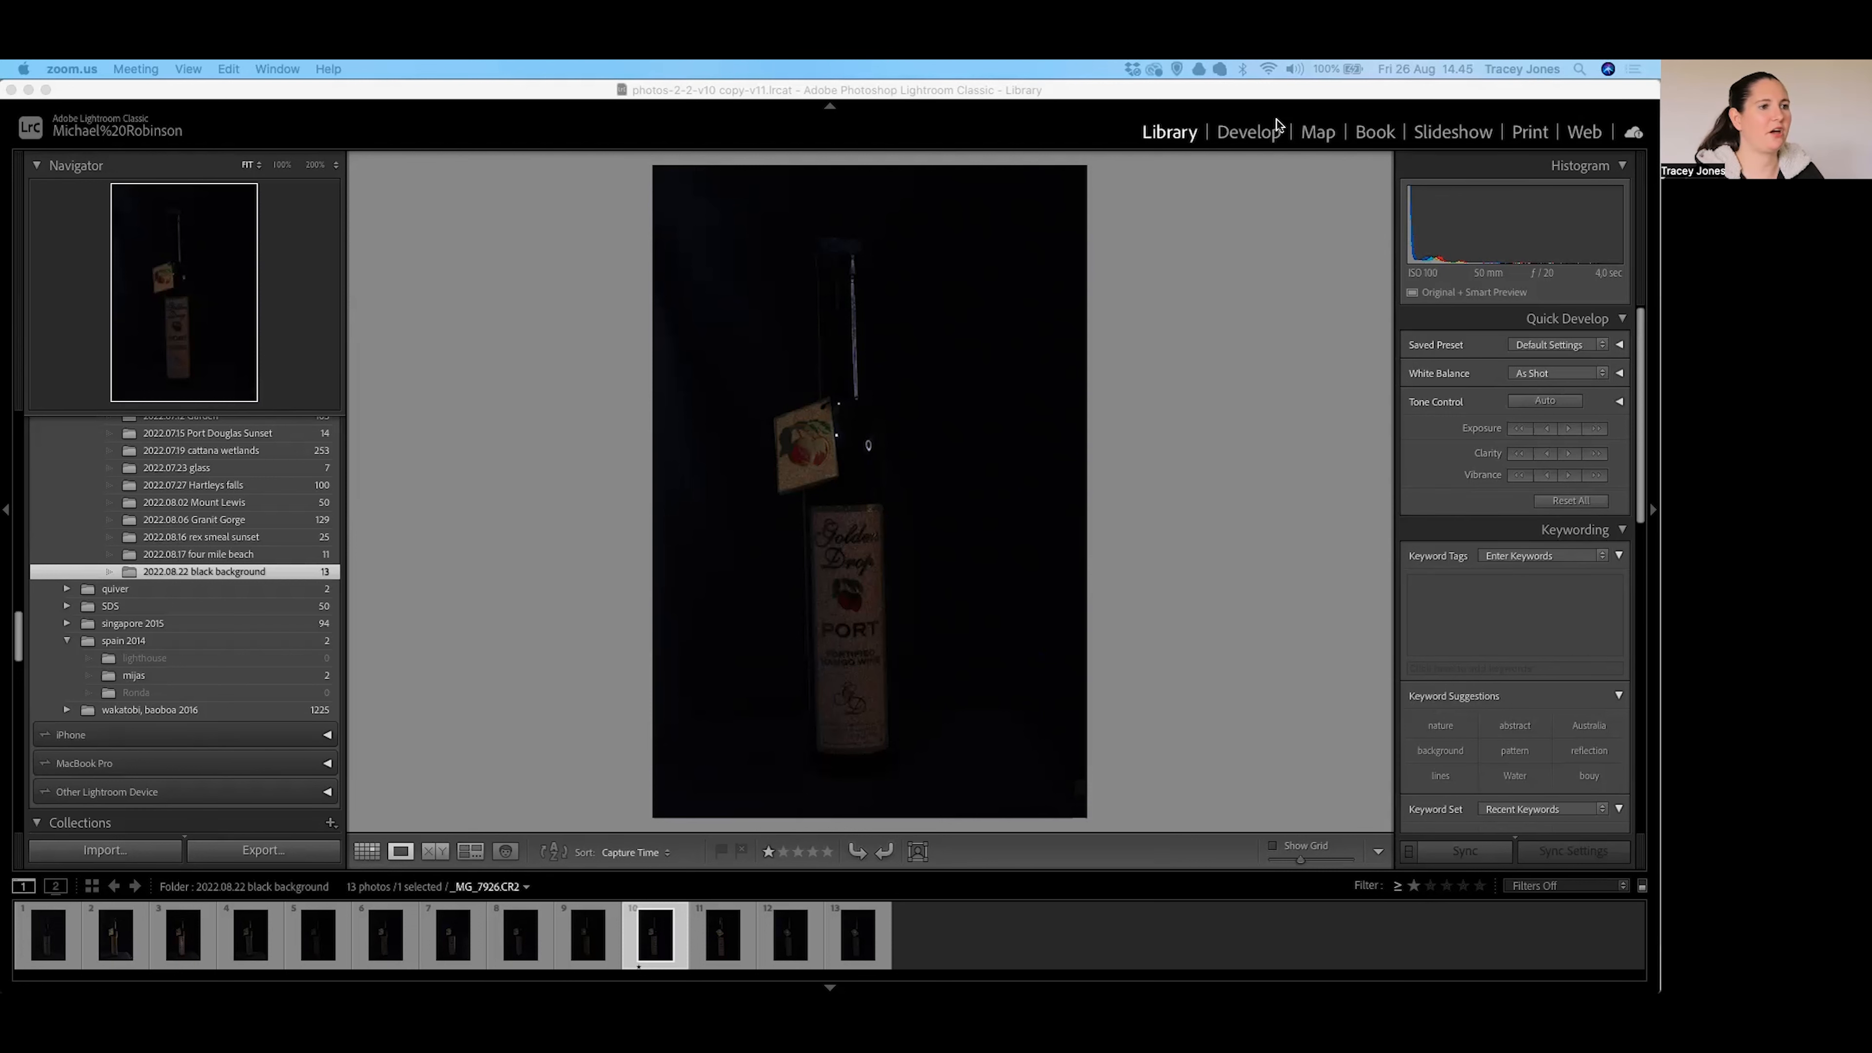
Switch to the Develop module and show the new mask types for the port bottle photo.
click(1262, 140)
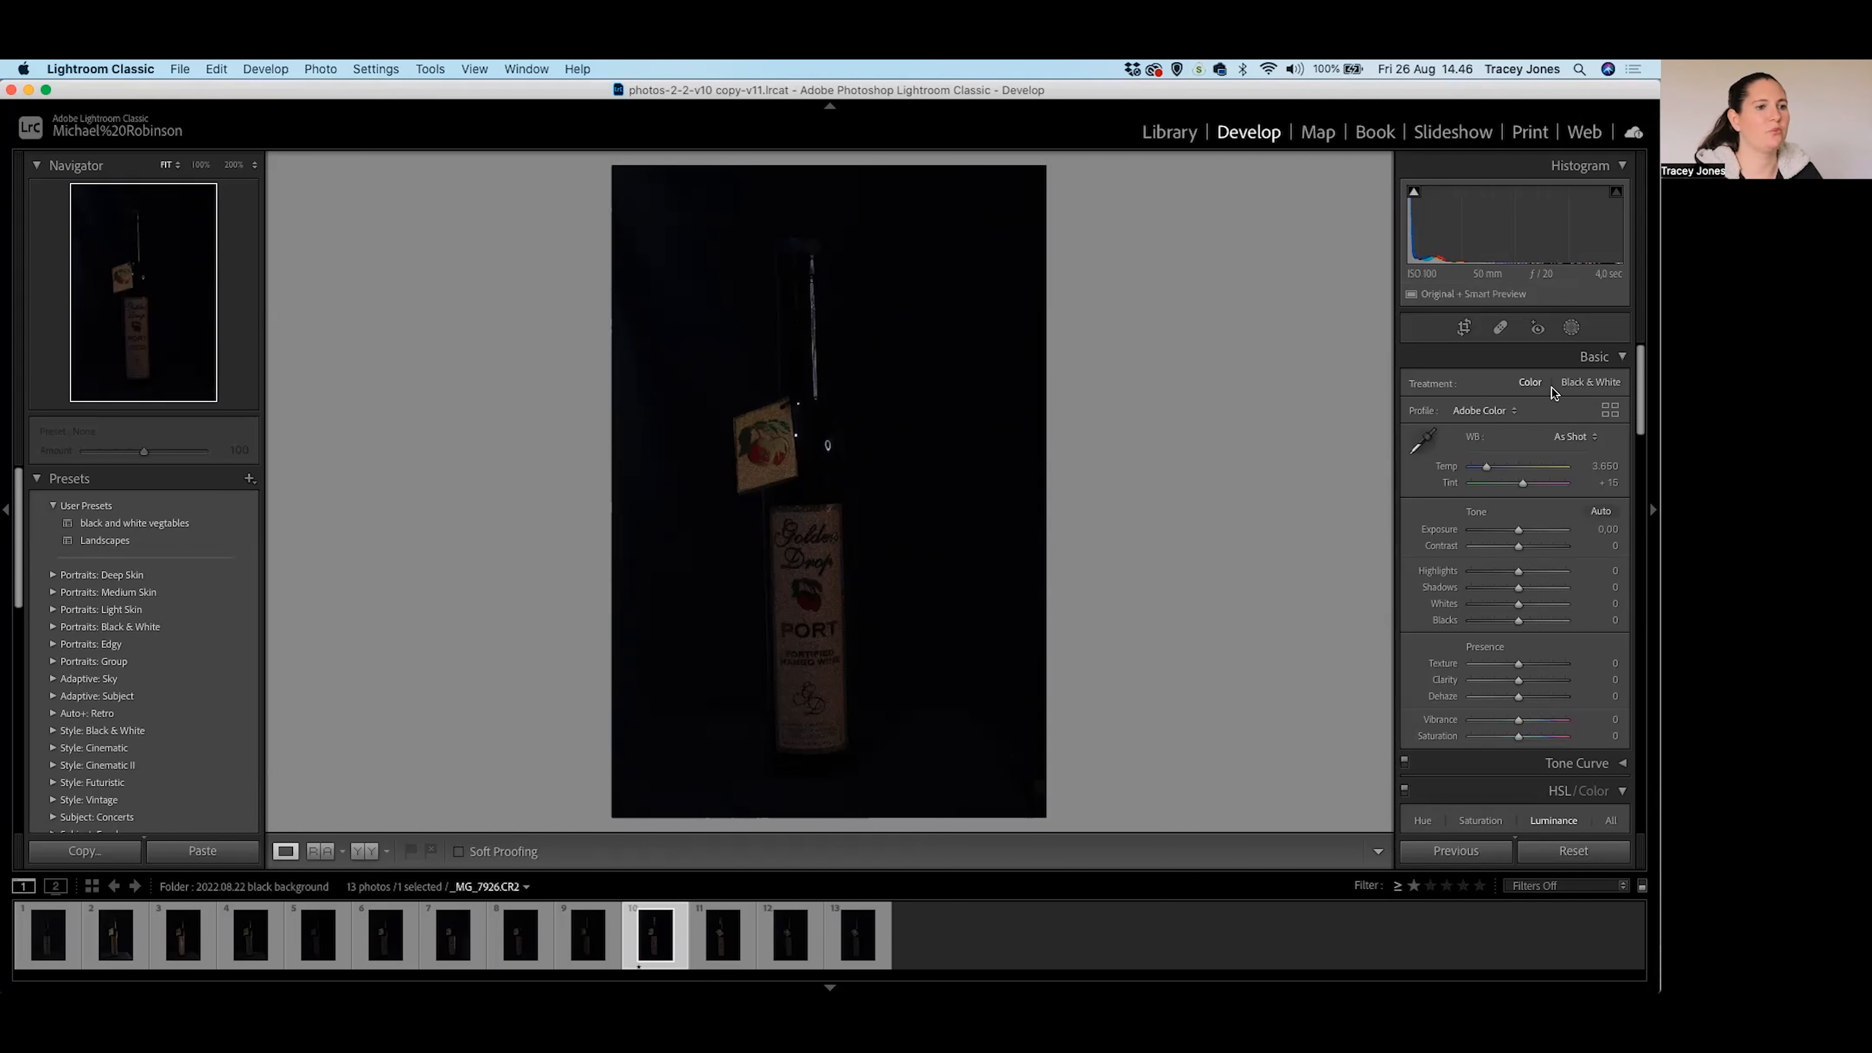
click(1571, 328)
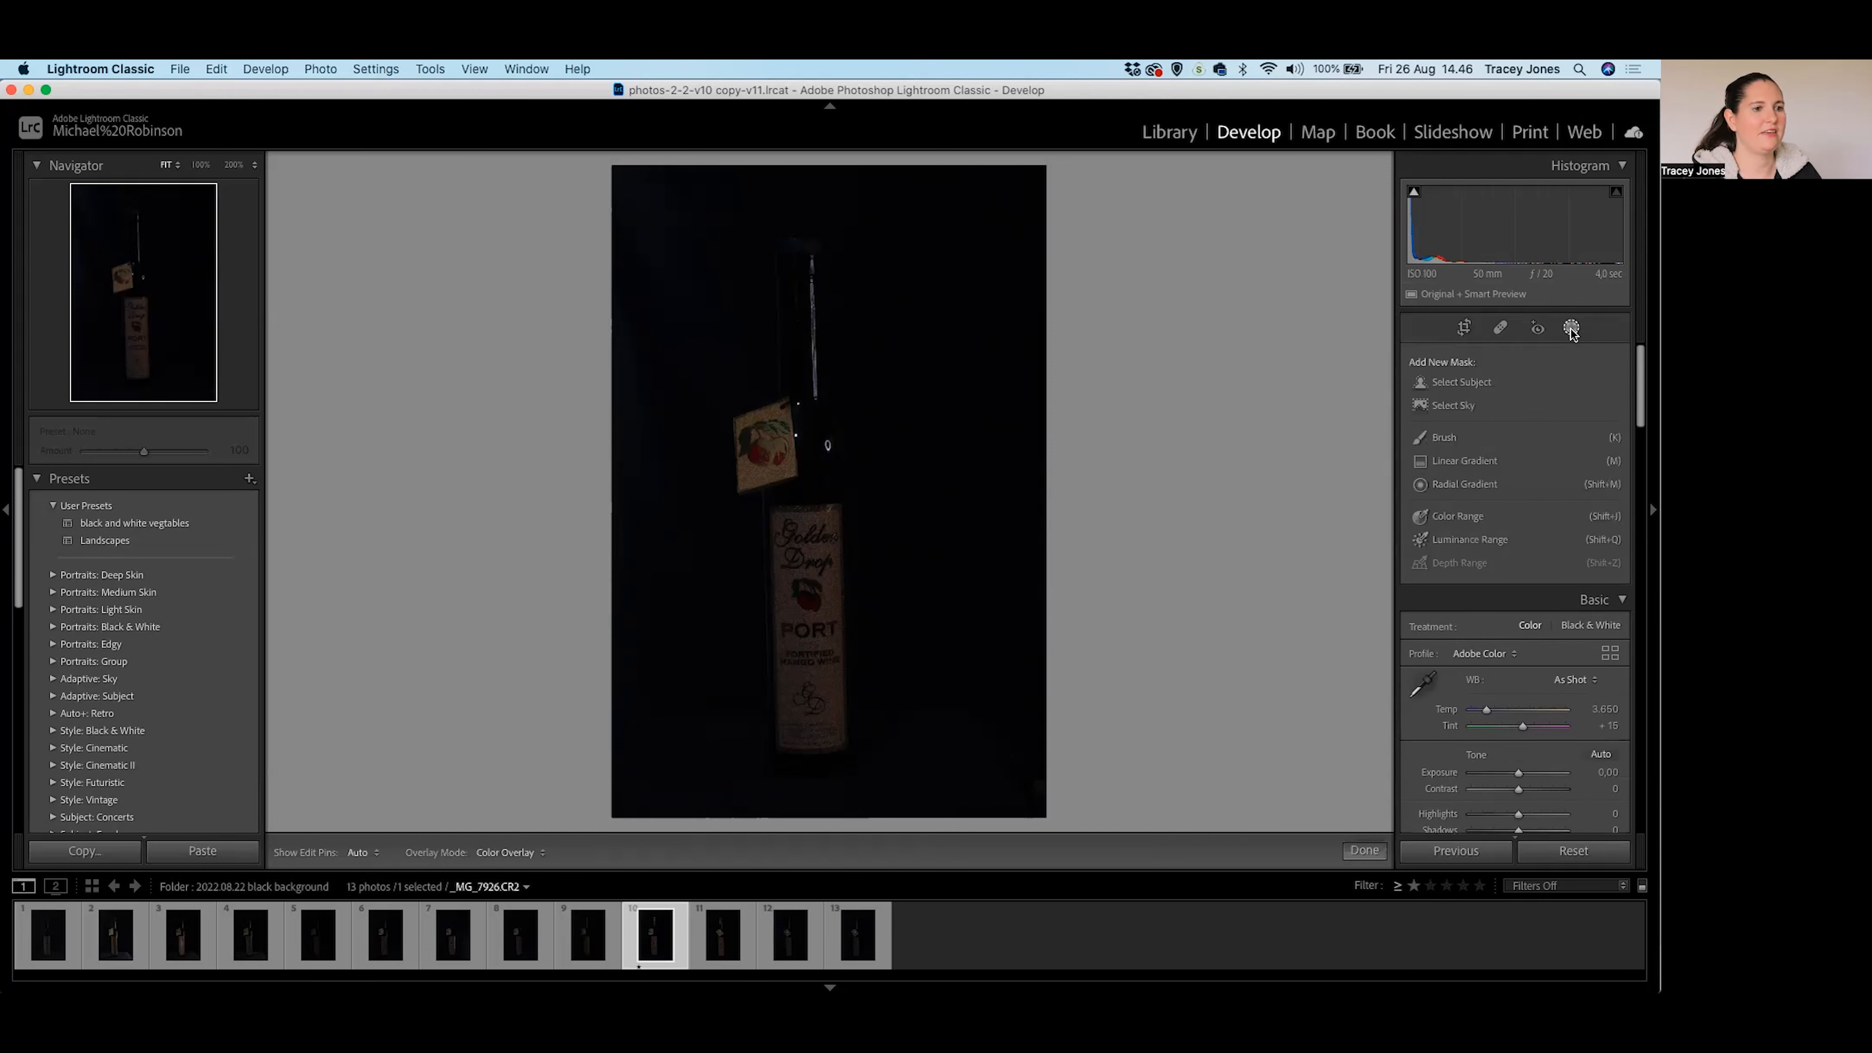
Create a Select Subject mask and zoom to 200% to check the edges at the bottle top and neck.
click(1468, 387)
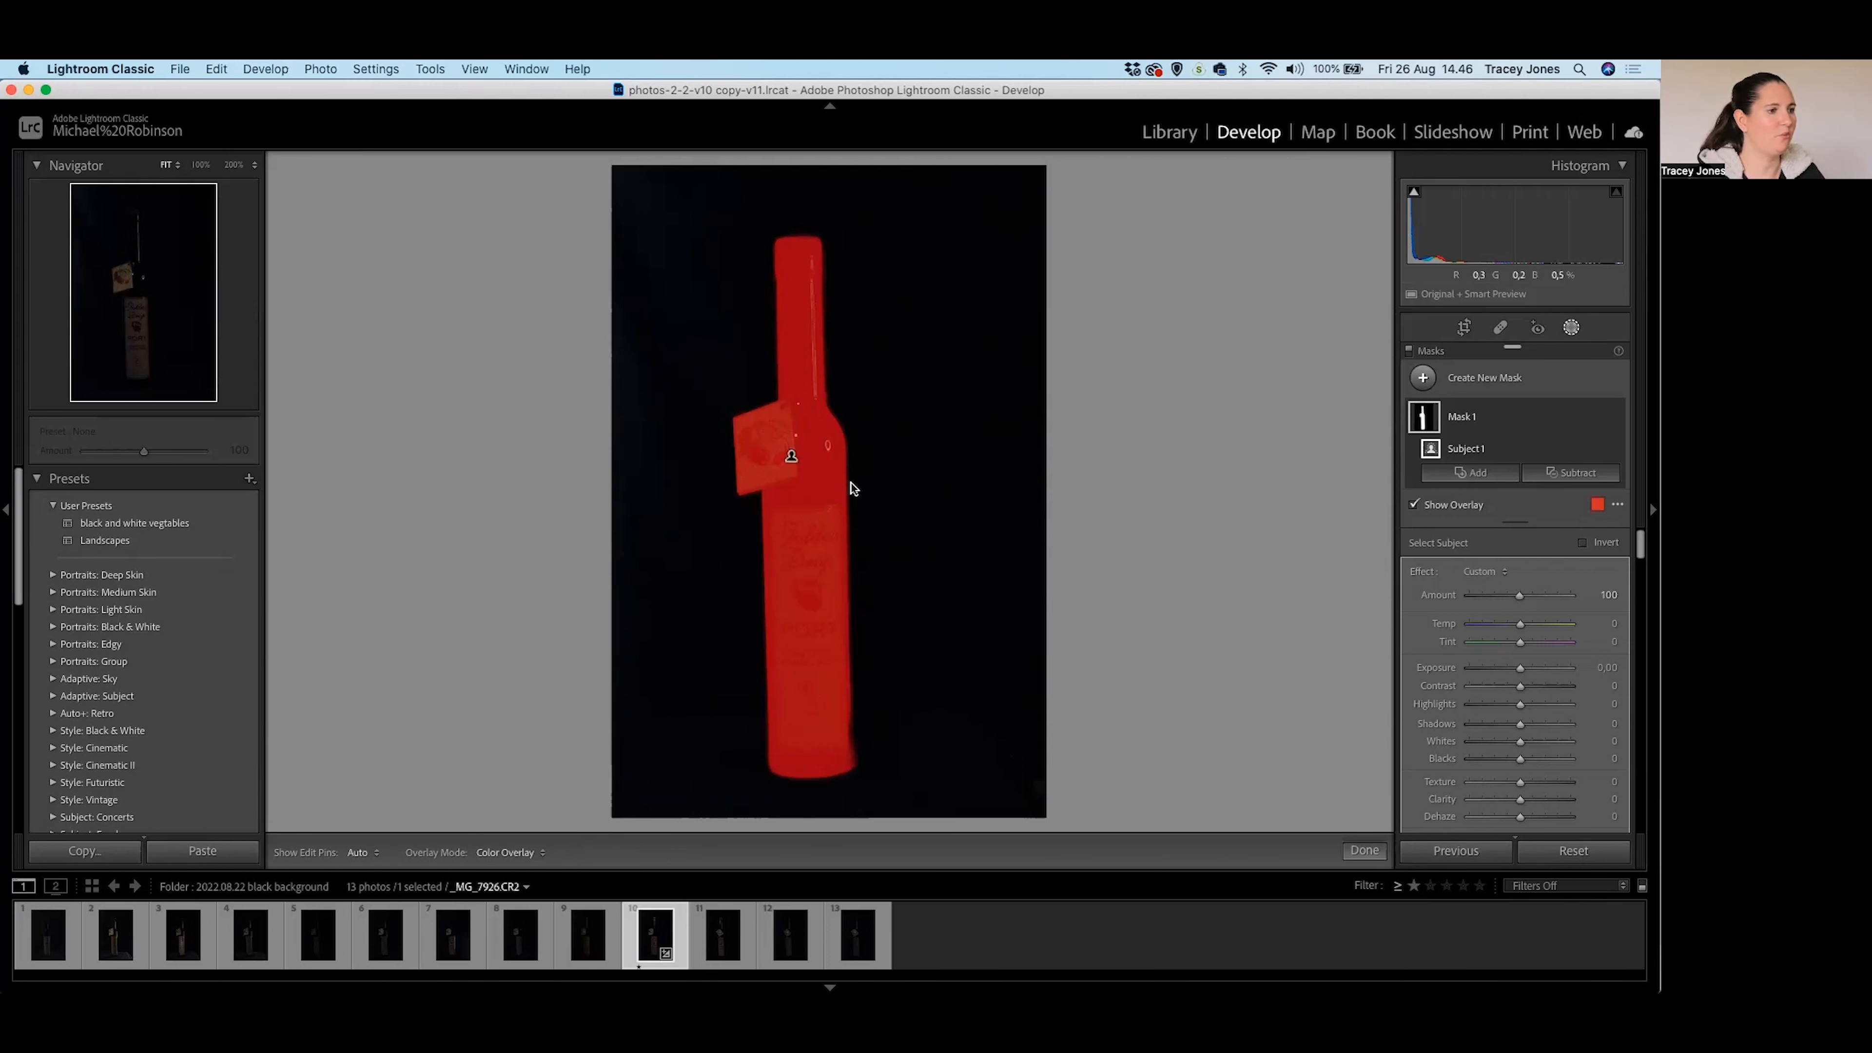
click(829, 255)
drag(727, 518, 1098, 440)
drag(594, 648, 869, 326)
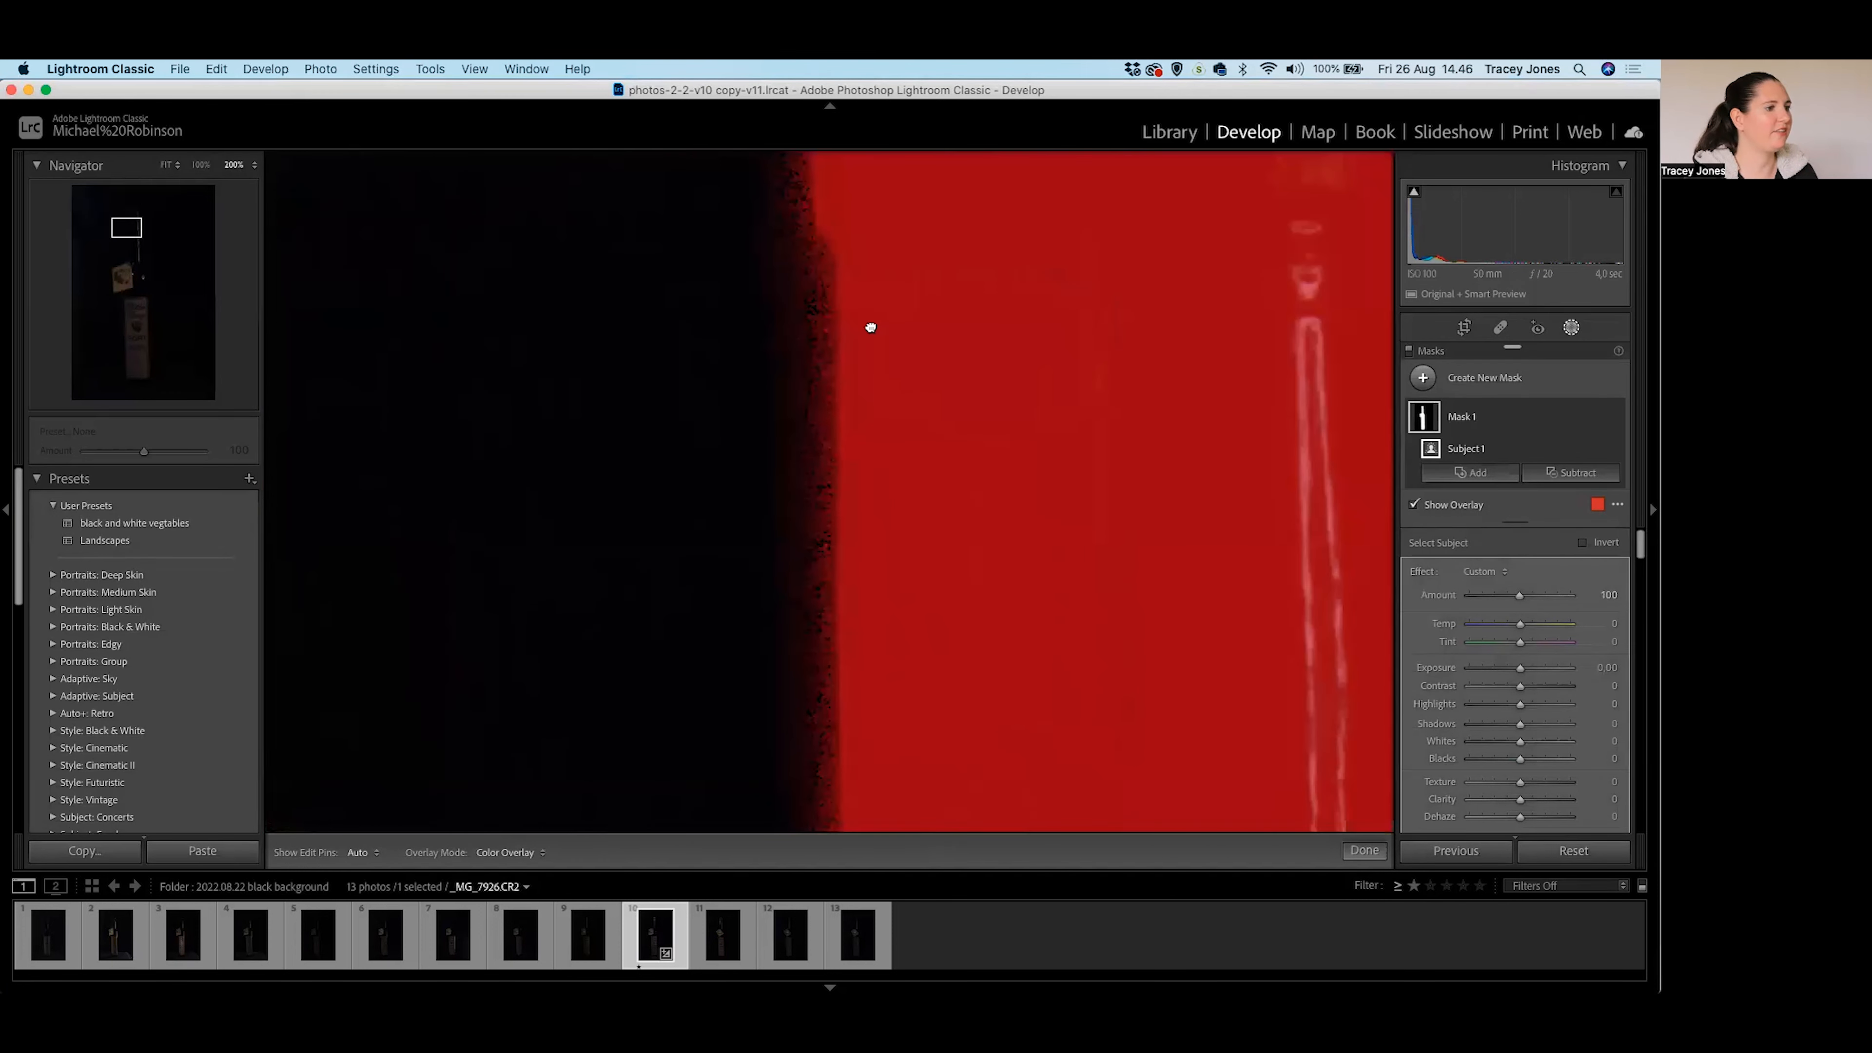
drag(944, 582, 911, 617)
drag(850, 710, 873, 416)
drag(852, 514, 835, 205)
Pan the mask edges along the label, base and right side, then return to the full view.
drag(873, 476, 1003, 167)
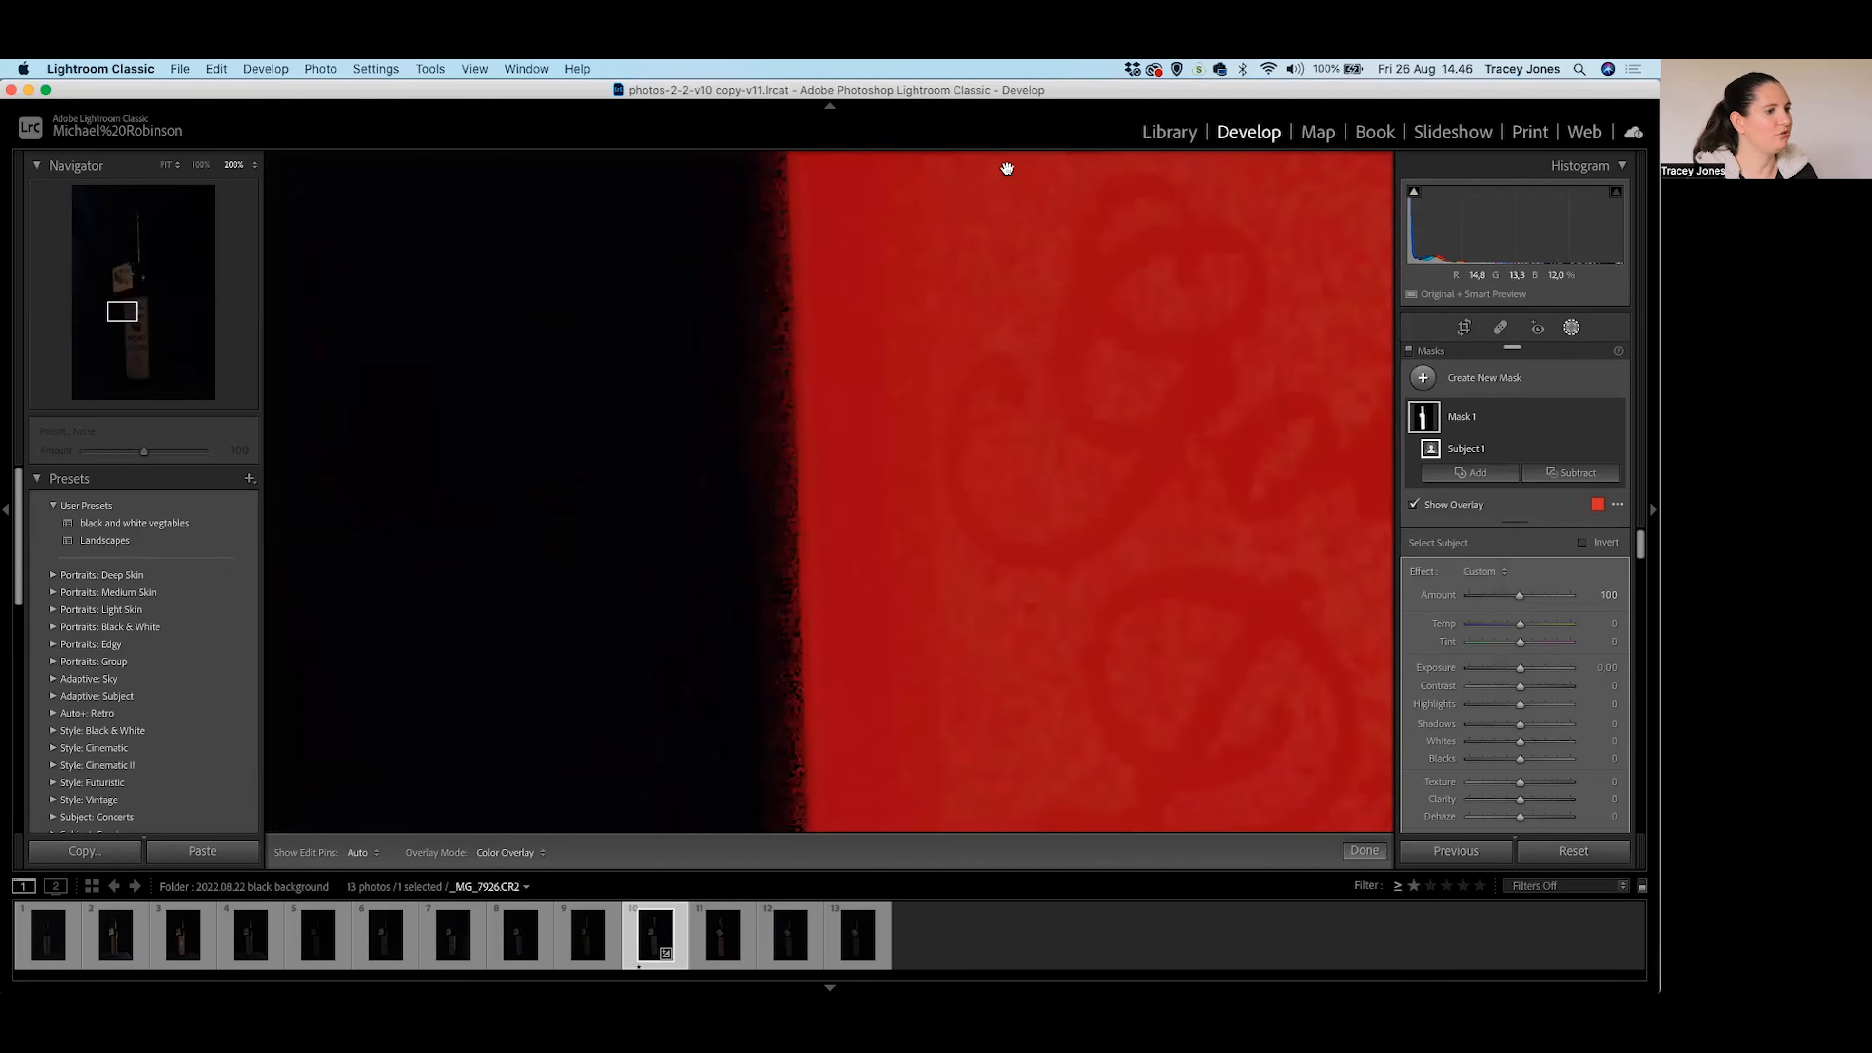
drag(979, 685, 773, 230)
drag(907, 649, 943, 407)
drag(940, 786, 927, 376)
drag(978, 738, 911, 347)
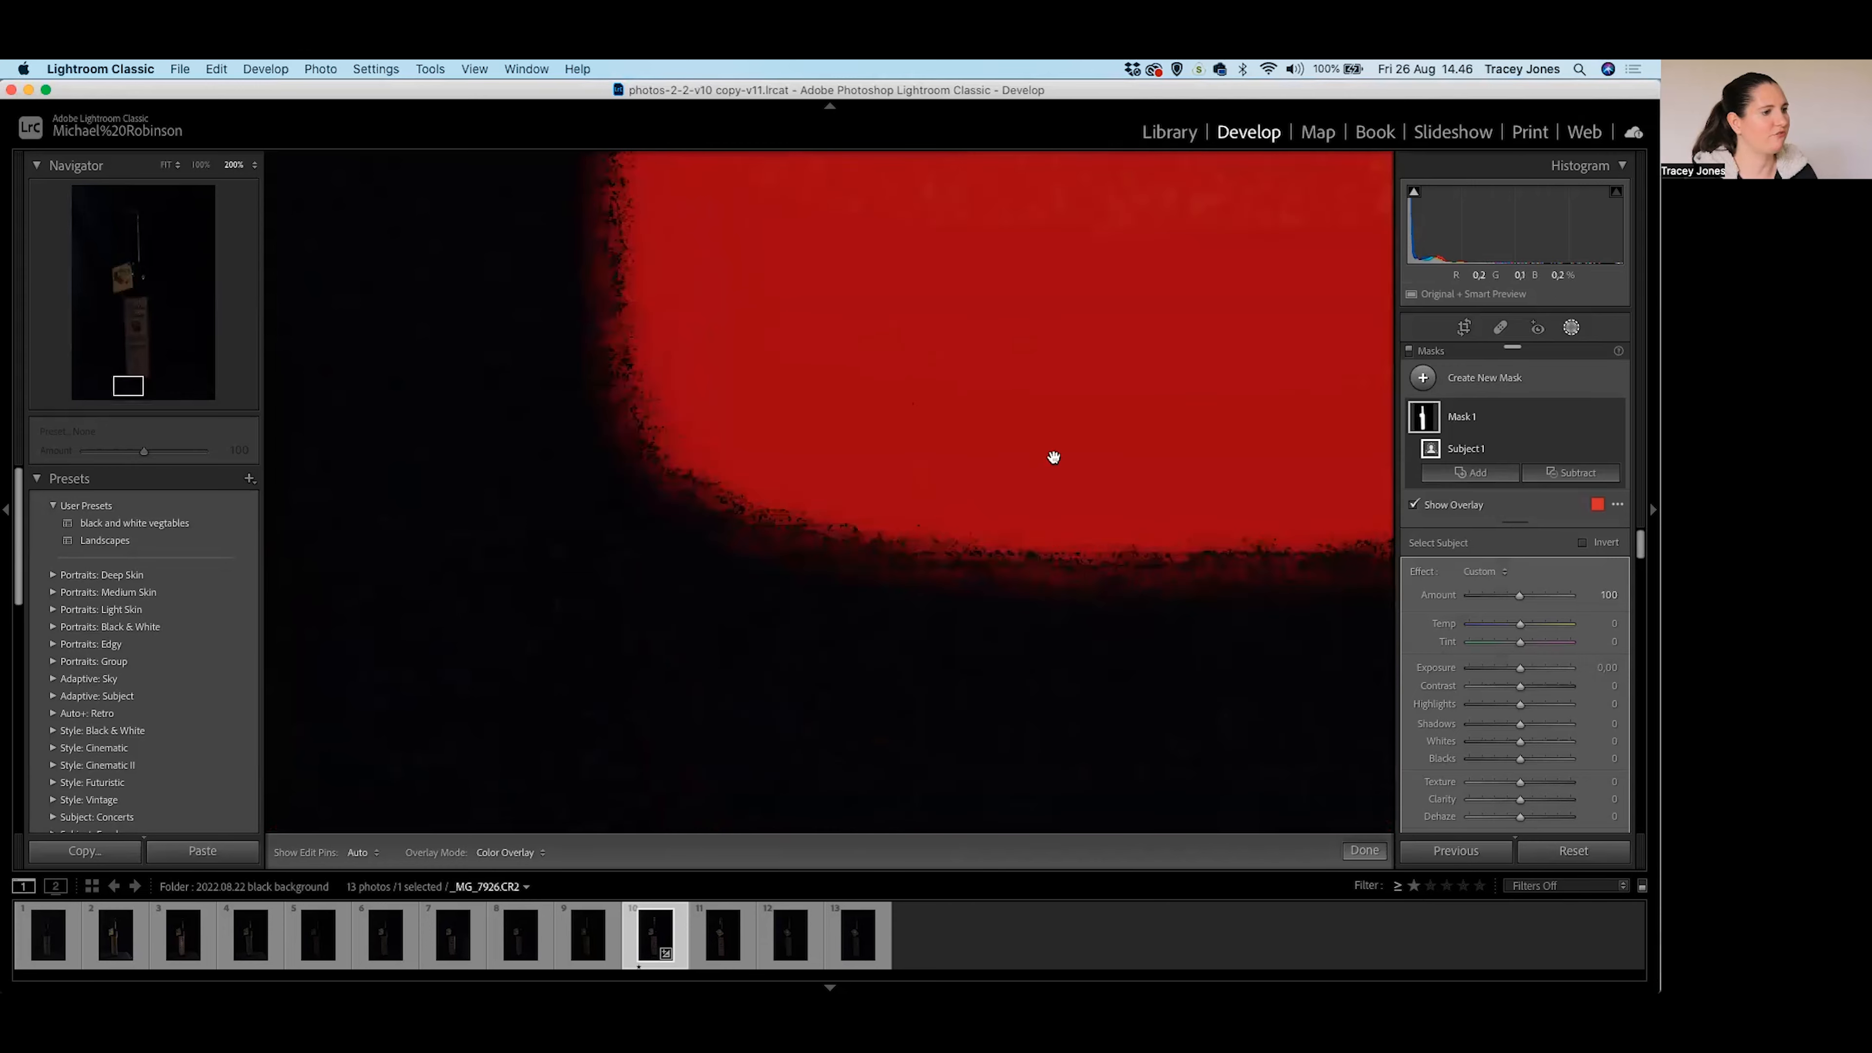
drag(1055, 458, 538, 443)
drag(955, 381, 807, 807)
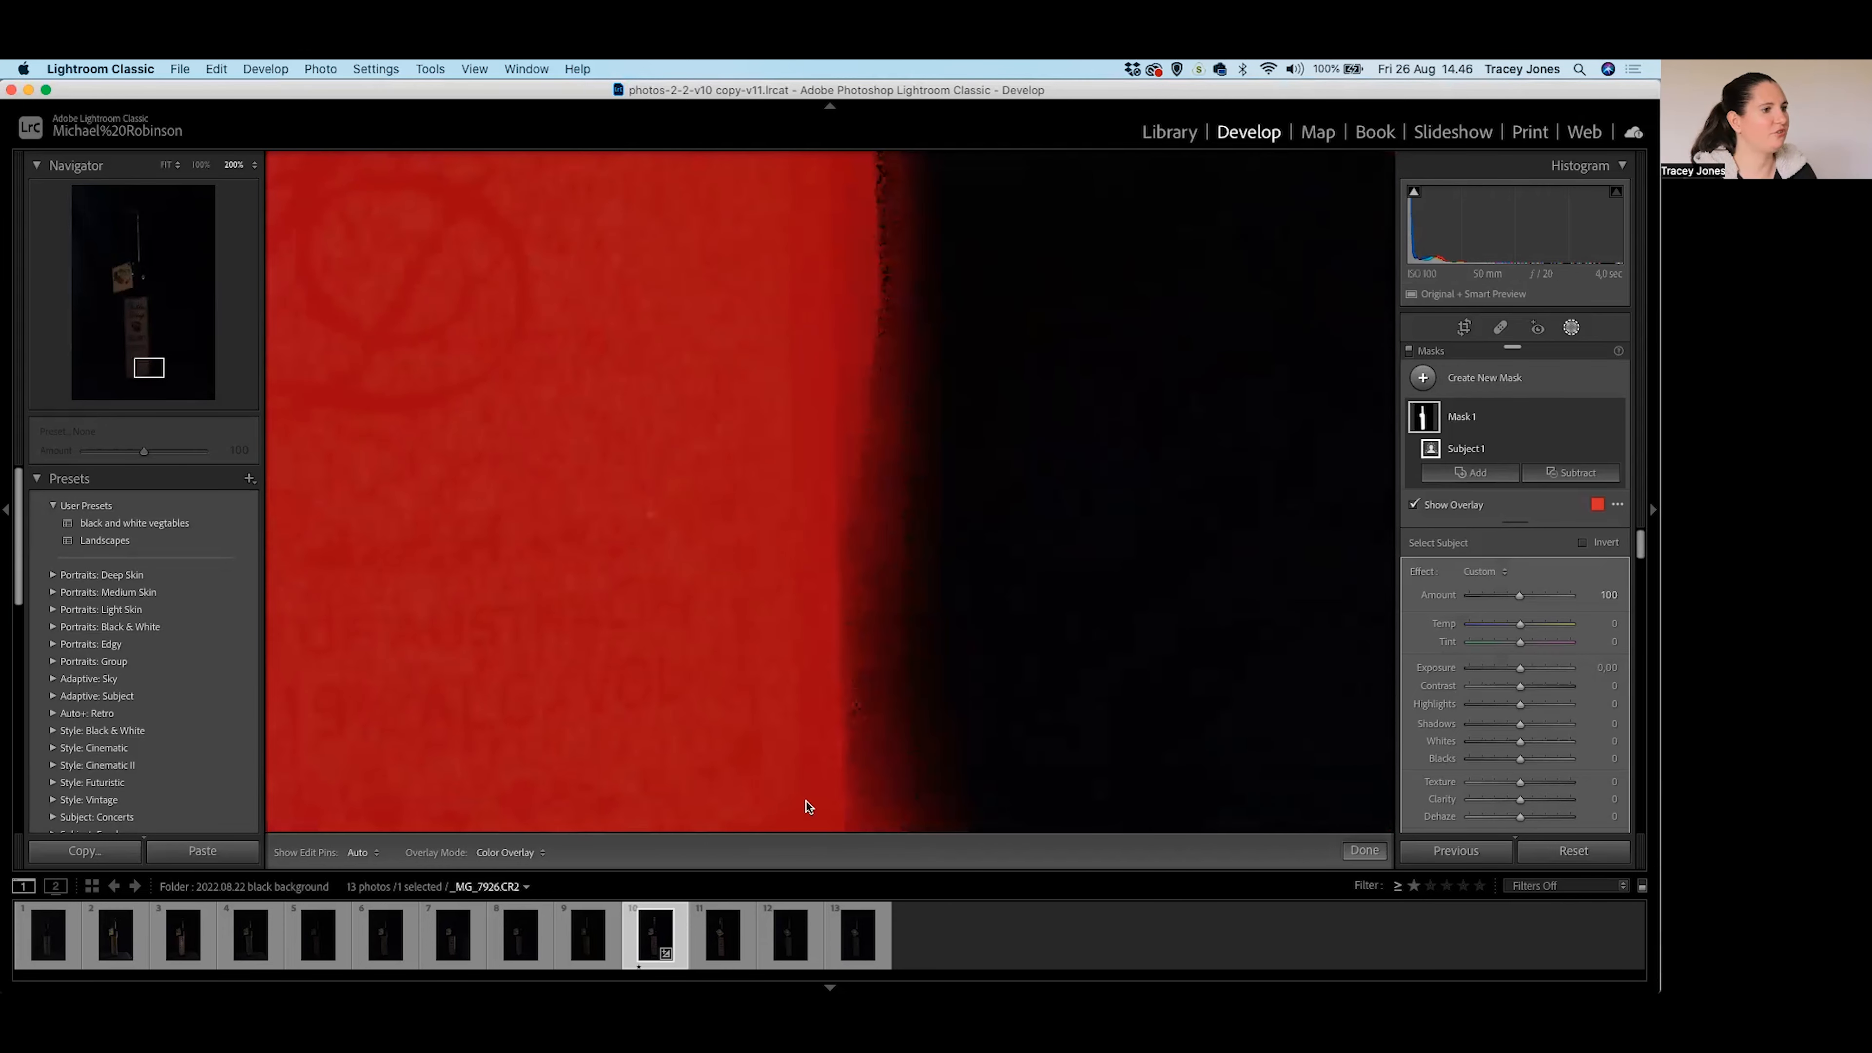
drag(803, 73, 808, 153)
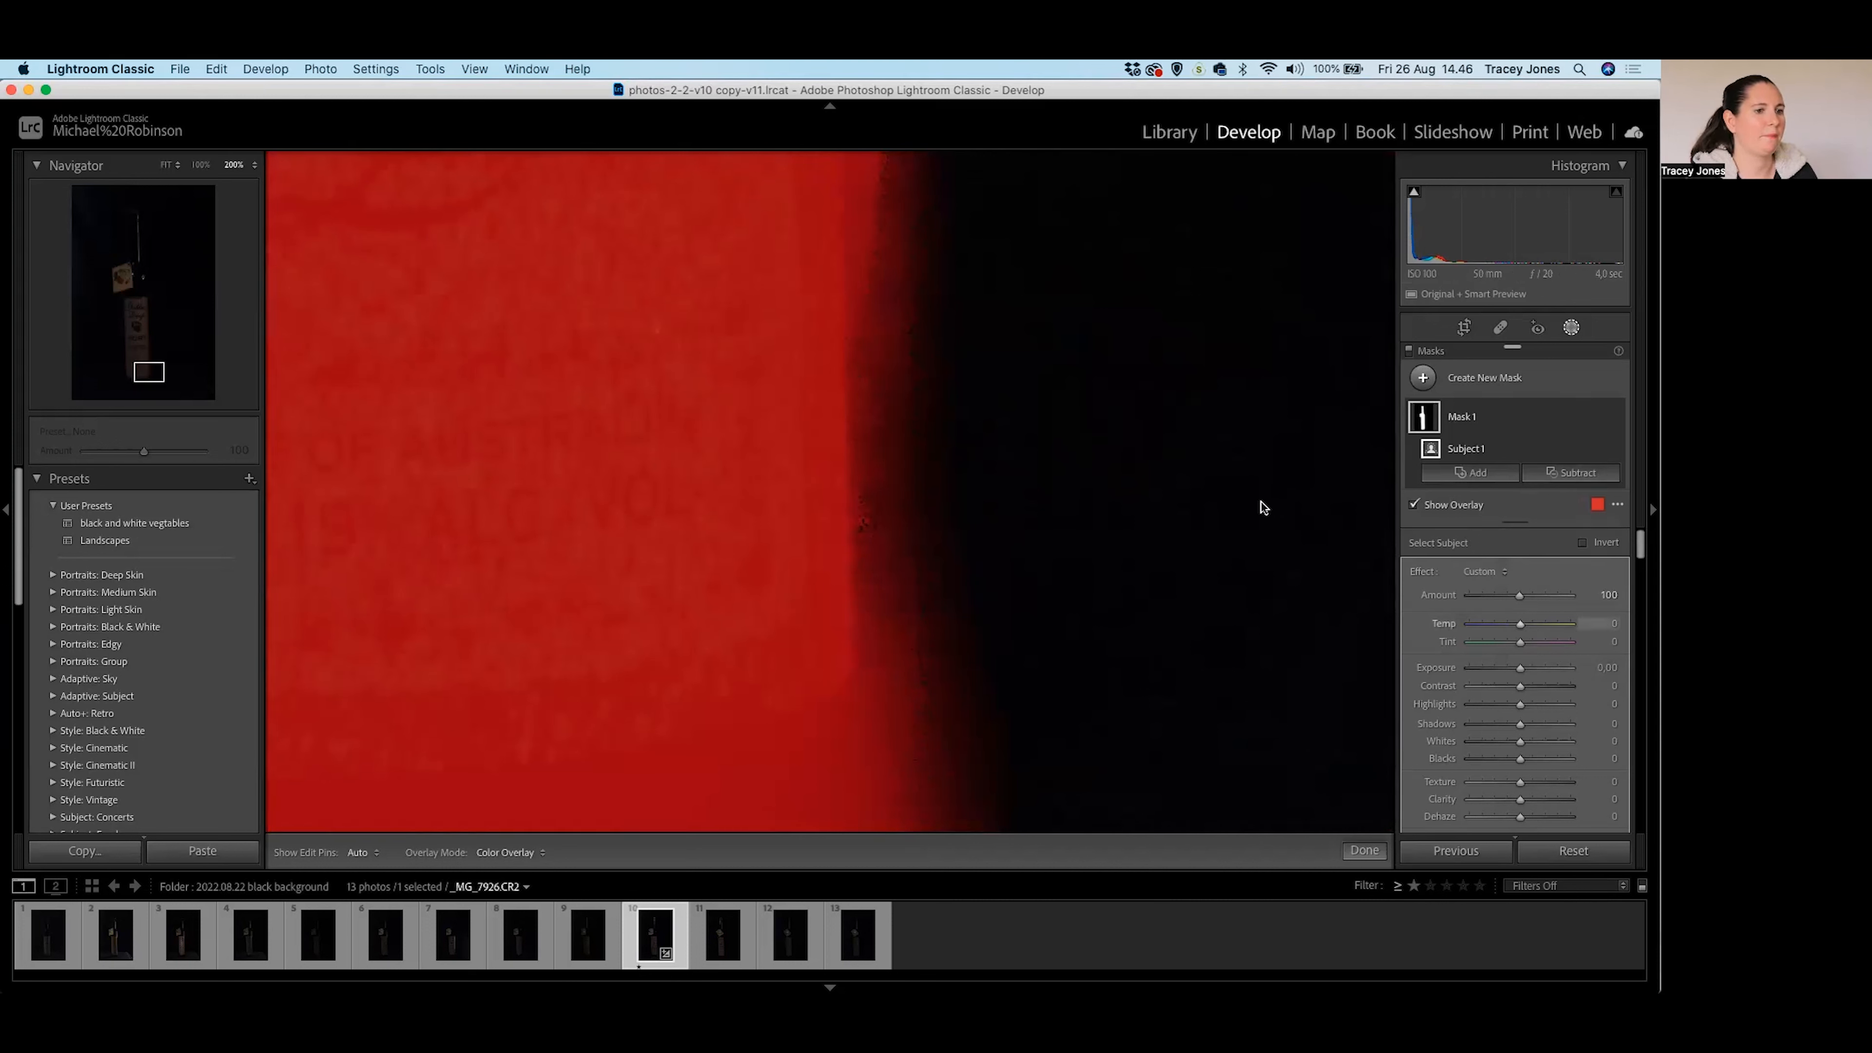
drag(919, 293, 914, 685)
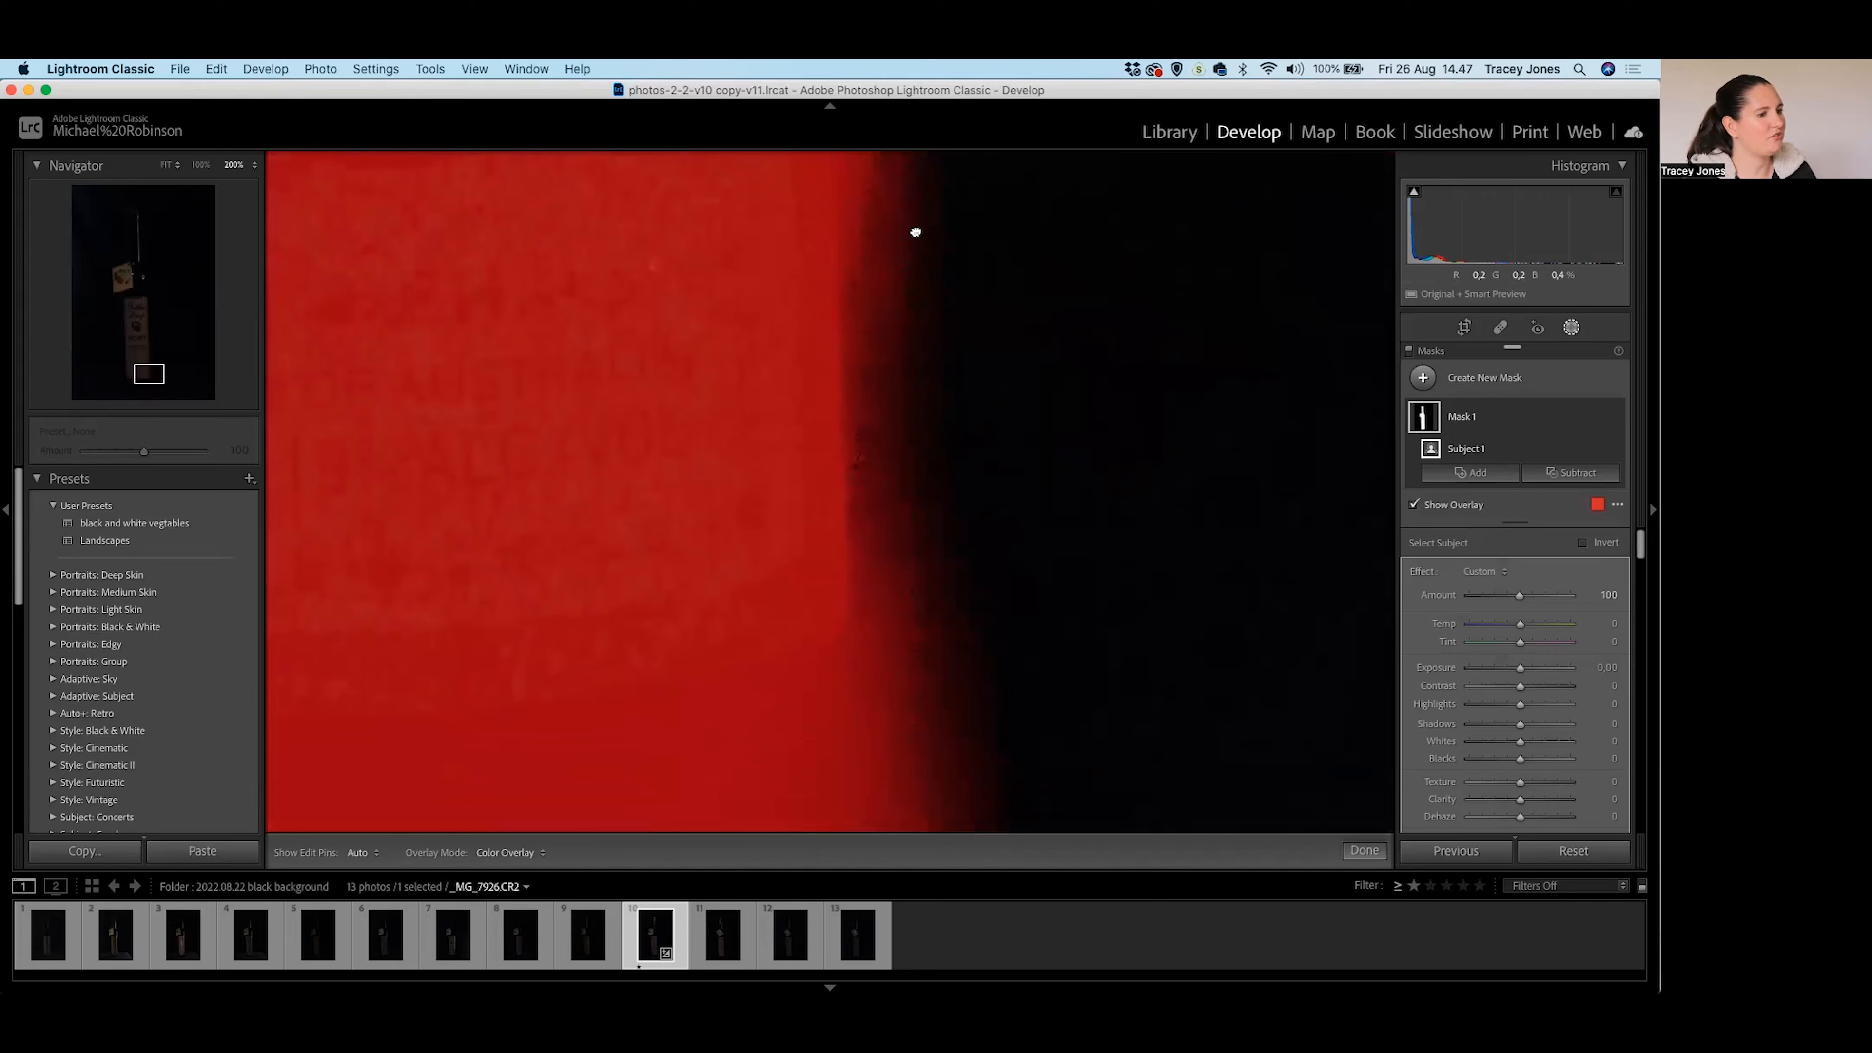
drag(916, 238, 961, 556)
drag(965, 310, 961, 644)
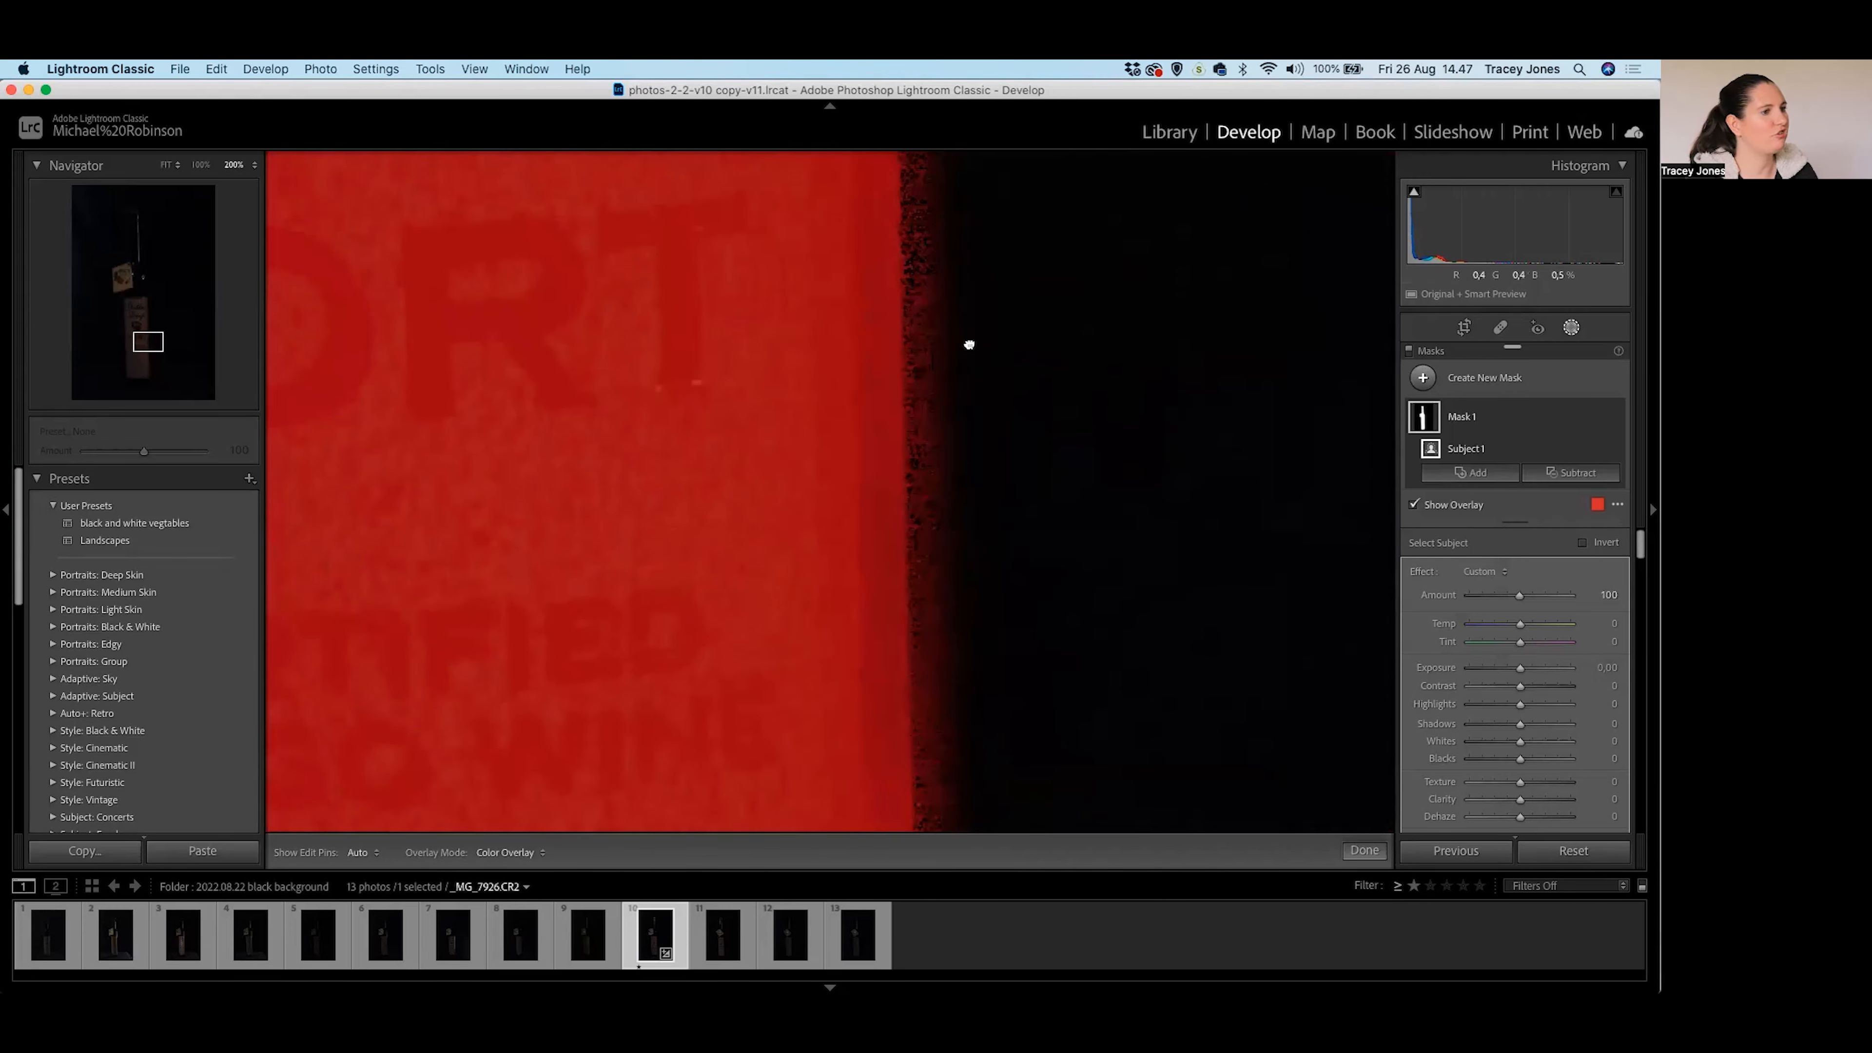
drag(974, 193, 944, 887)
mouse_move(927, 323)
mouse_down()
mouse_move(861, 381)
mouse_move(1011, 912)
mouse_up()
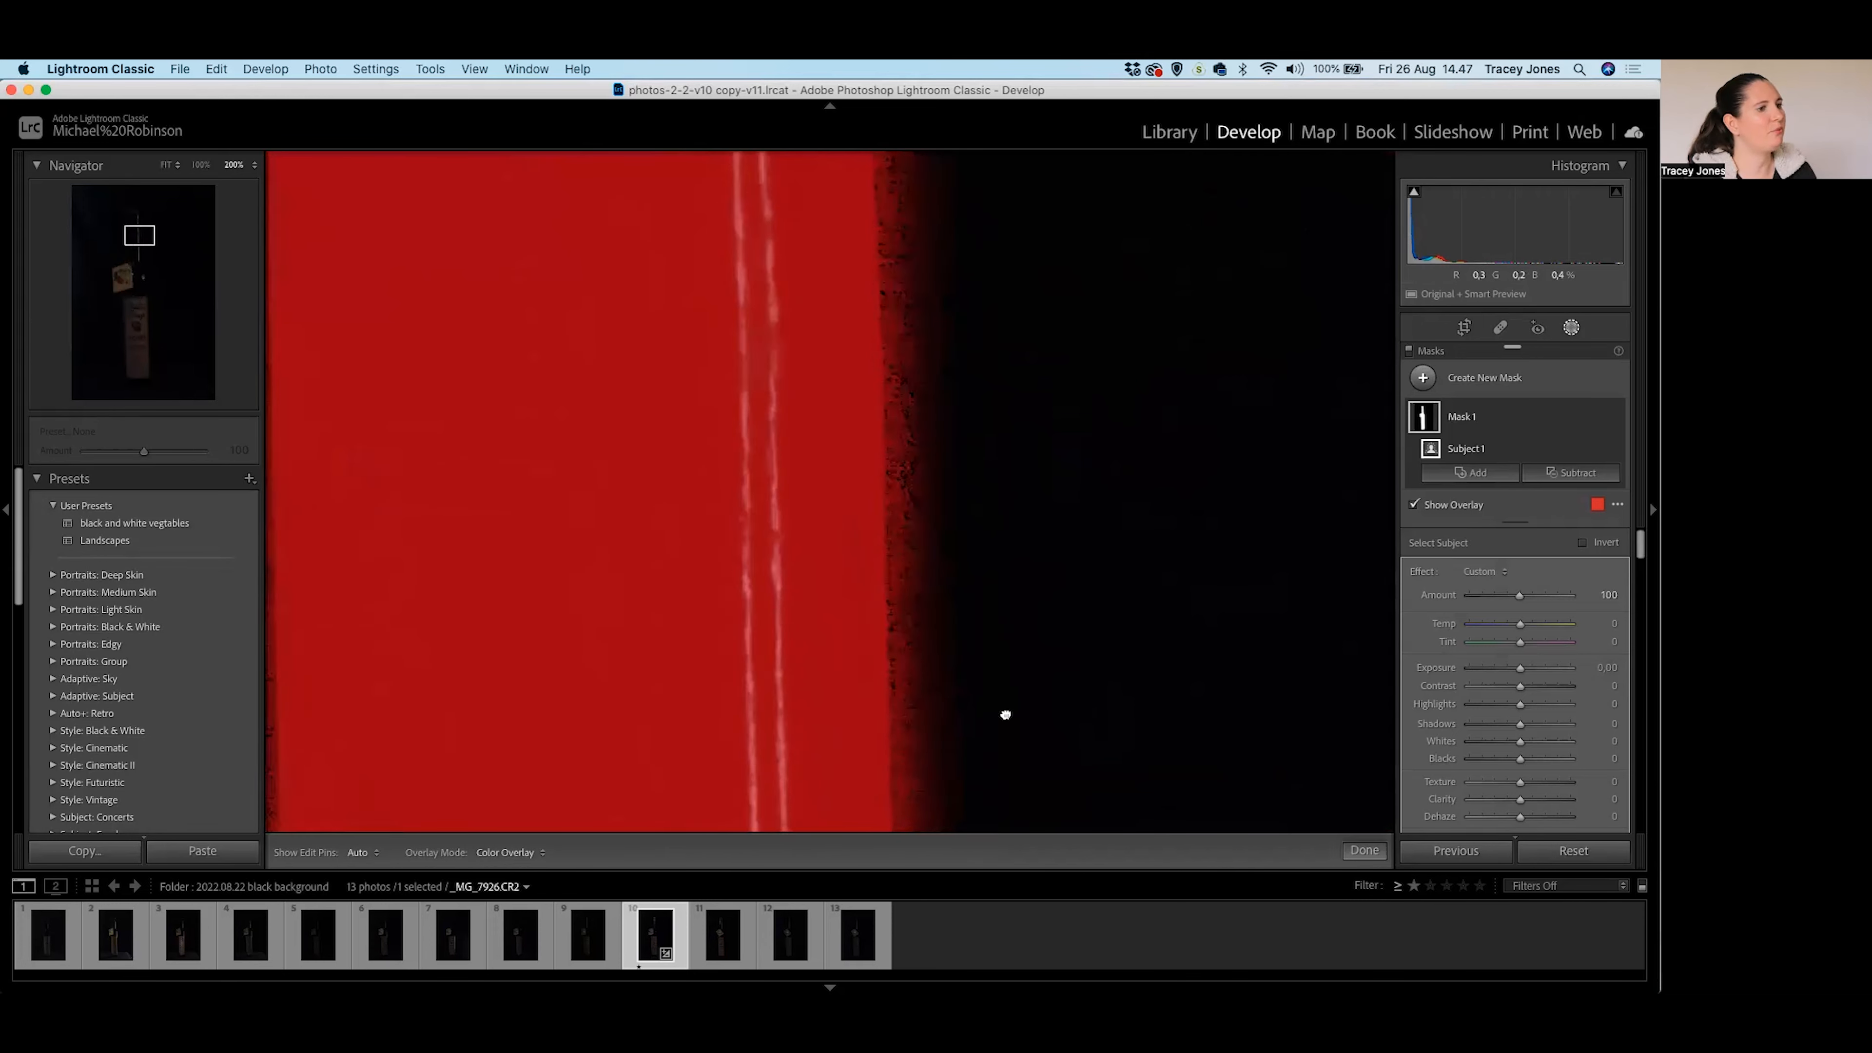
drag(1003, 326, 1015, 648)
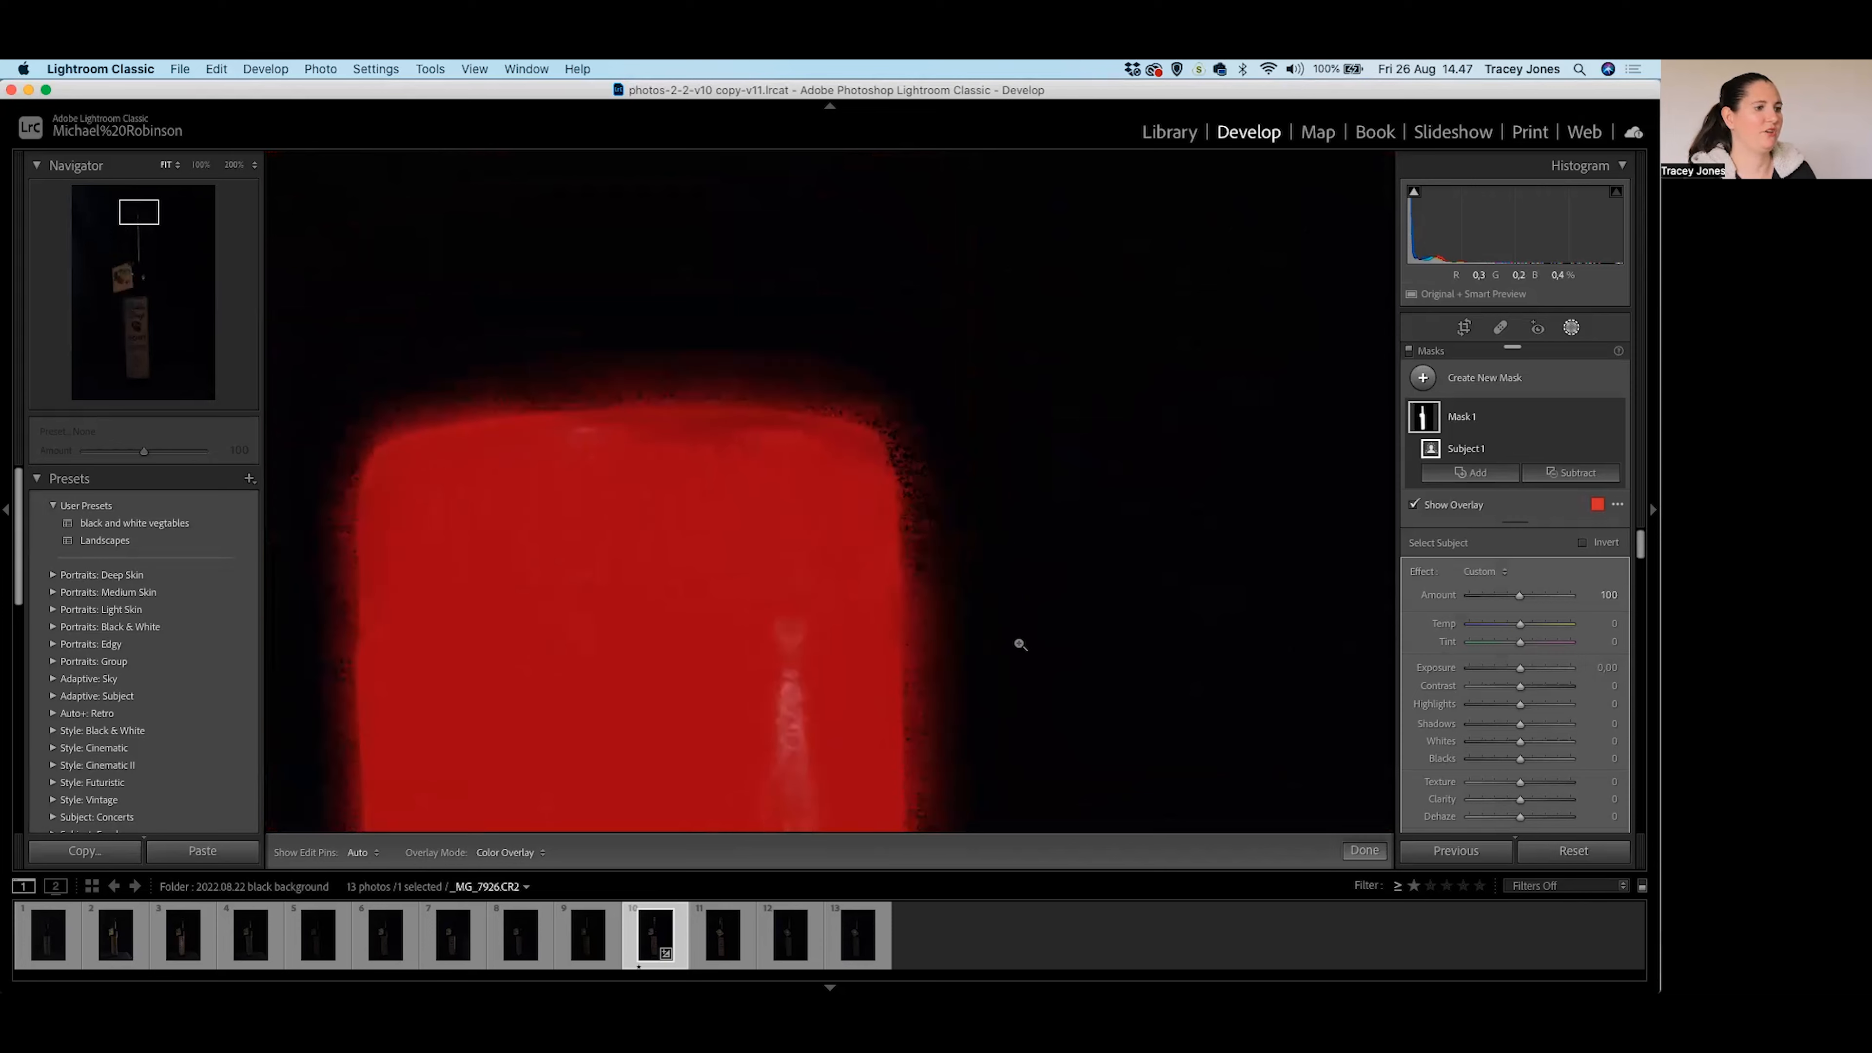
click(1015, 648)
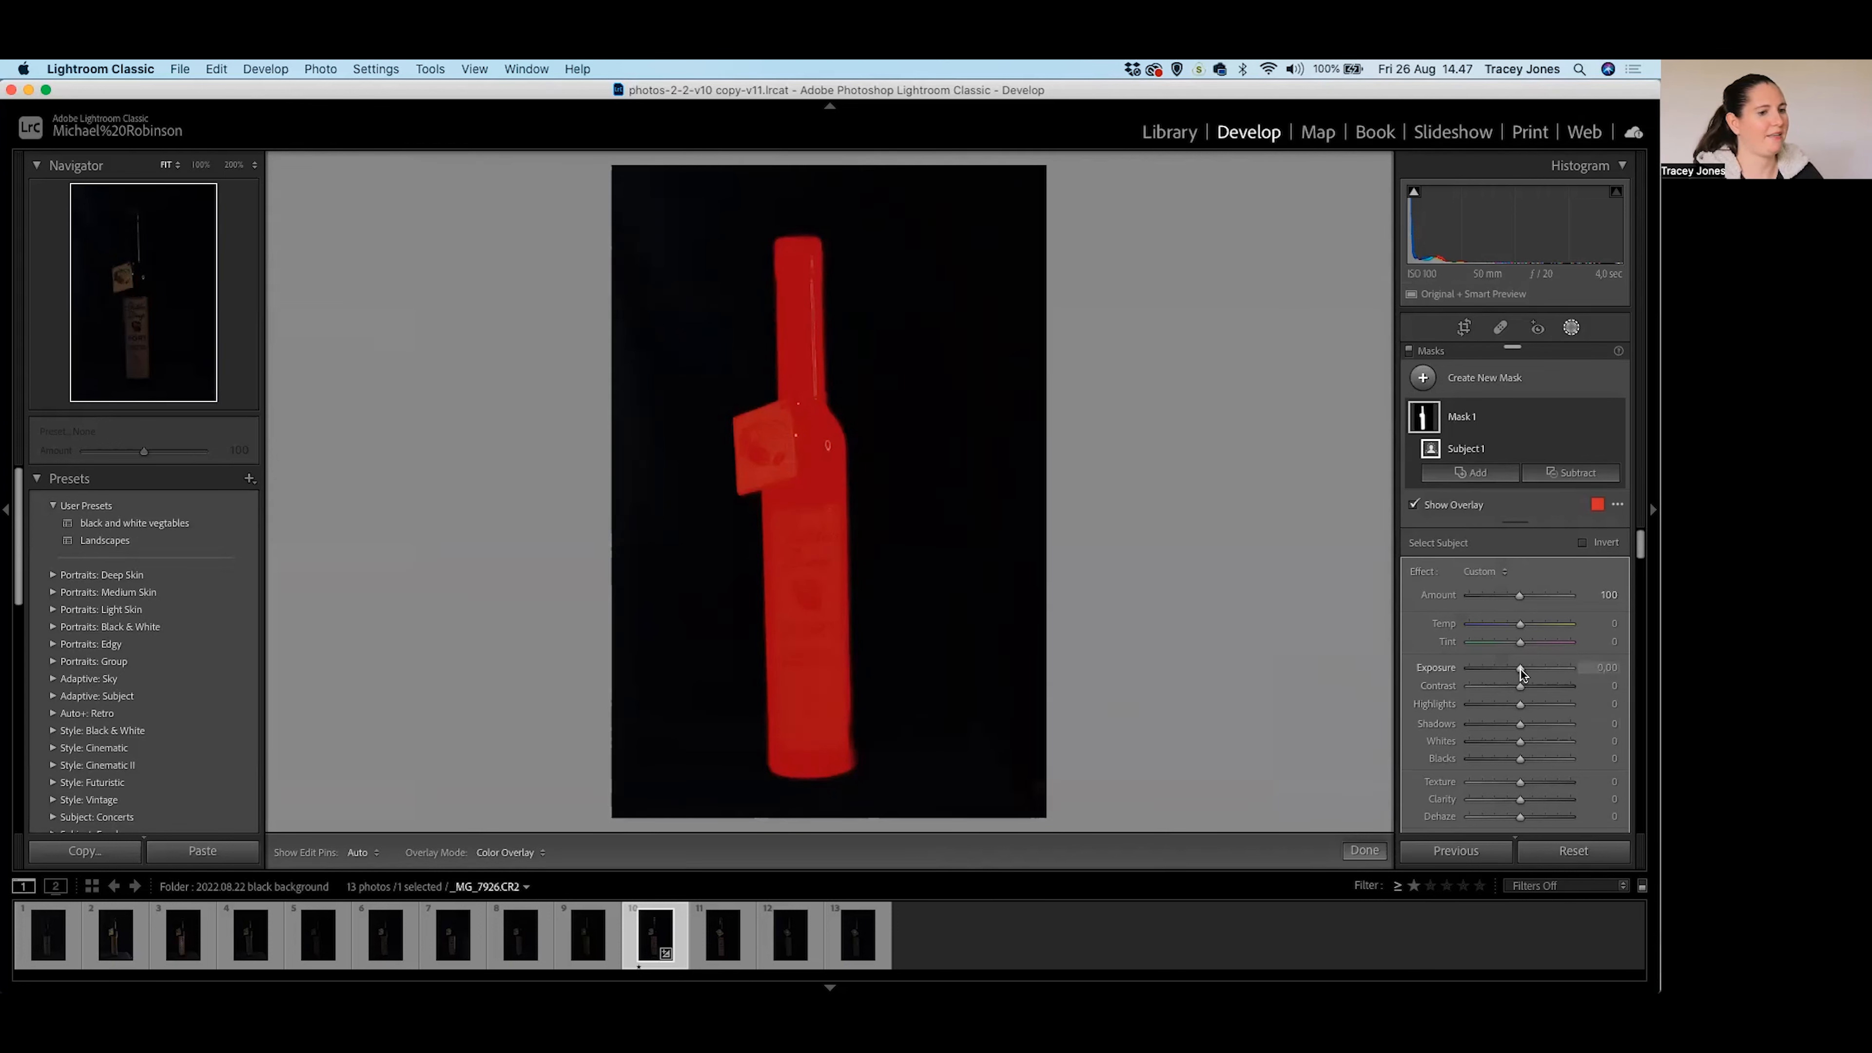
Hide the mask overlay and raise Mask 1's Exposure to 2.40 to brighten the bottle and tag.
key(o)
key(Up)
key(Up)
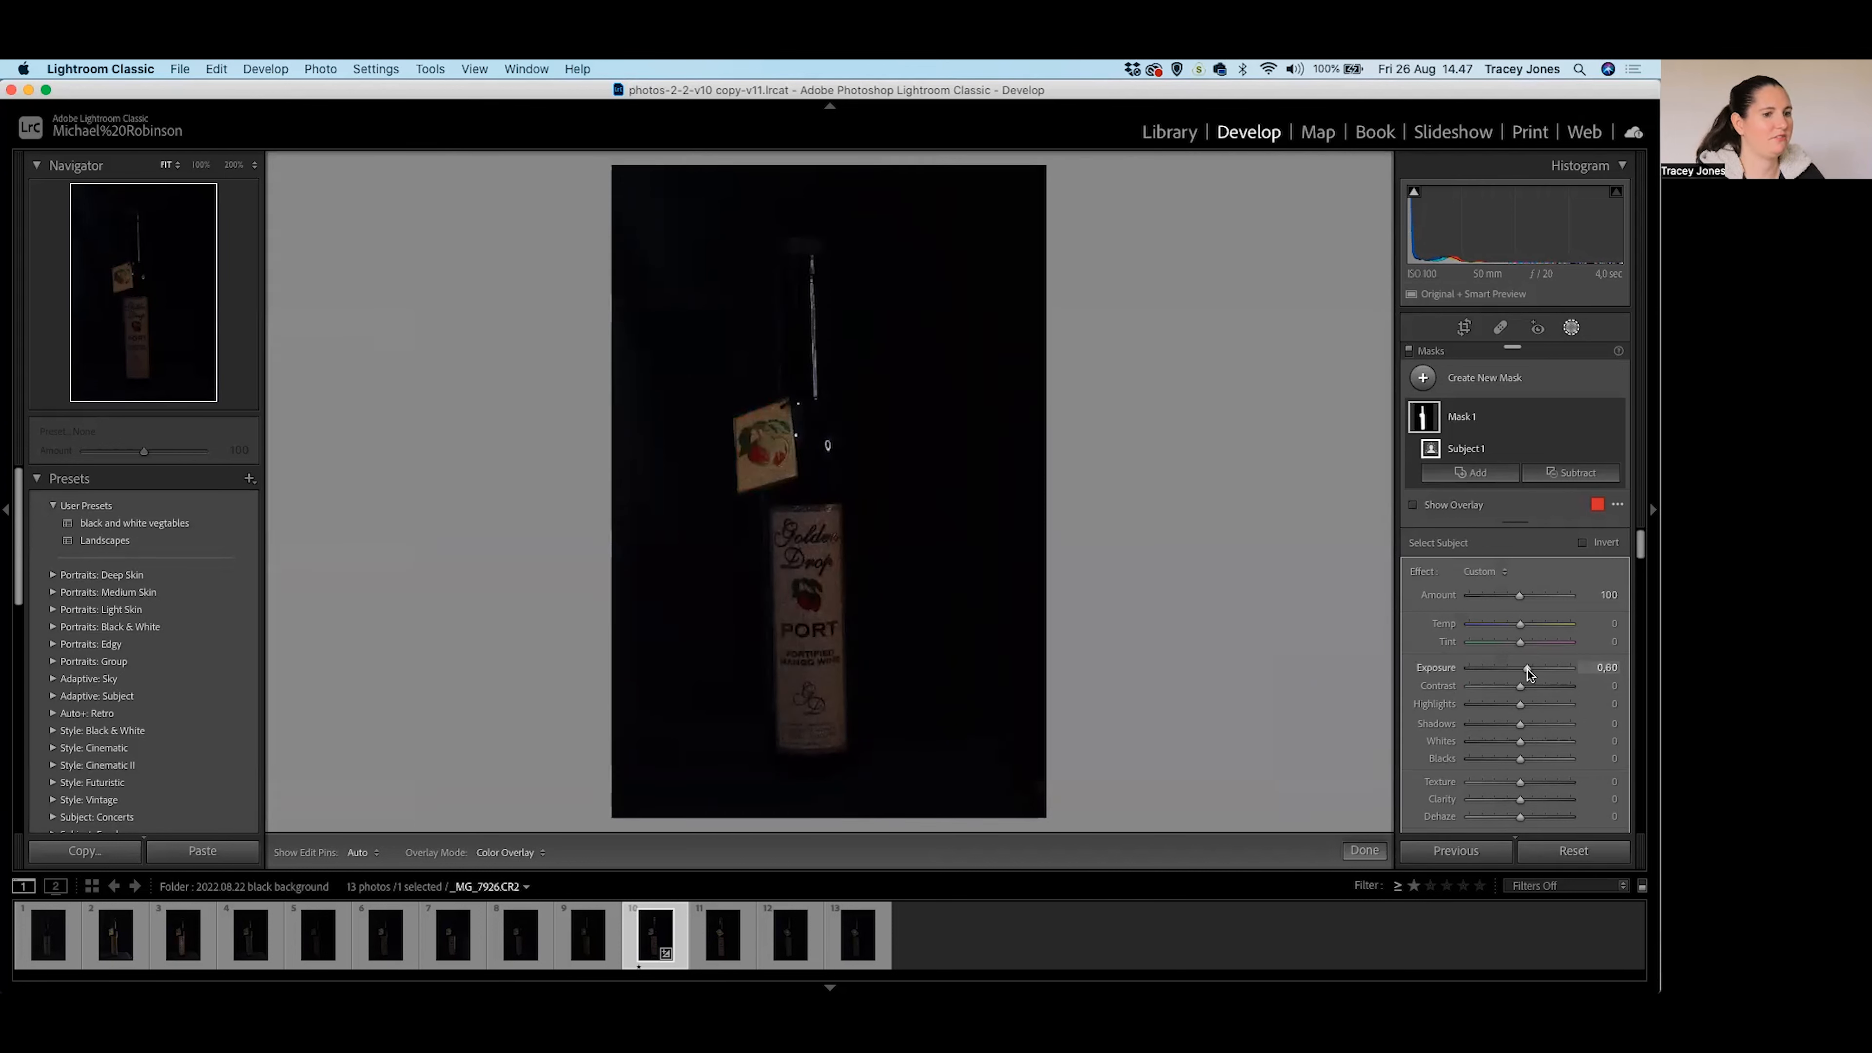
drag(1528, 669, 1547, 673)
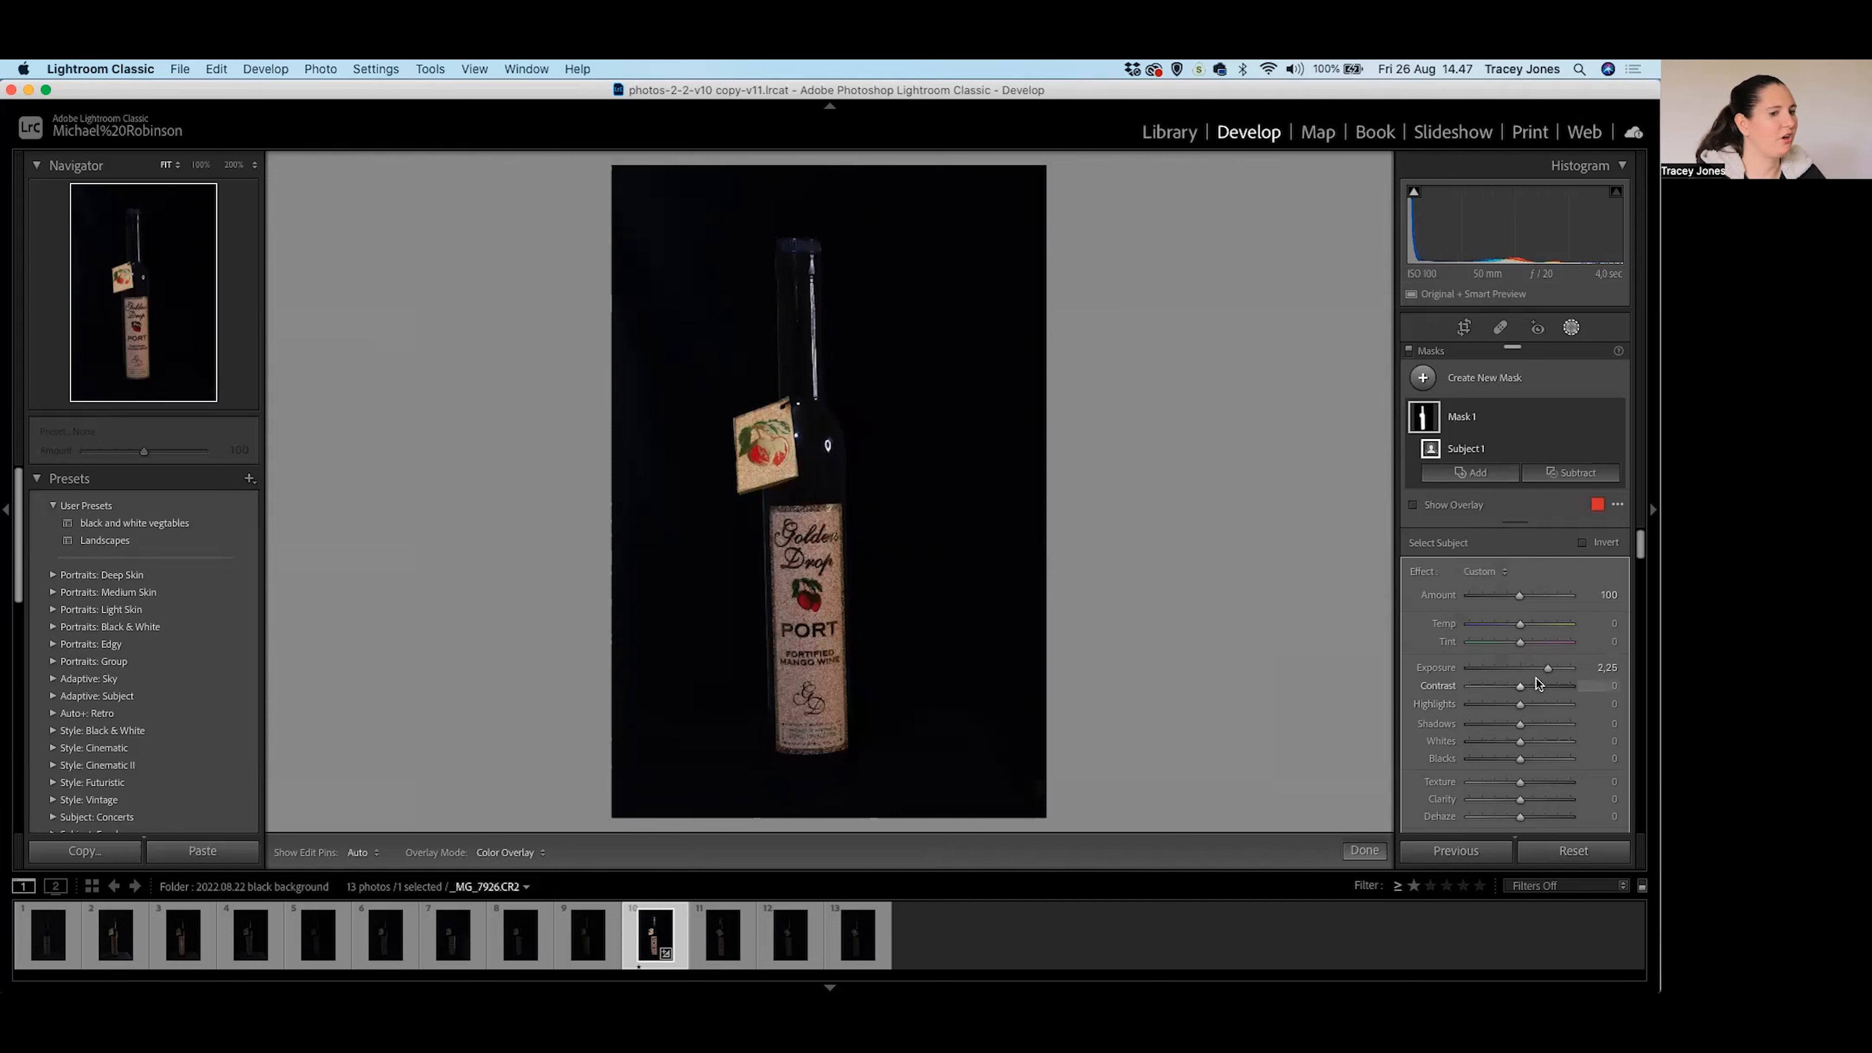
drag(1547, 667, 1550, 668)
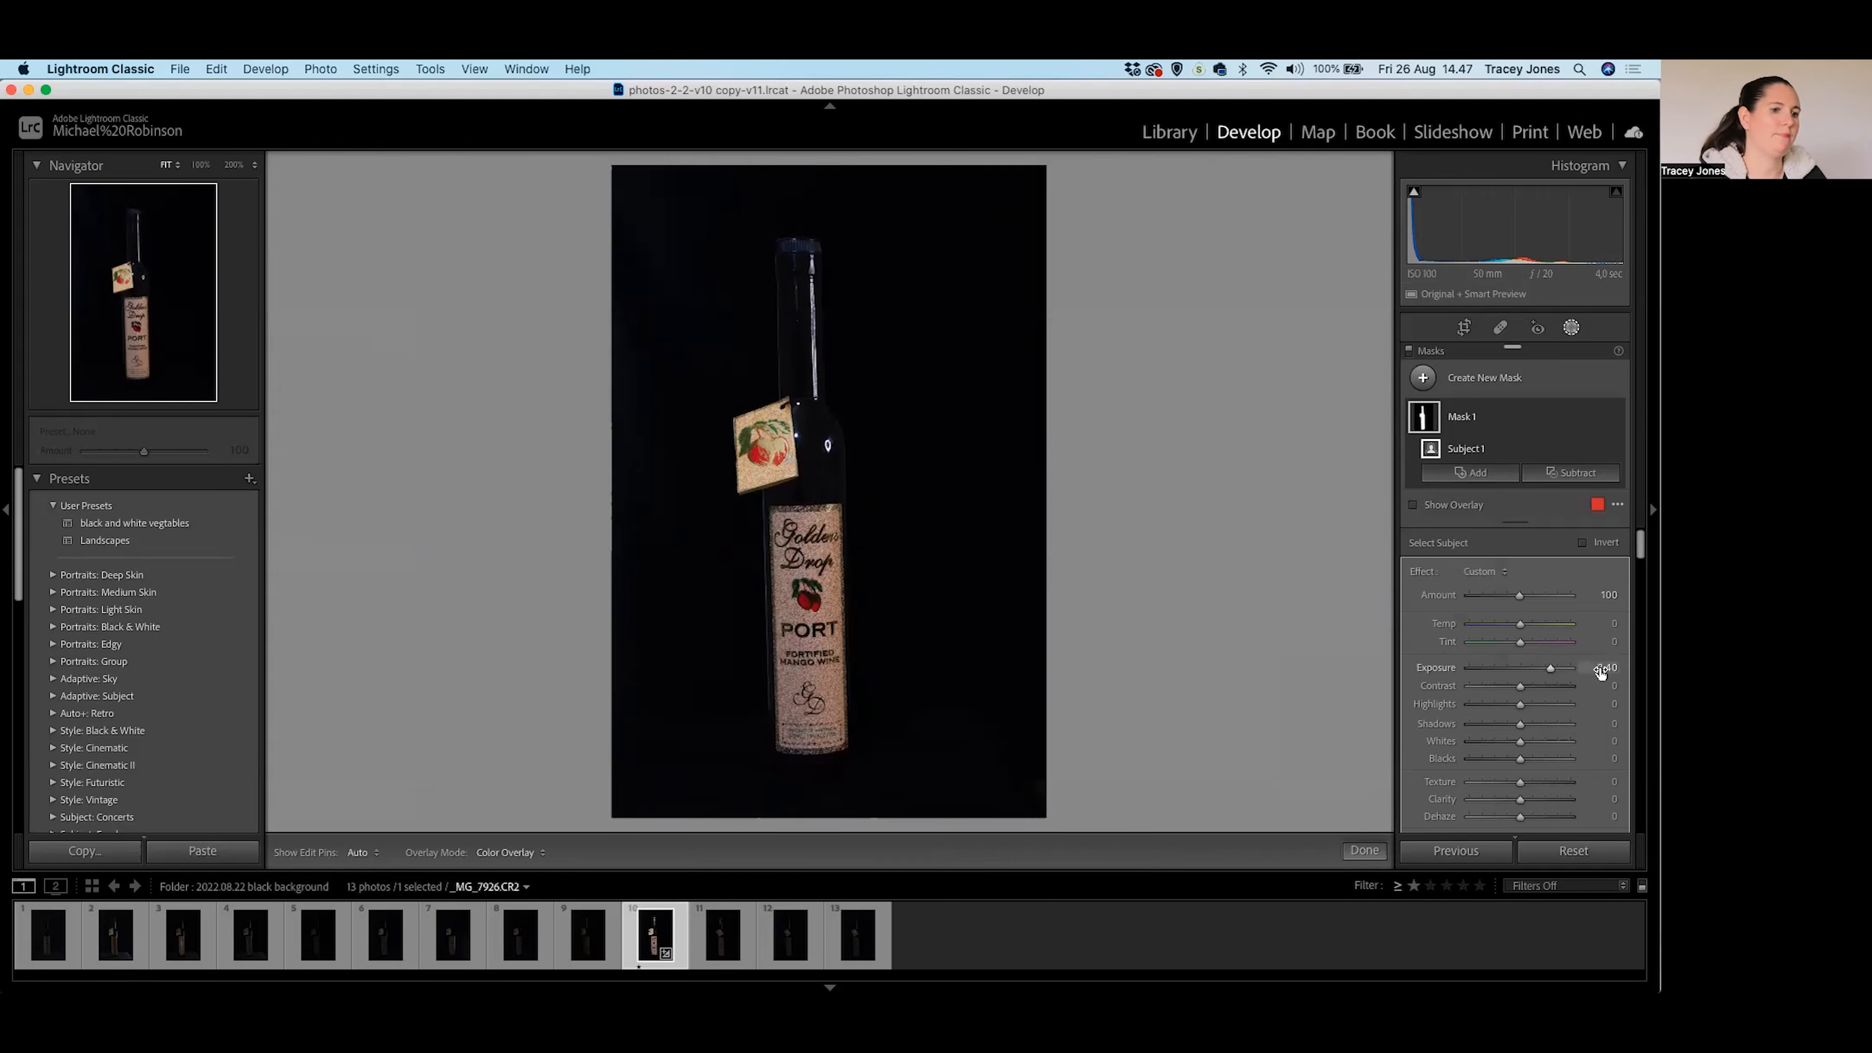
scroll(1477, 665, down, 2)
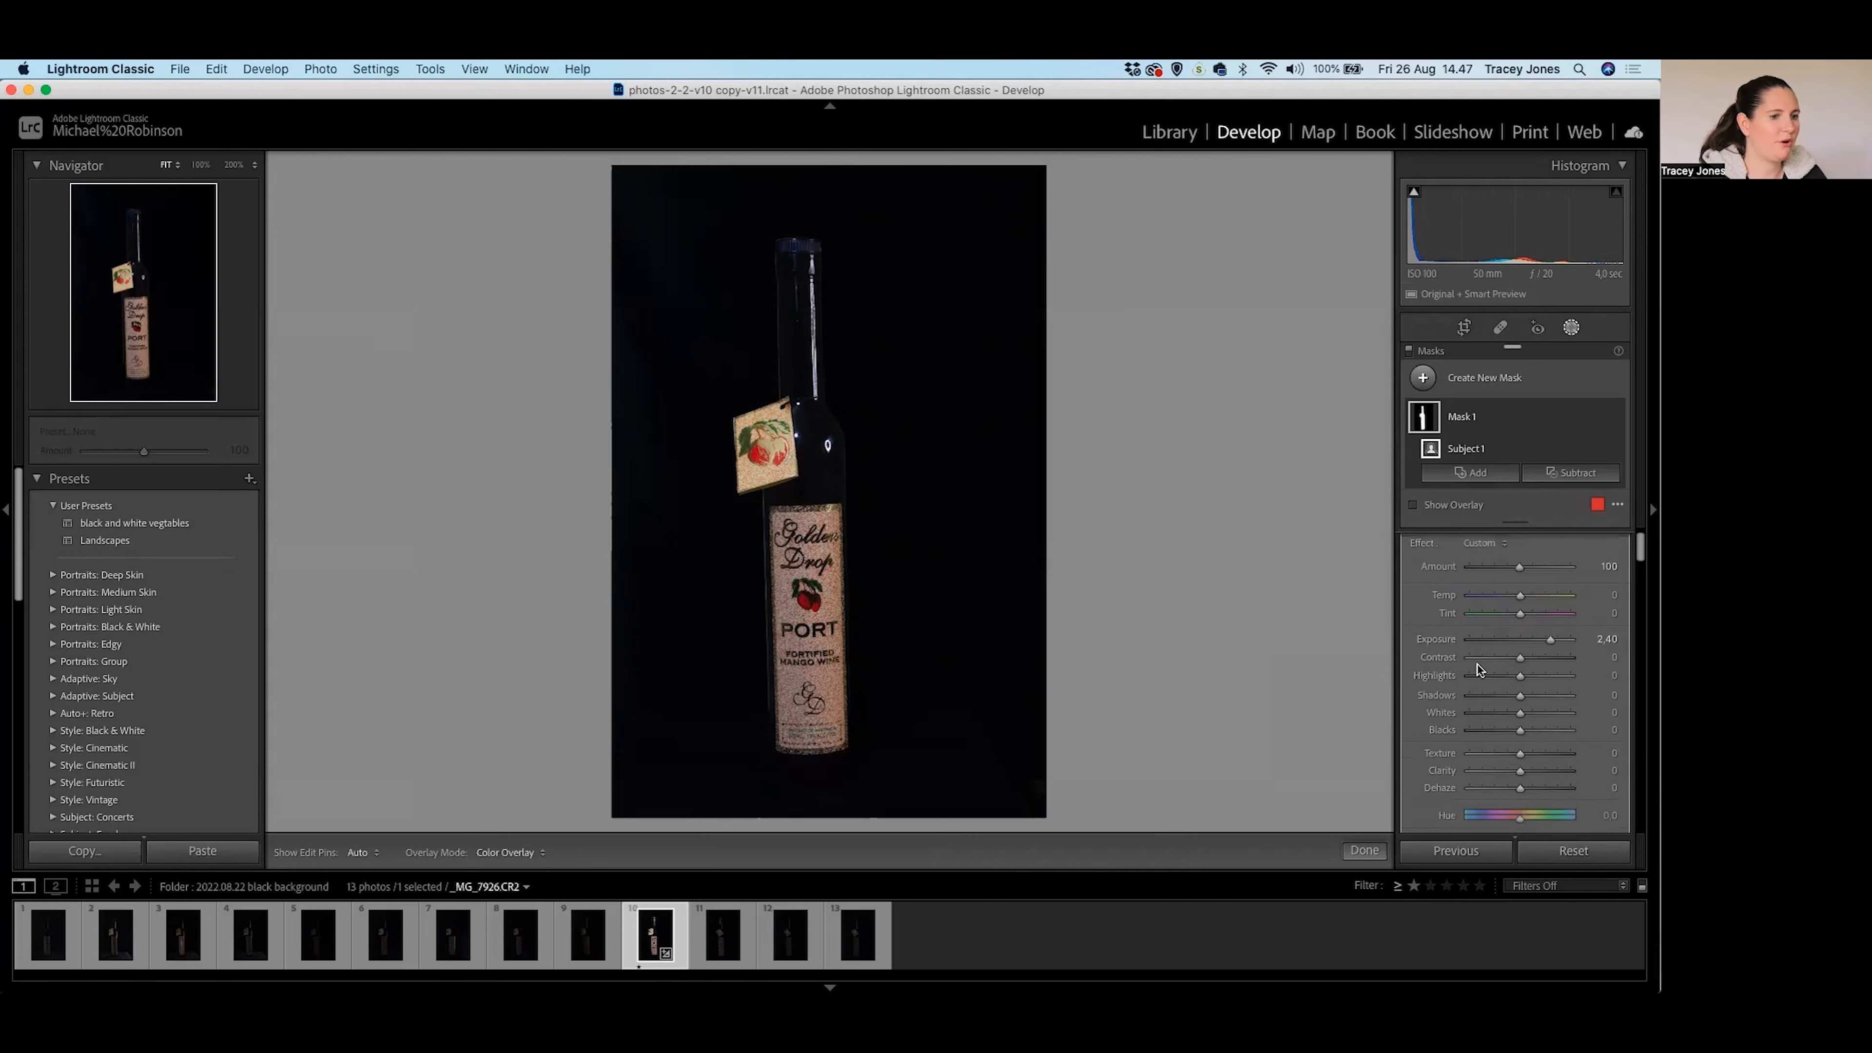
click(1499, 327)
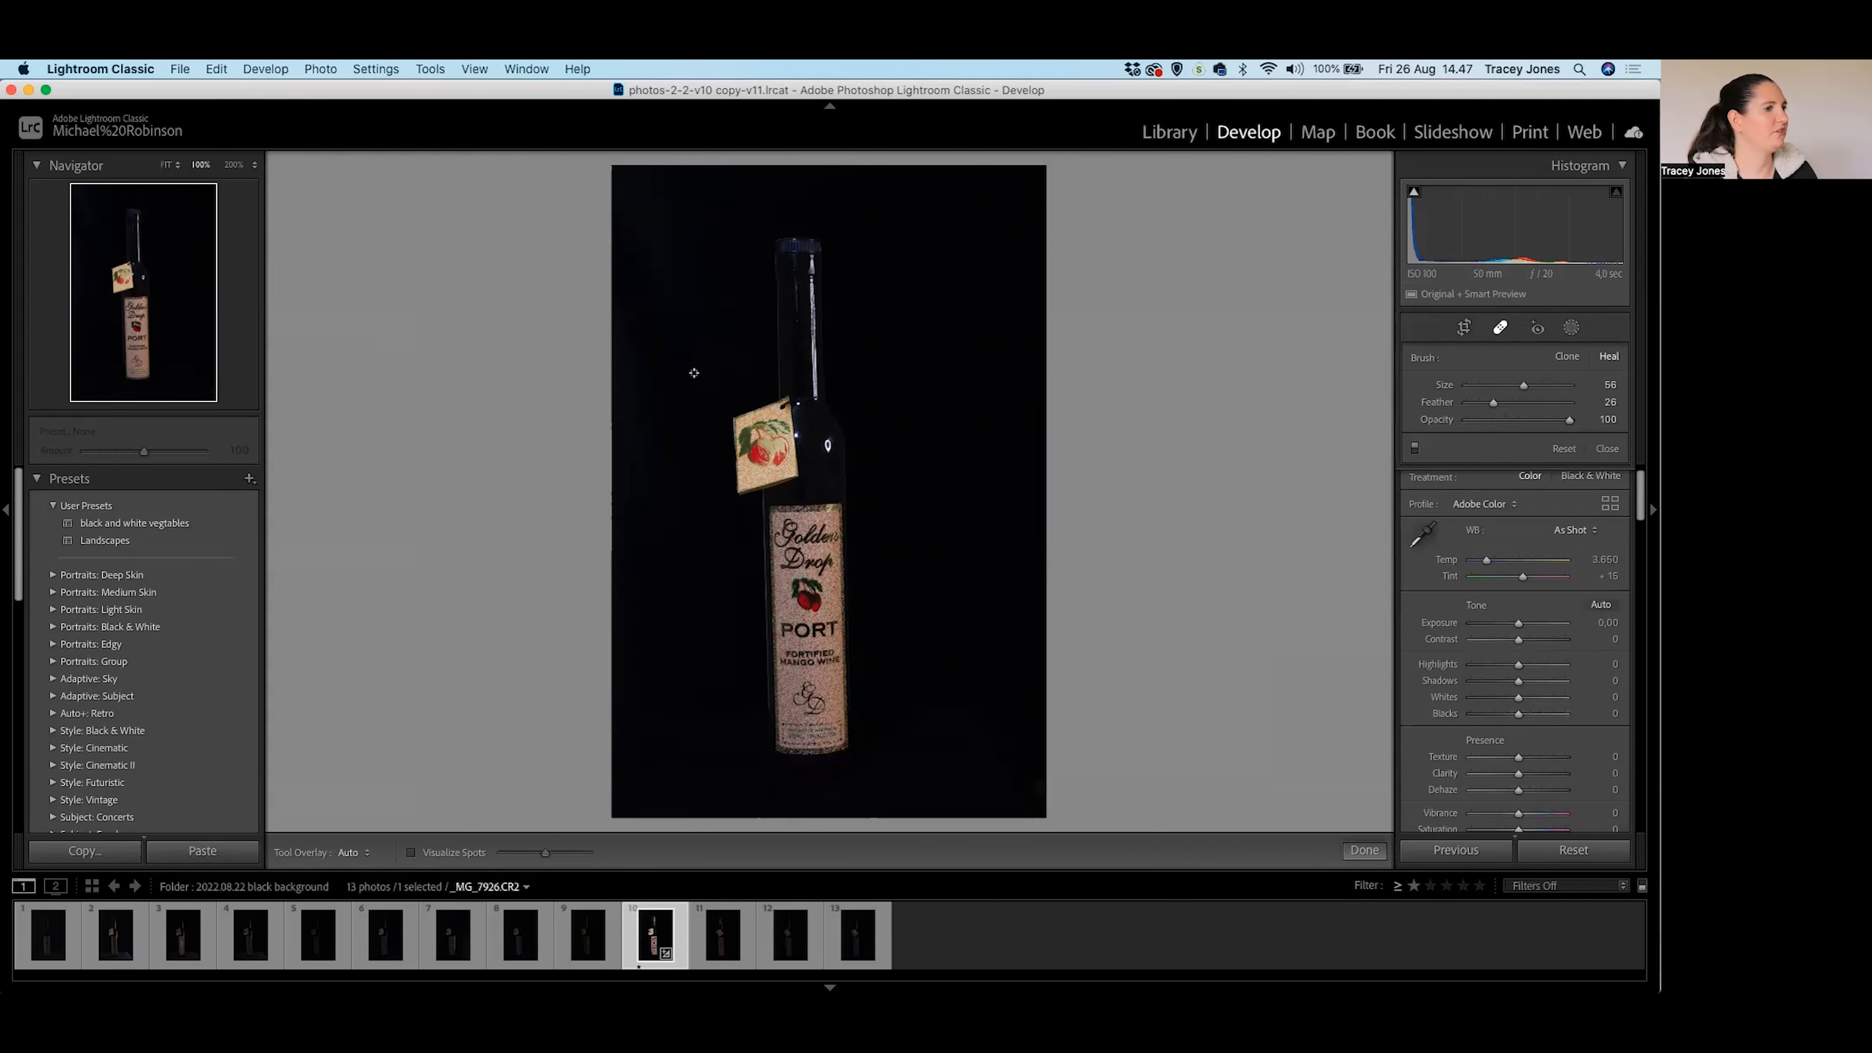
At 100% zoom, heal three dust spots on the bottle neck.
key(z)
drag(848, 689, 847, 354)
scroll(690, 326, down, 10)
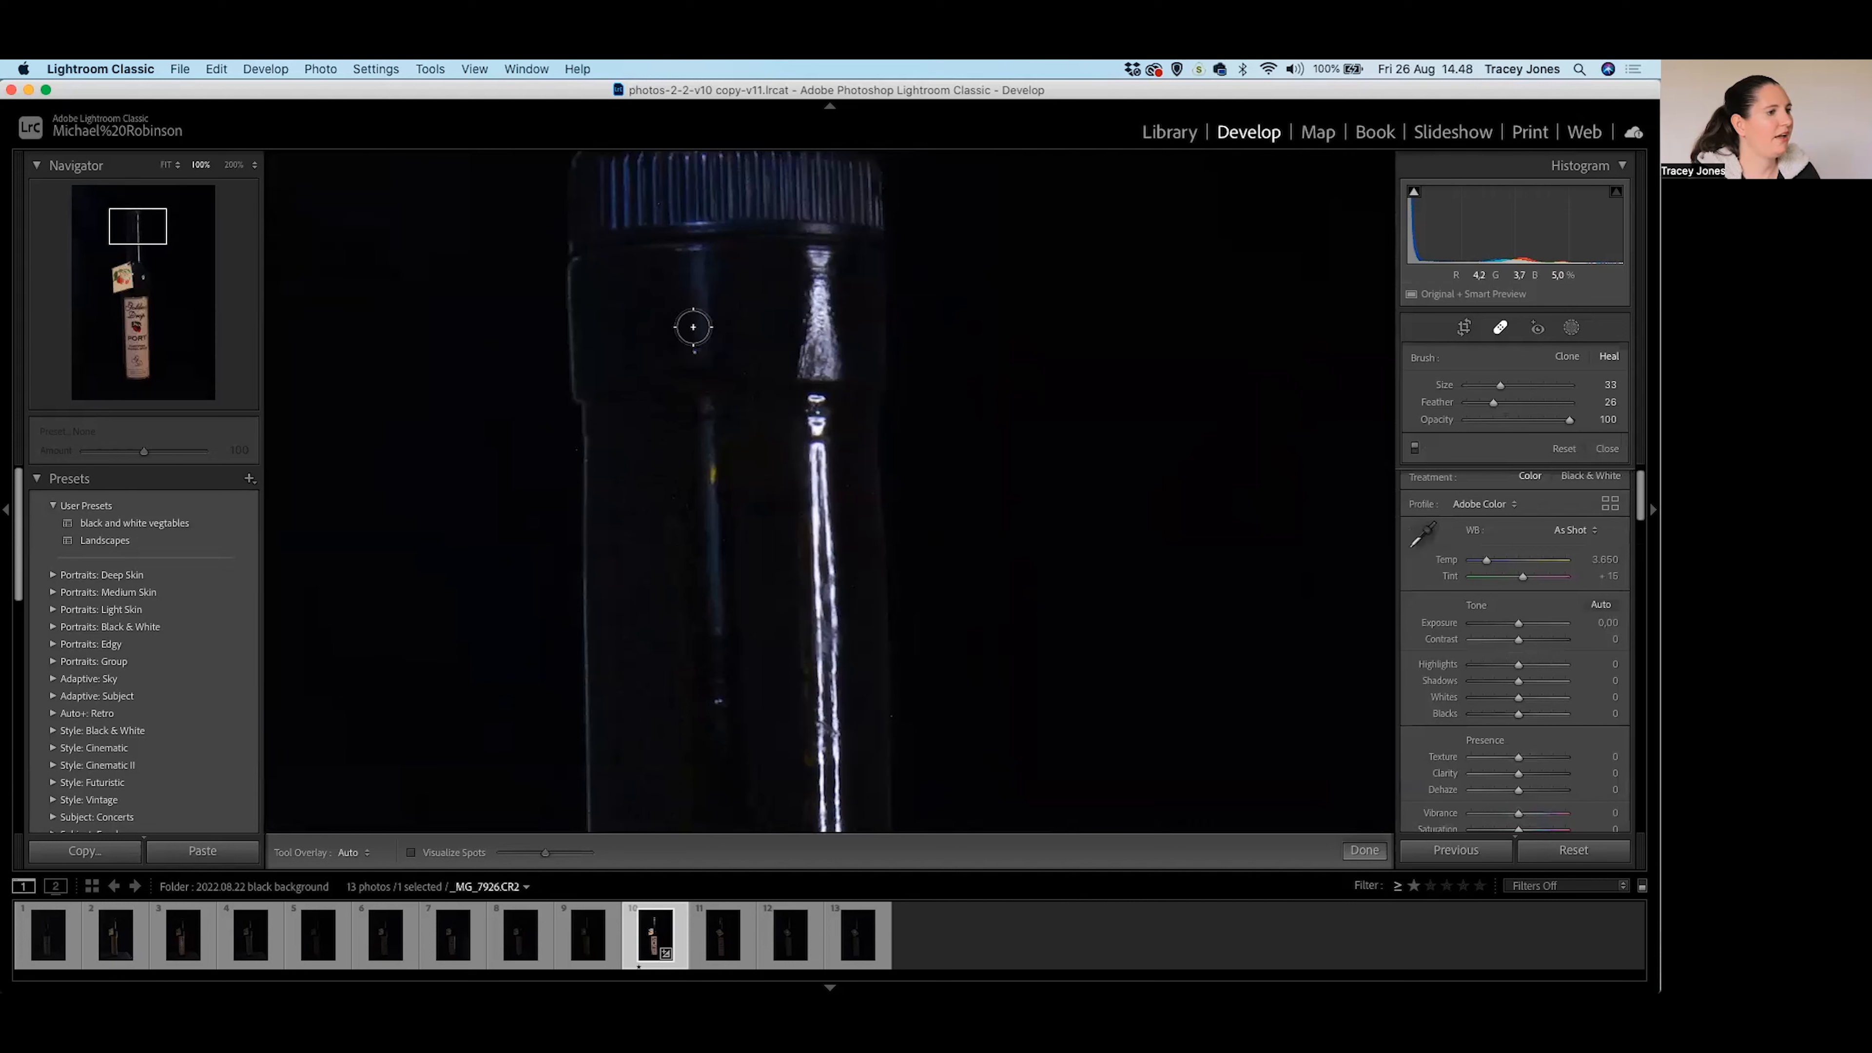
click(698, 352)
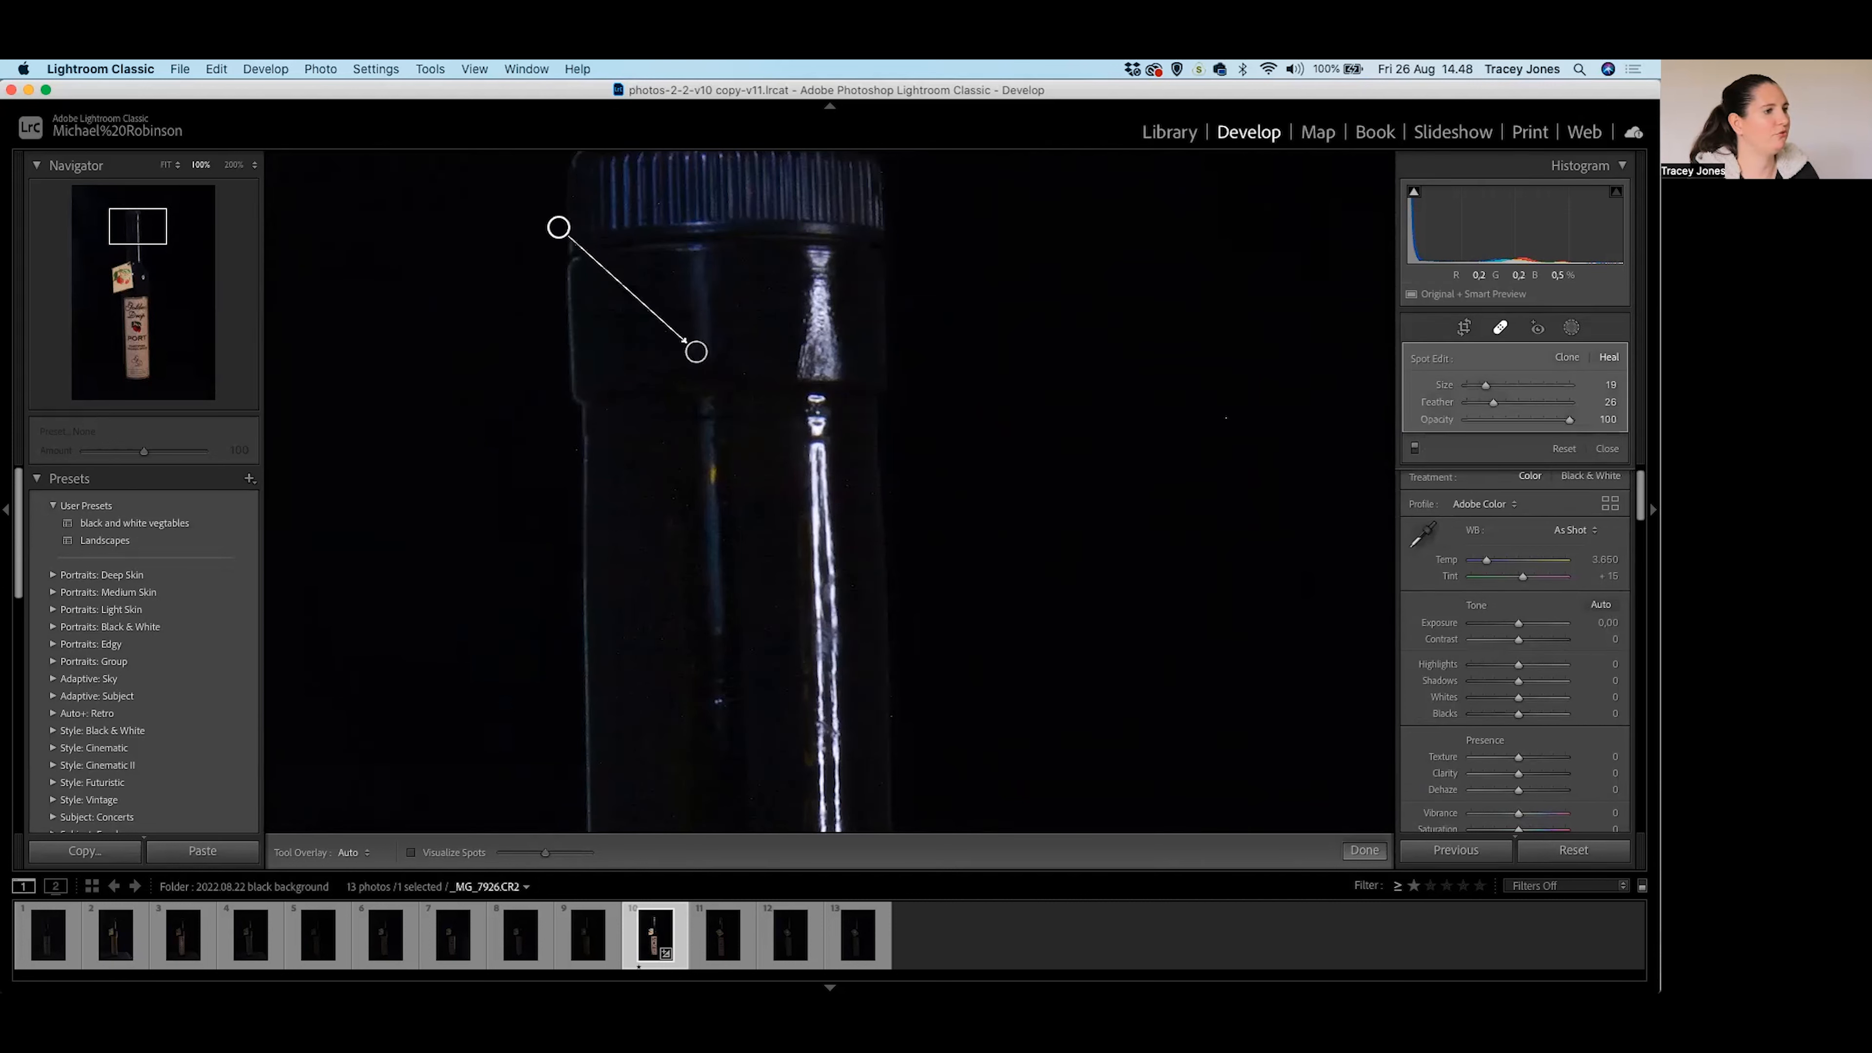
drag(721, 556, 729, 342)
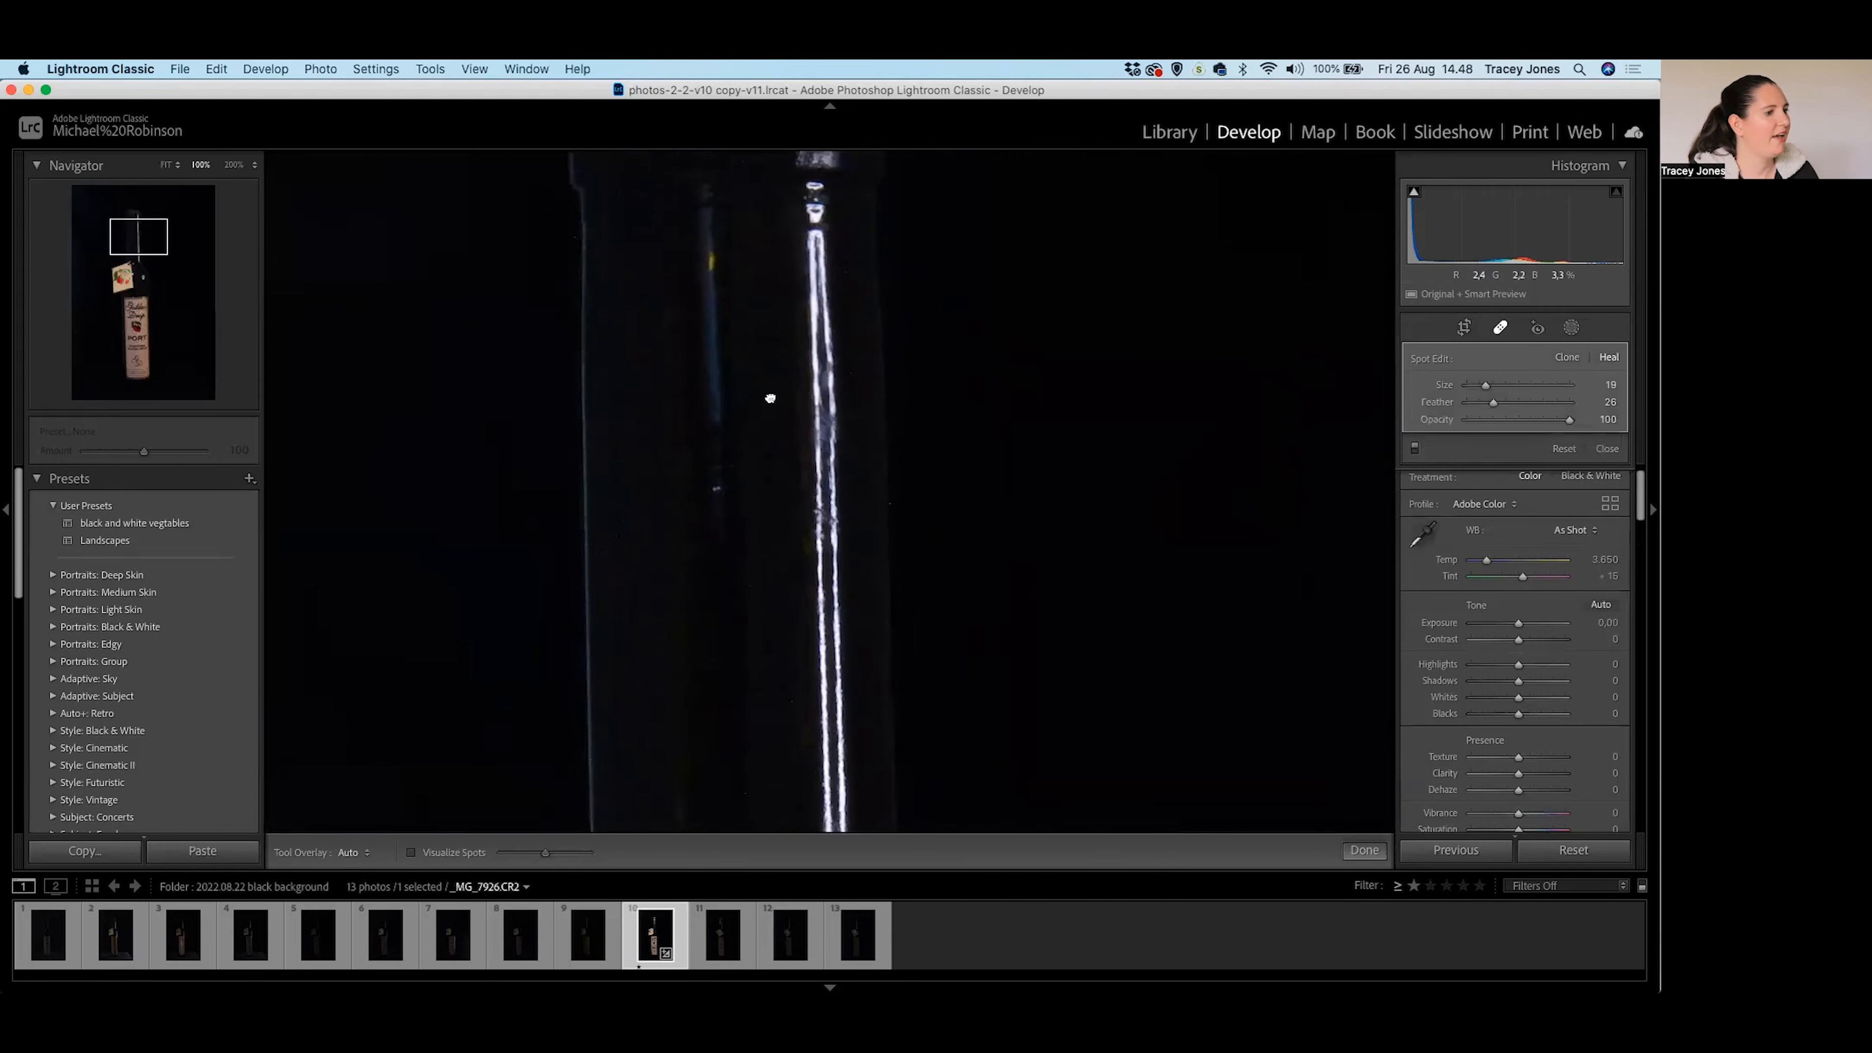
click(711, 258)
scroll(711, 332, up, 2)
scroll(712, 483, down, 1)
click(712, 484)
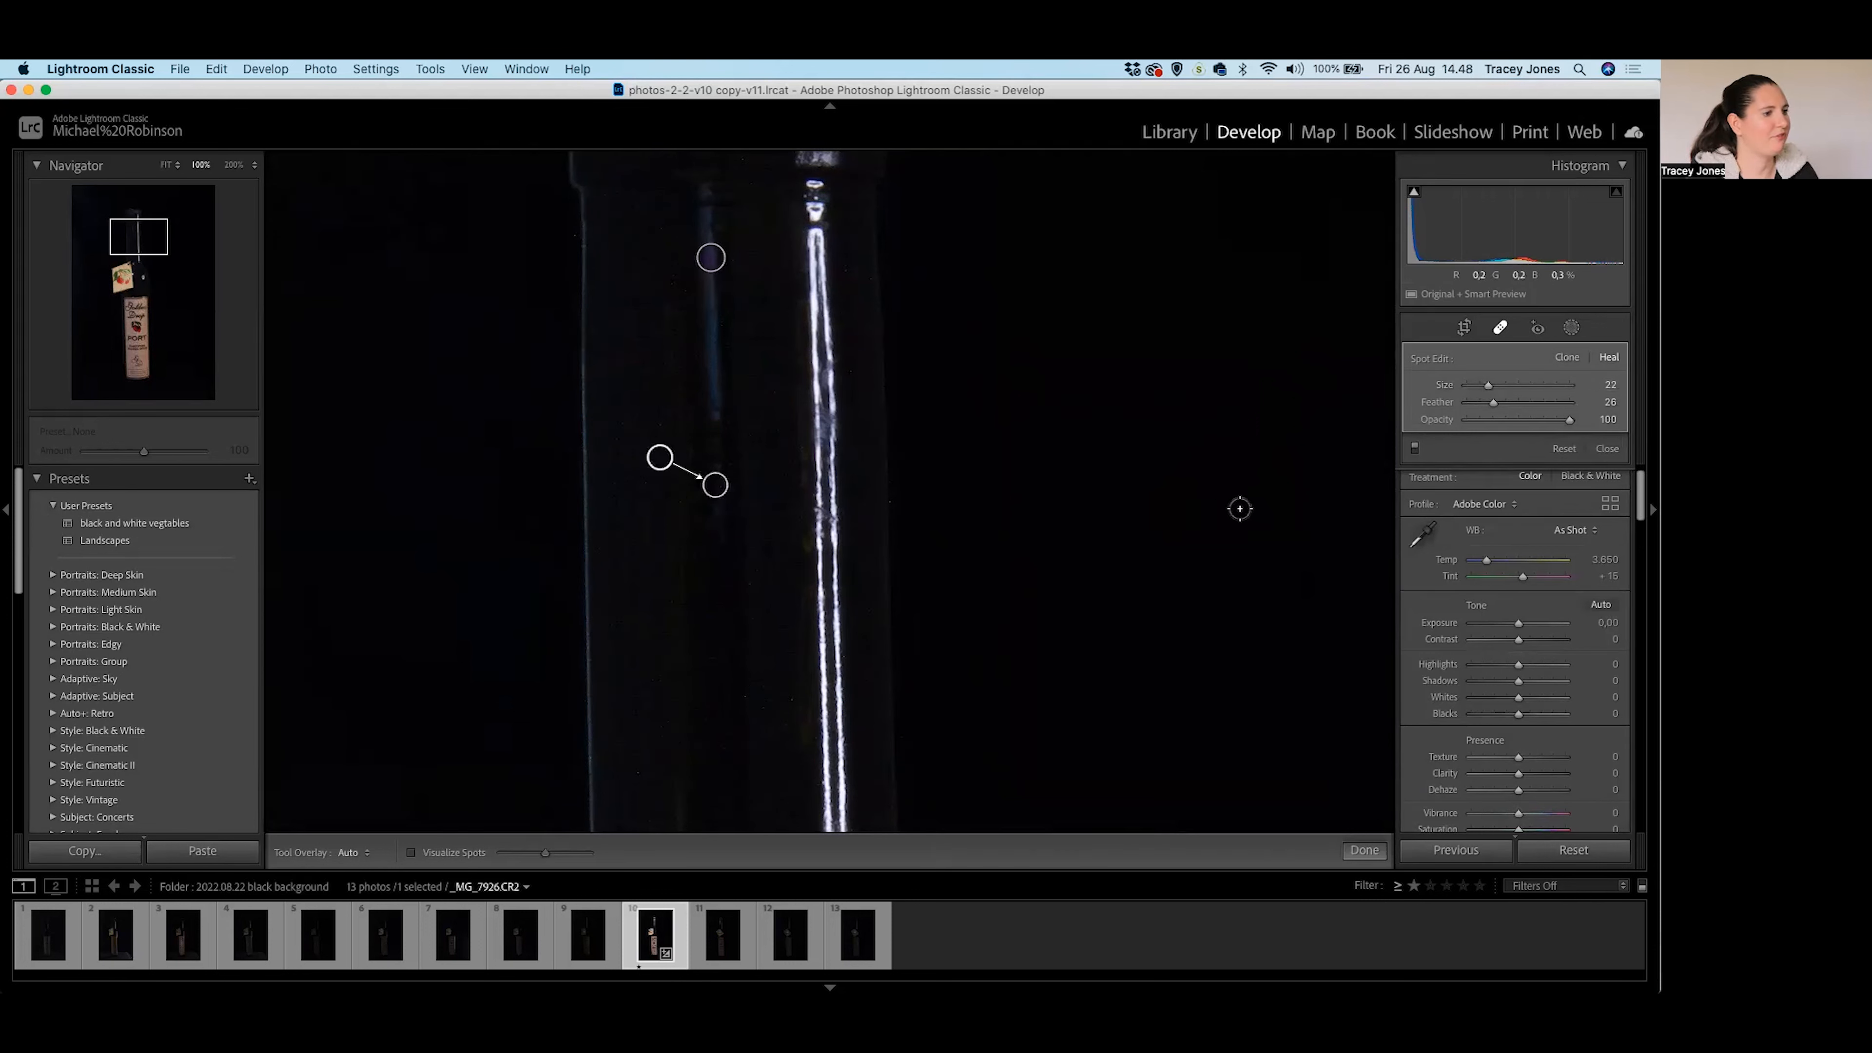
Heal the bright specks beside the tag string and tag edge, sampling from cleaner glass.
drag(789, 551, 789, 315)
scroll(711, 687, up, 3)
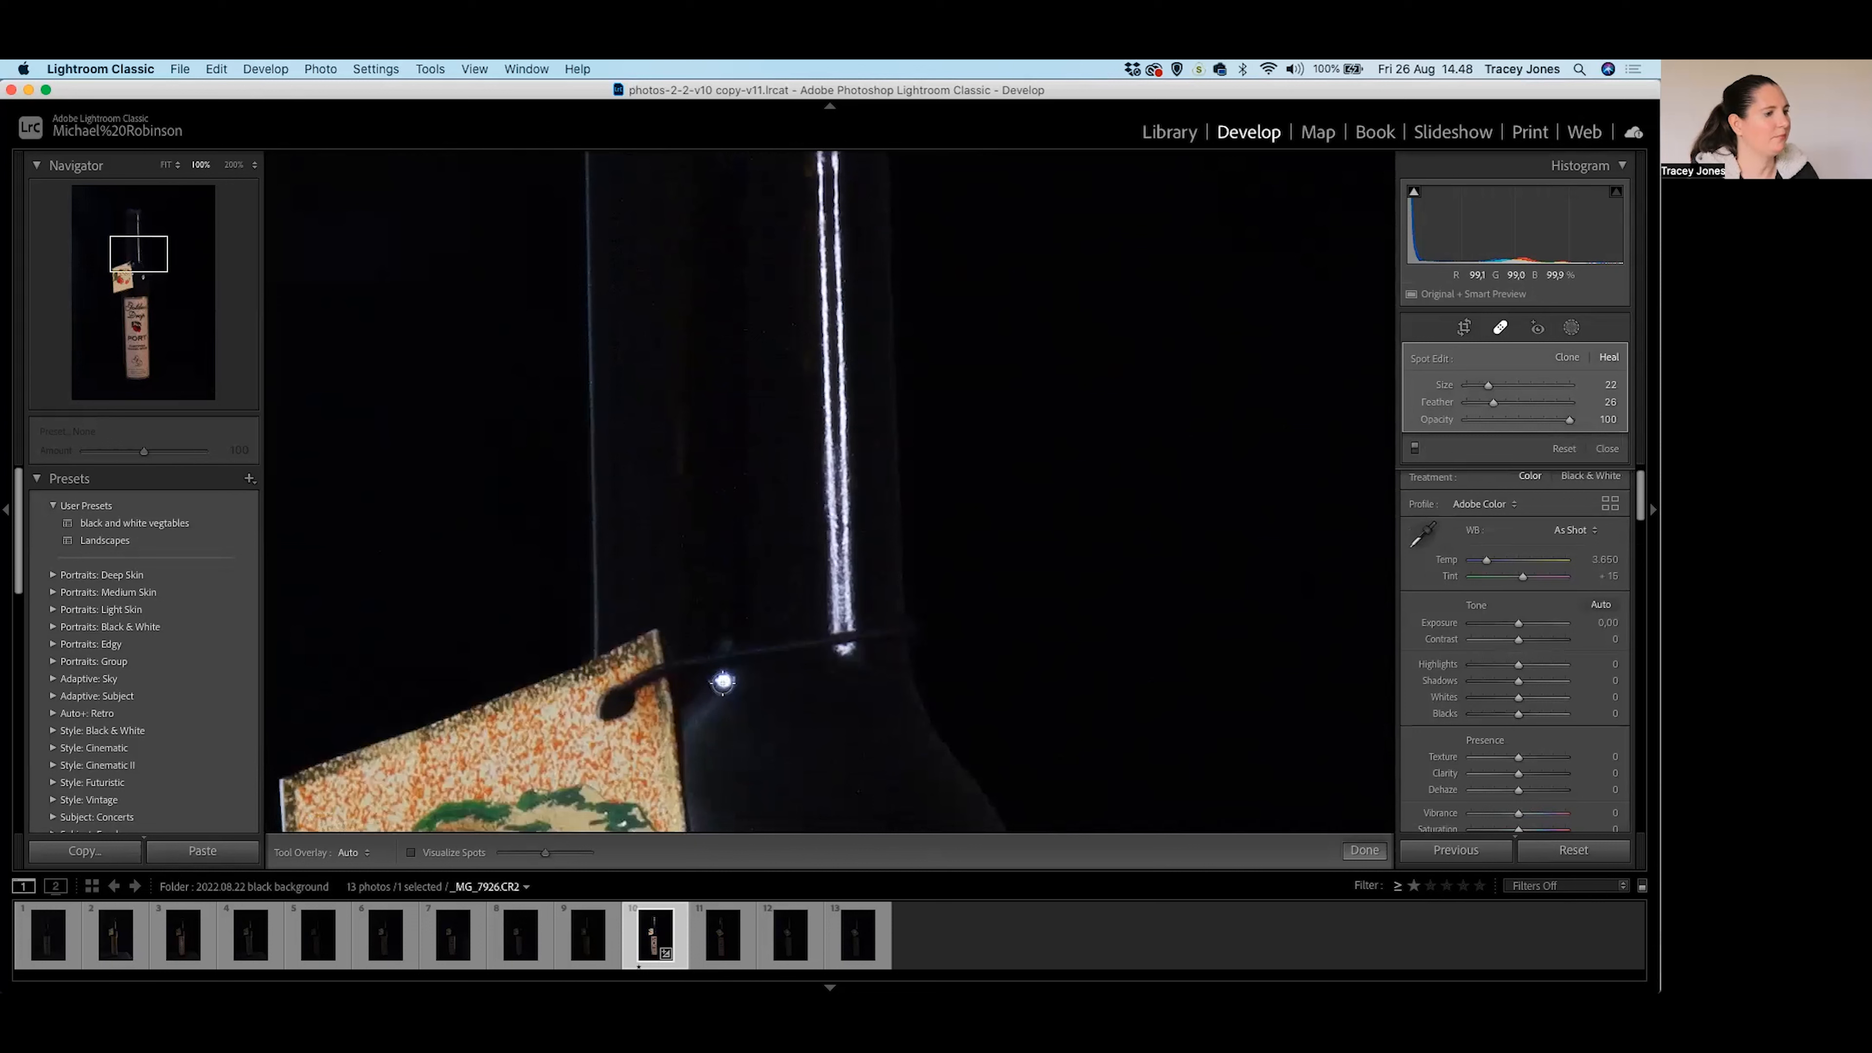
click(721, 683)
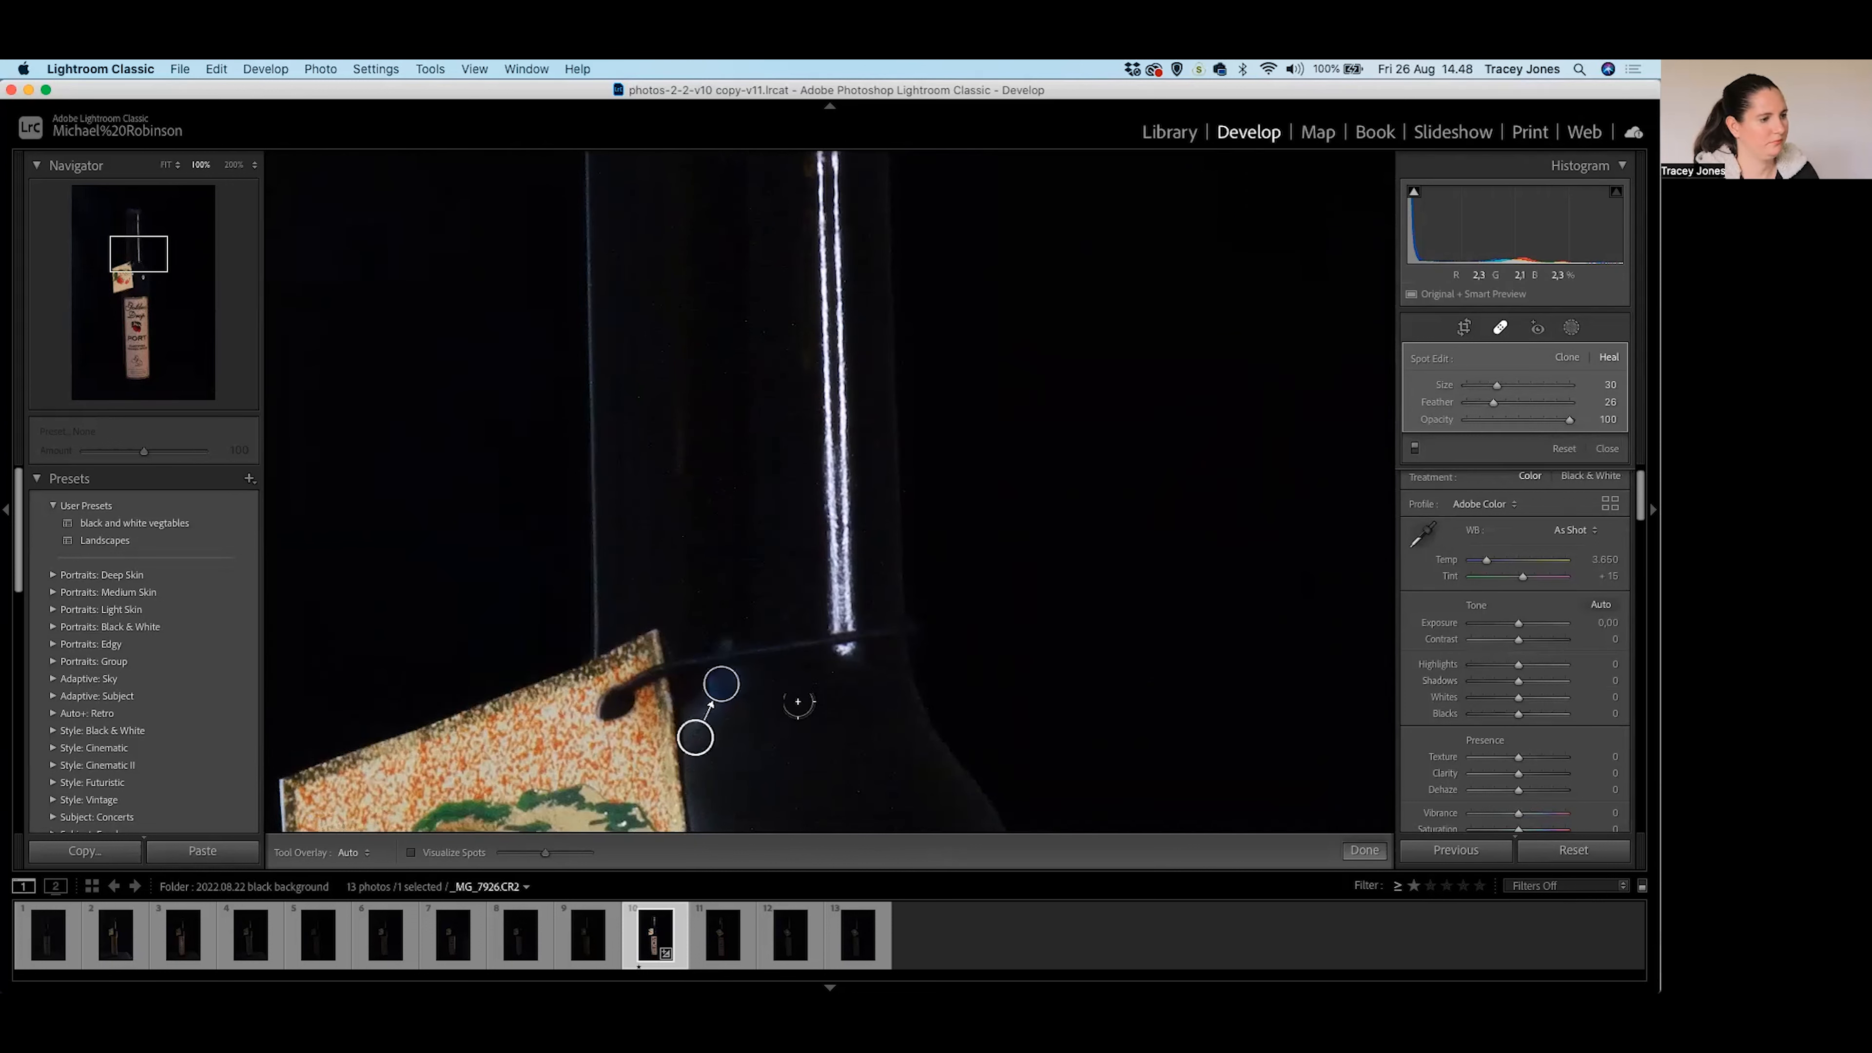
mouse_move(714, 732)
mouse_down()
mouse_move(756, 728)
mouse_move(713, 712)
mouse_up()
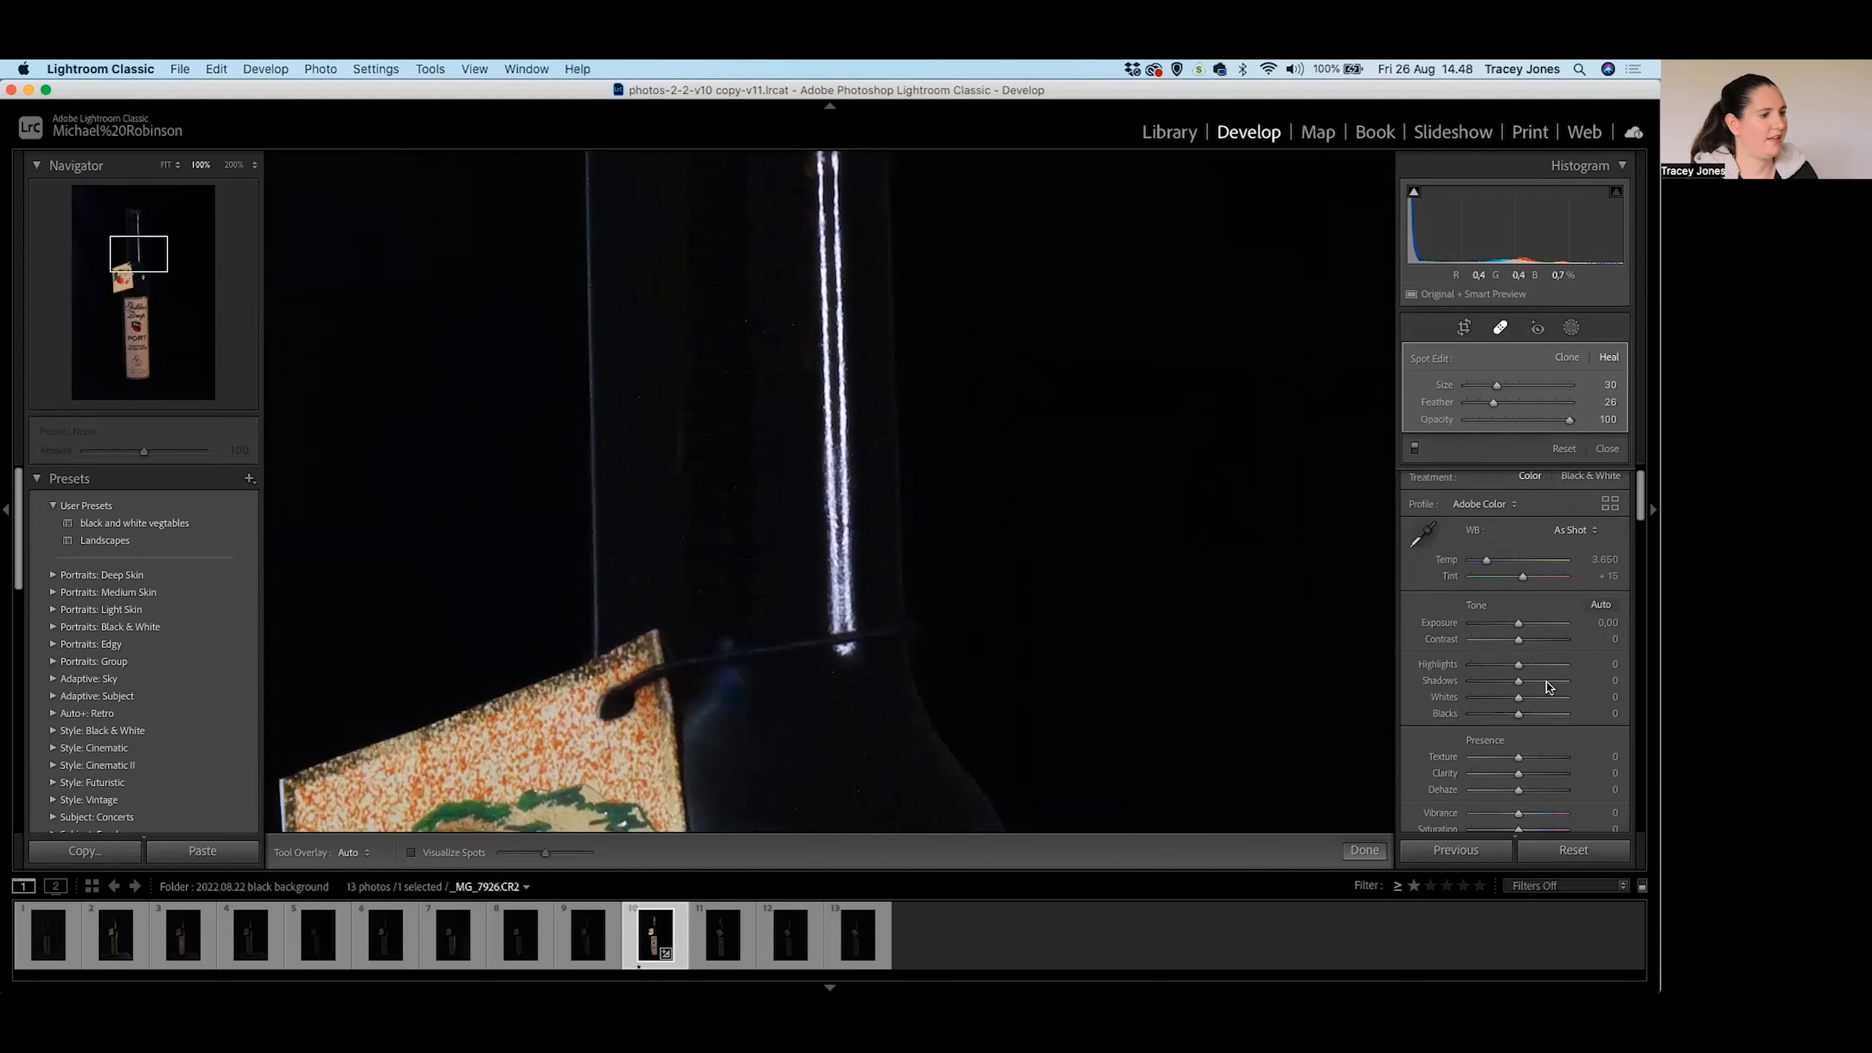
drag(965, 787, 950, 649)
scroll(950, 649, down, 10)
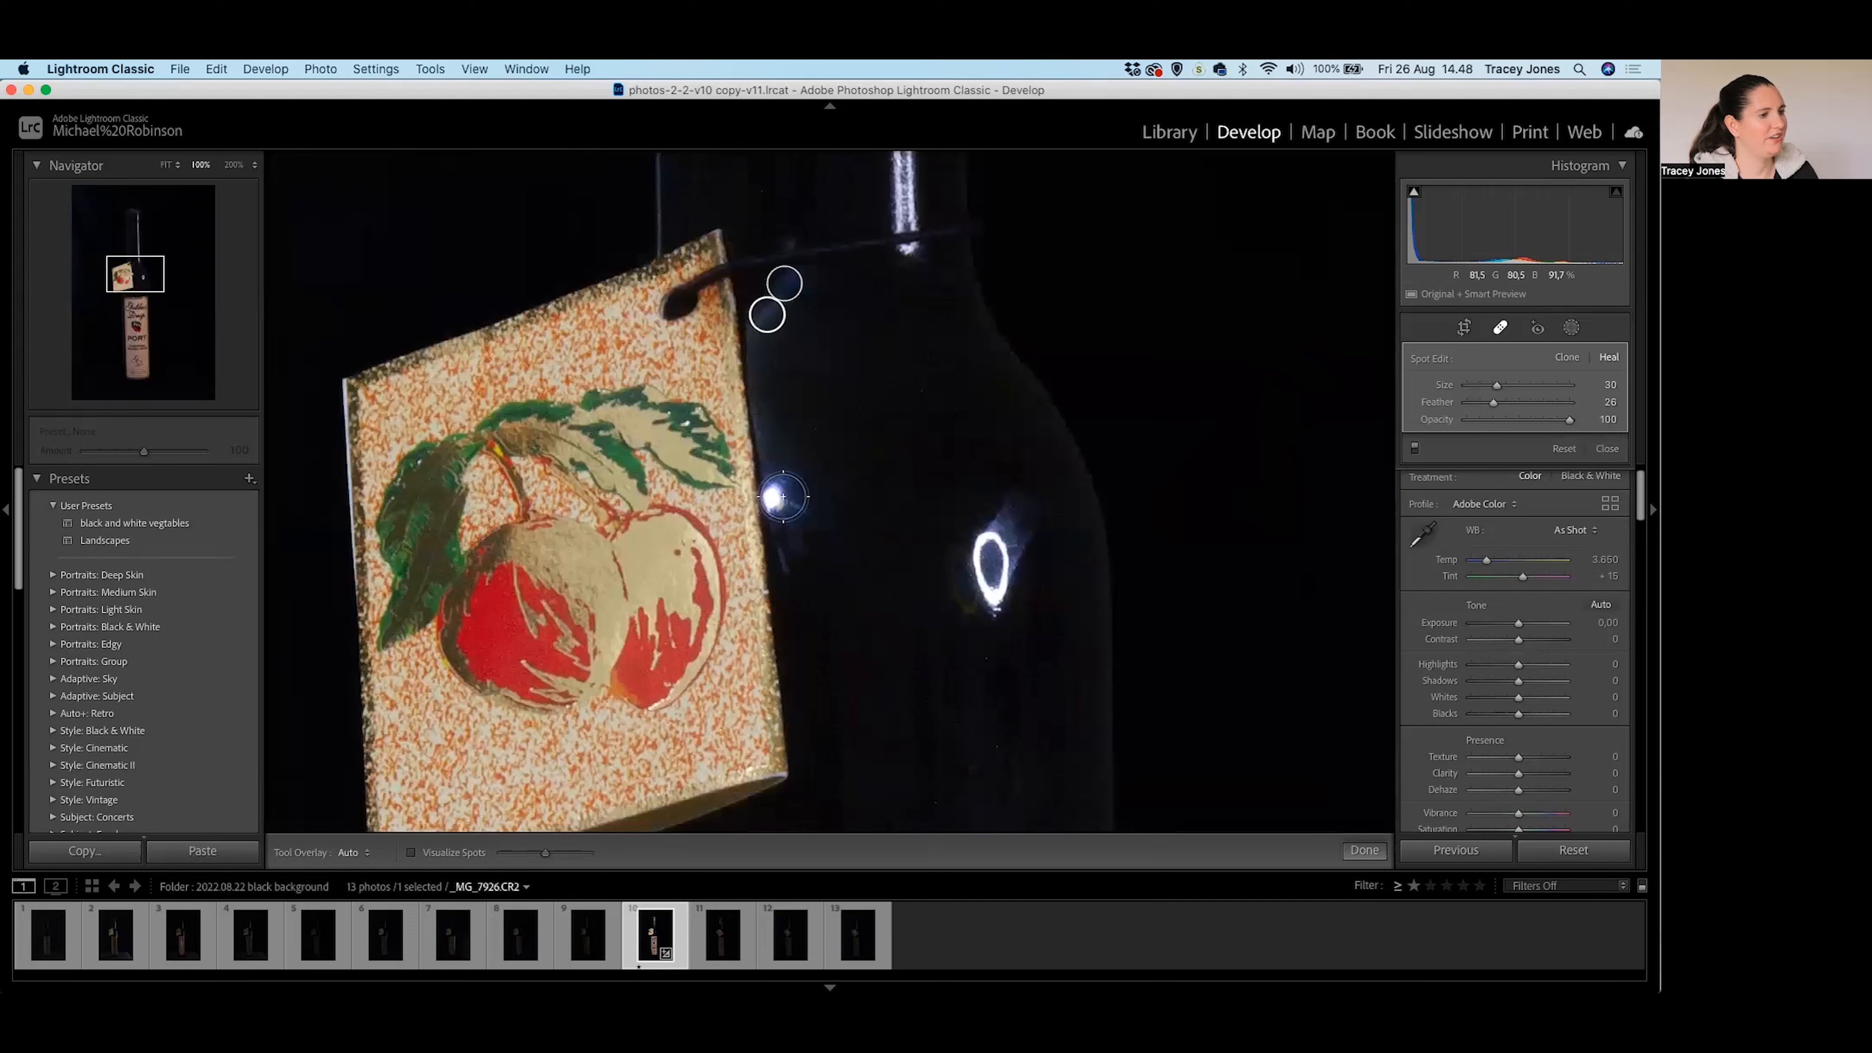
click(779, 496)
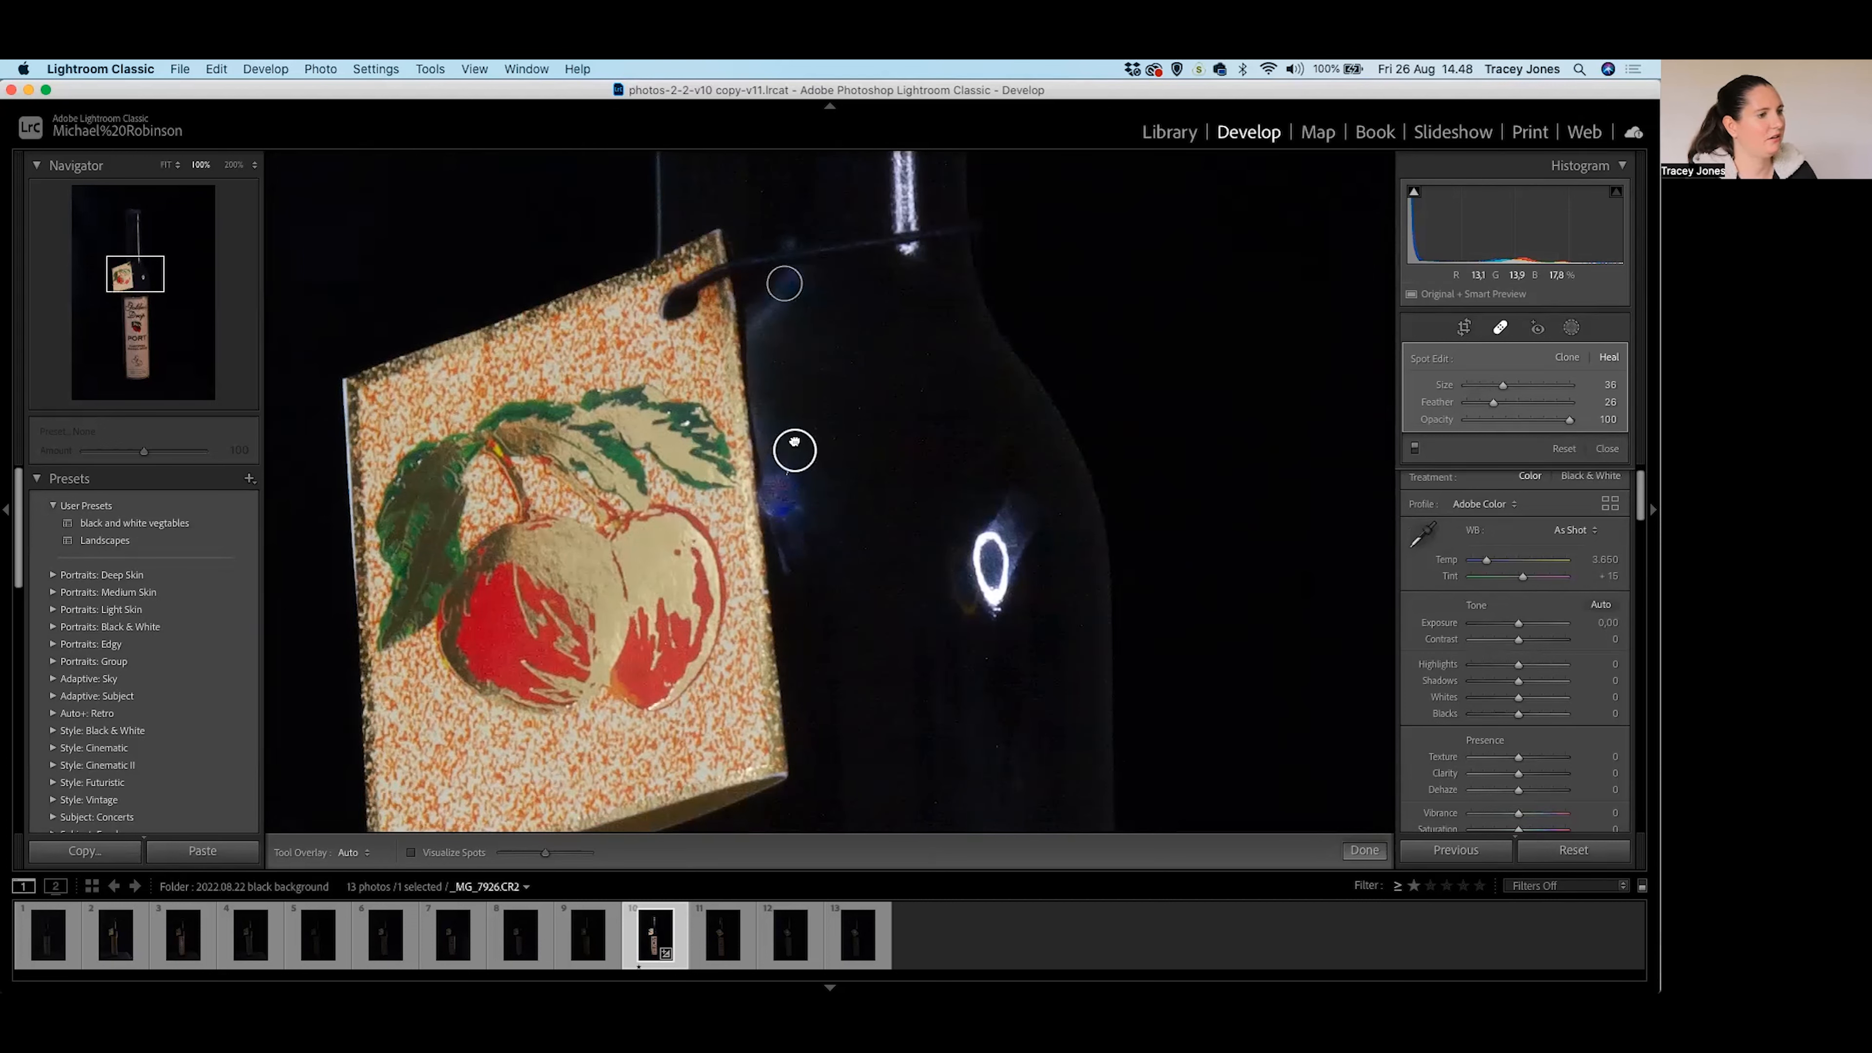
mouse_move(798, 435)
mouse_down()
mouse_move(814, 547)
mouse_move(818, 447)
mouse_move(771, 424)
mouse_up()
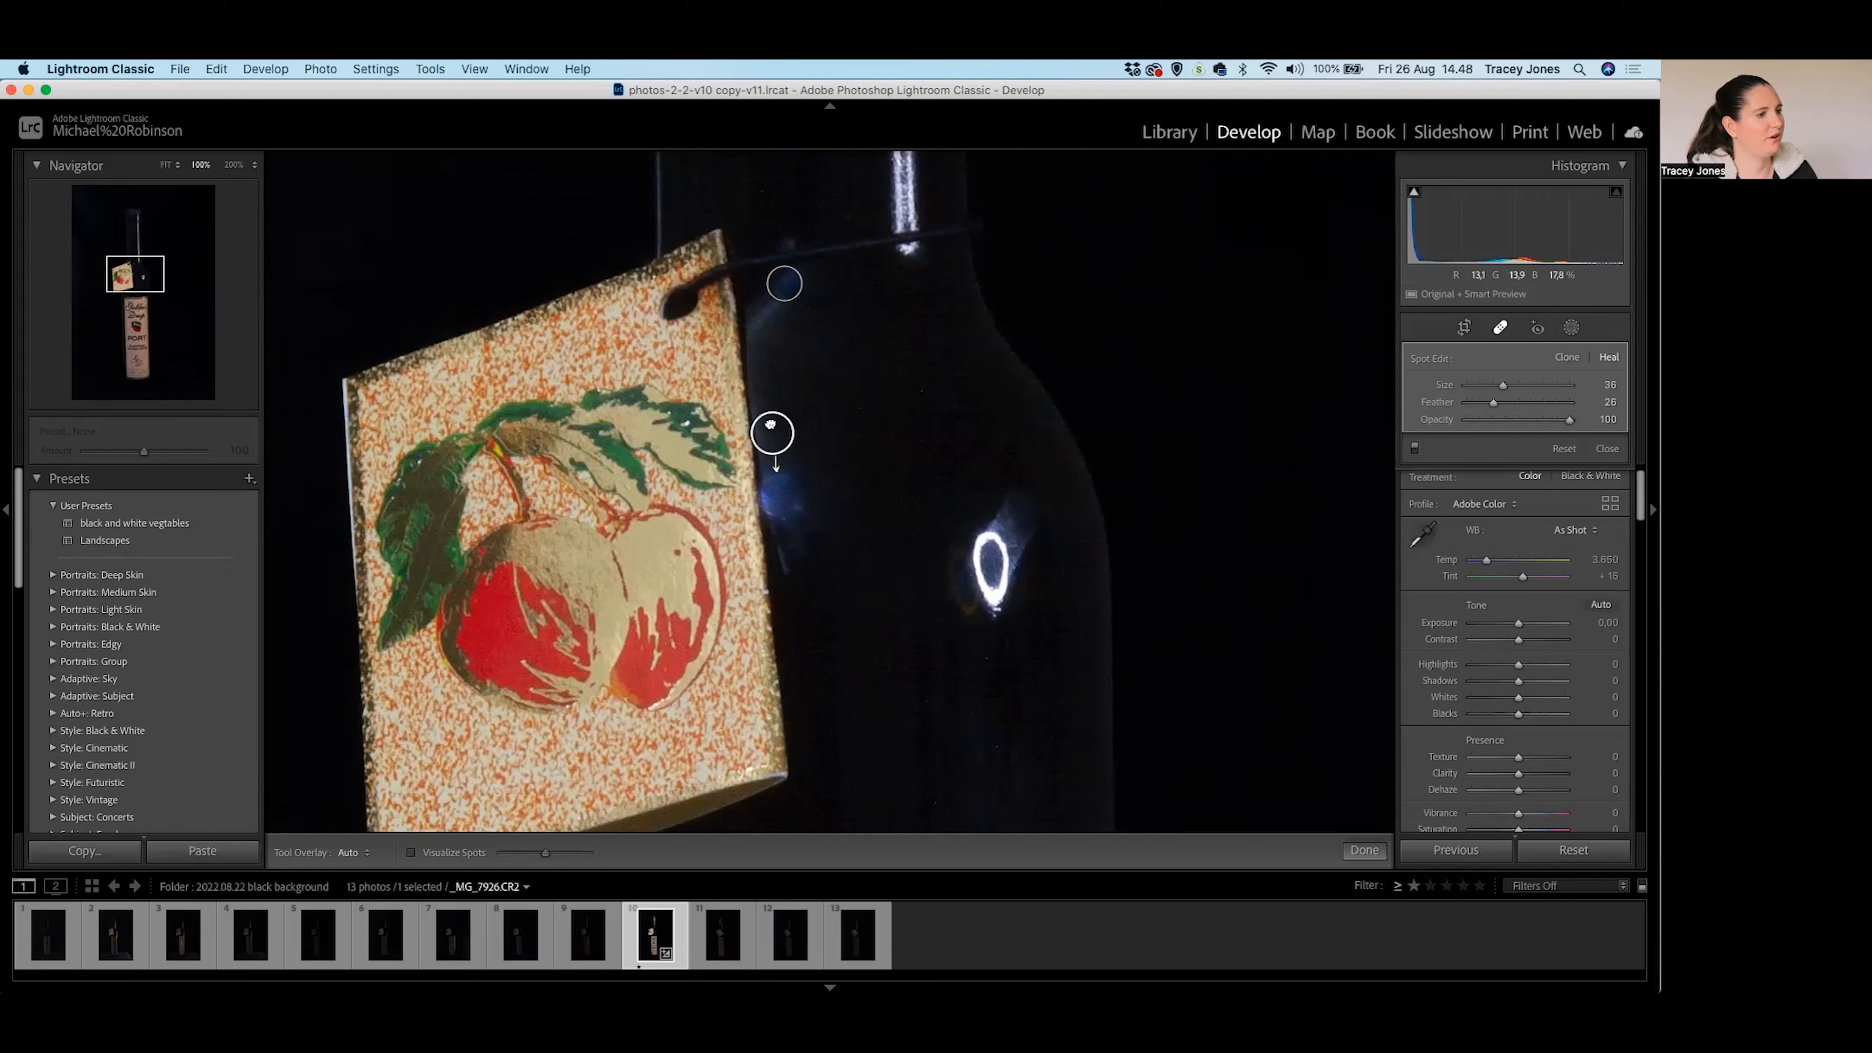
Delete the cloned spot and paint a heal along the streak beside the tag, sourced from higher up.
click(1566, 358)
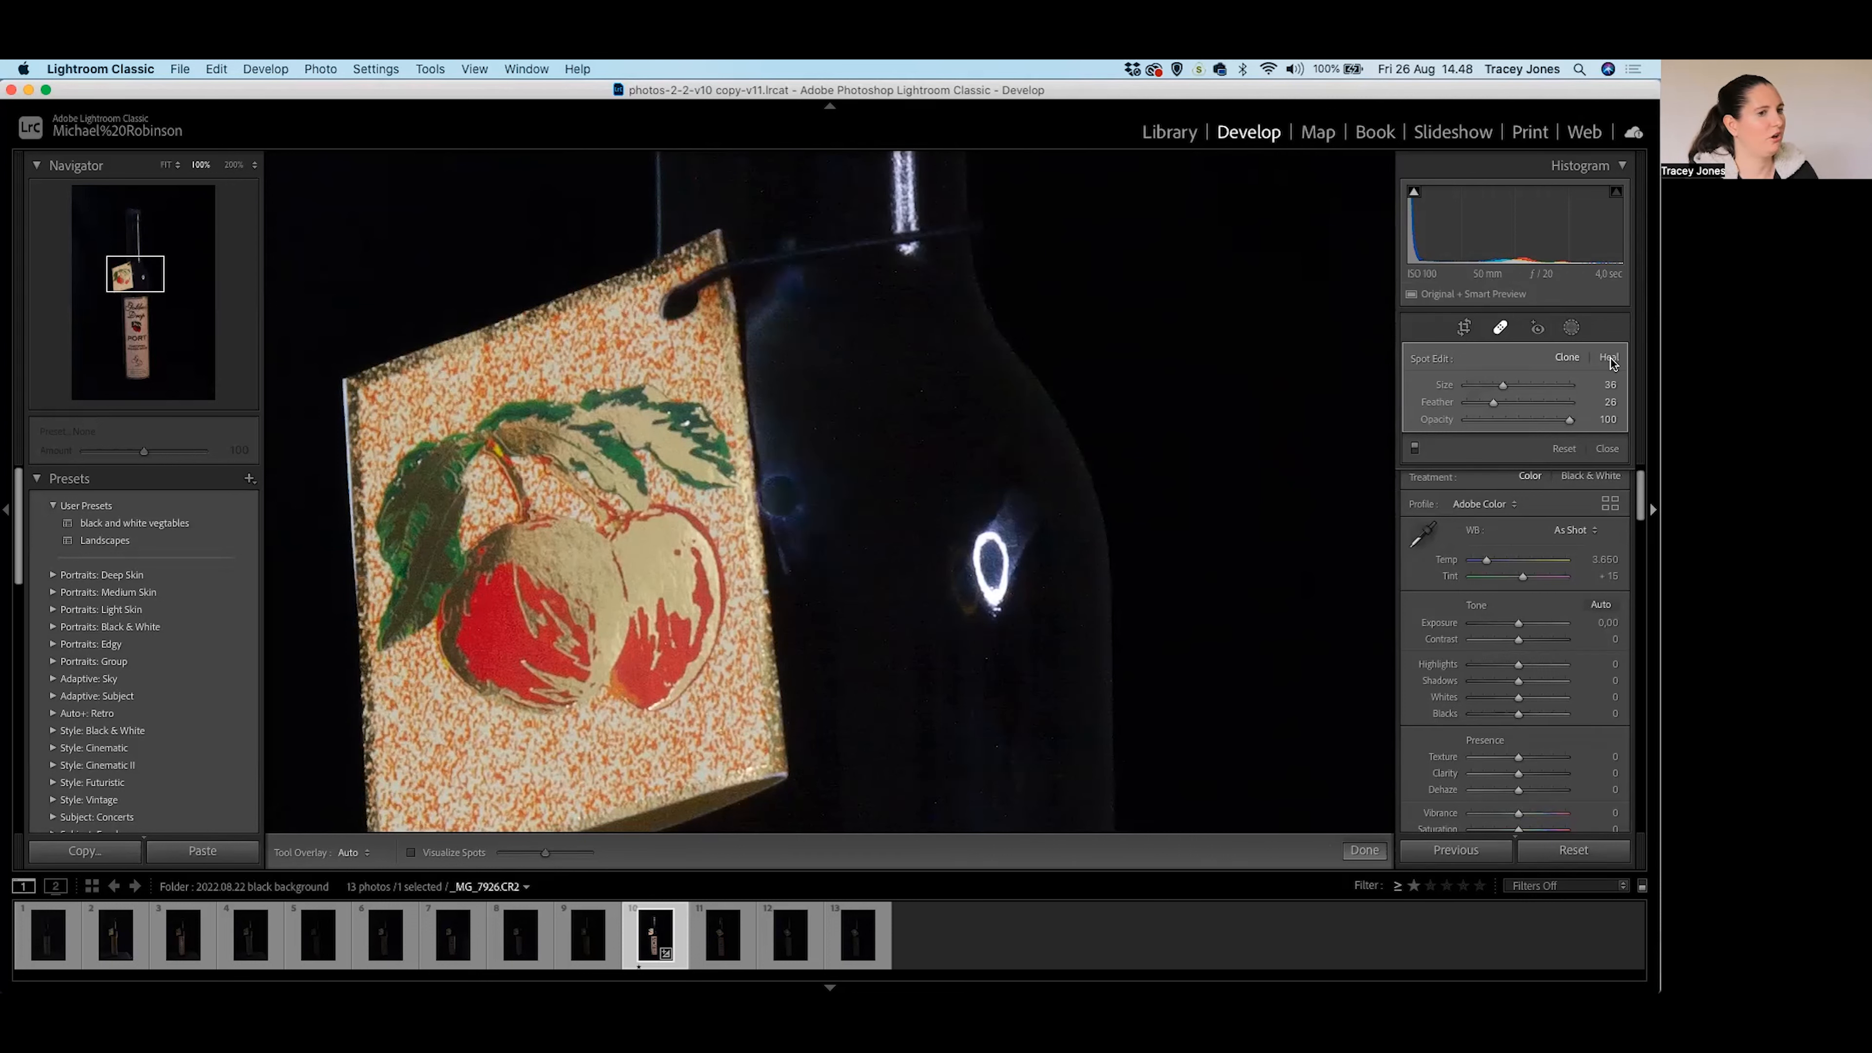
key(Delete)
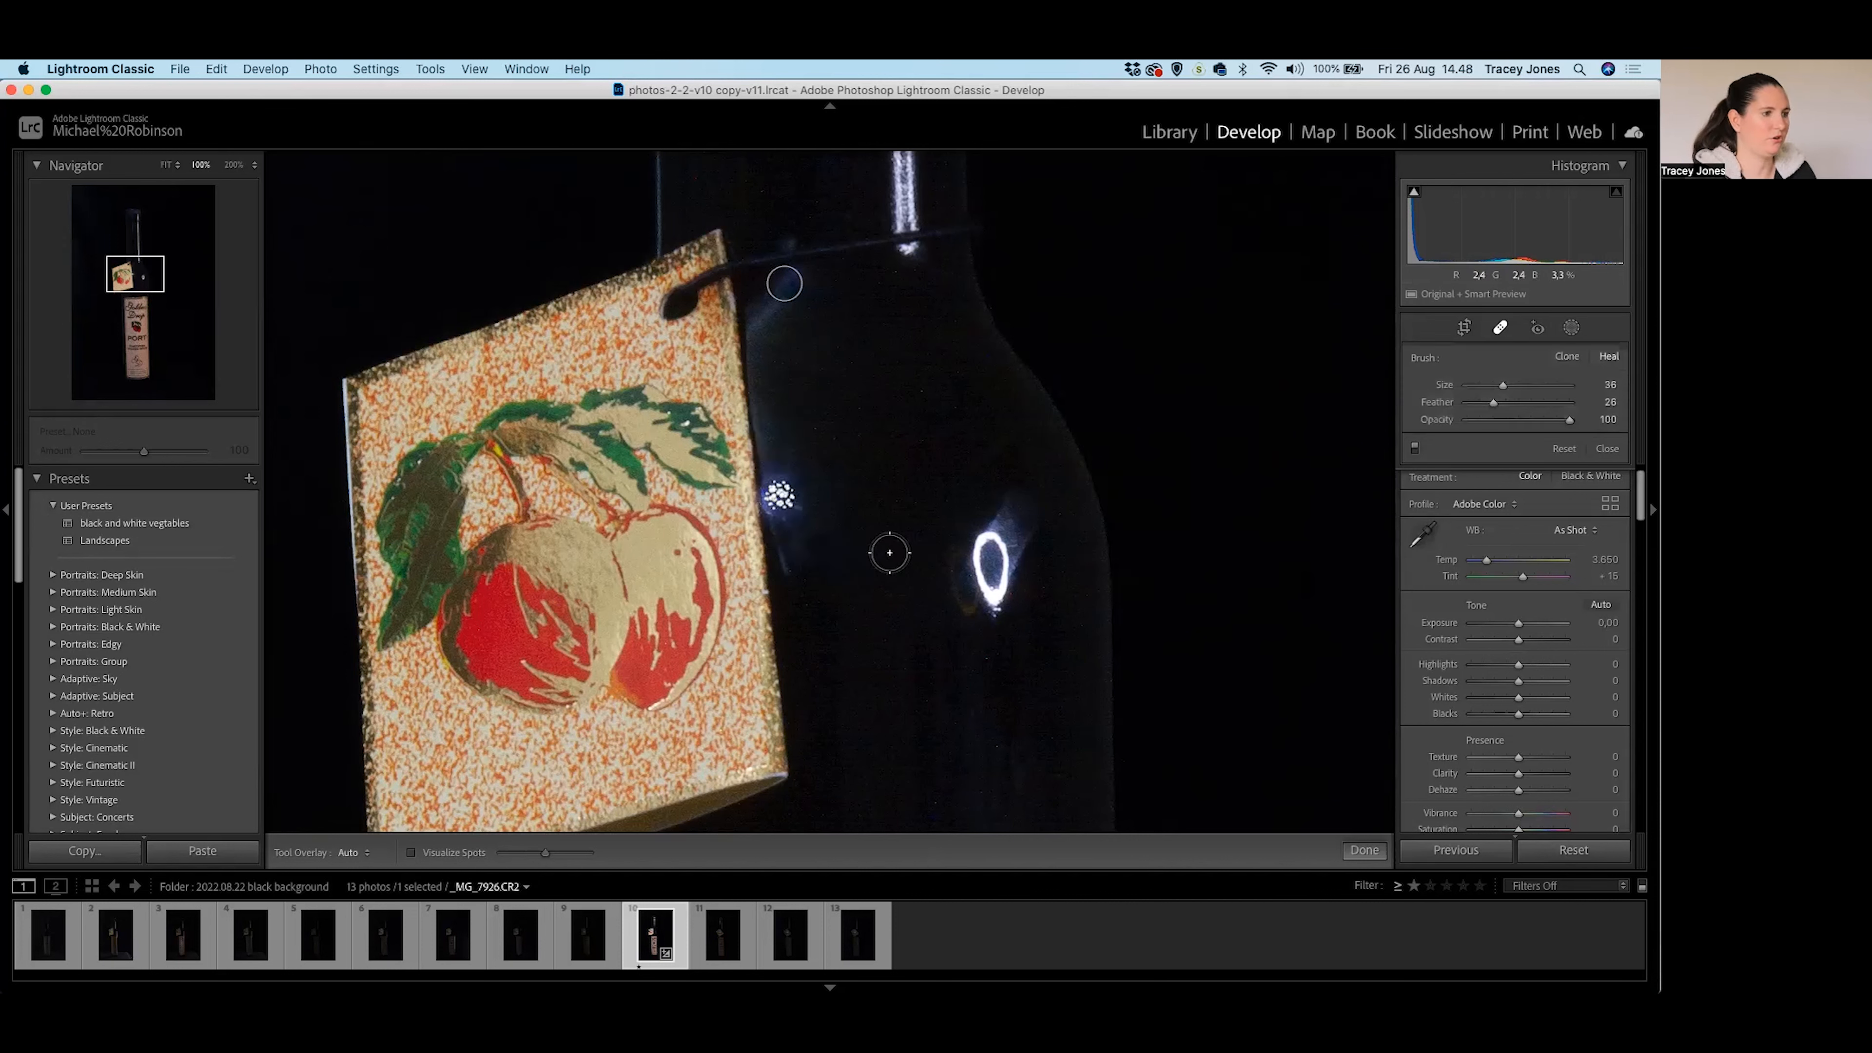
scroll(781, 487, down, 4)
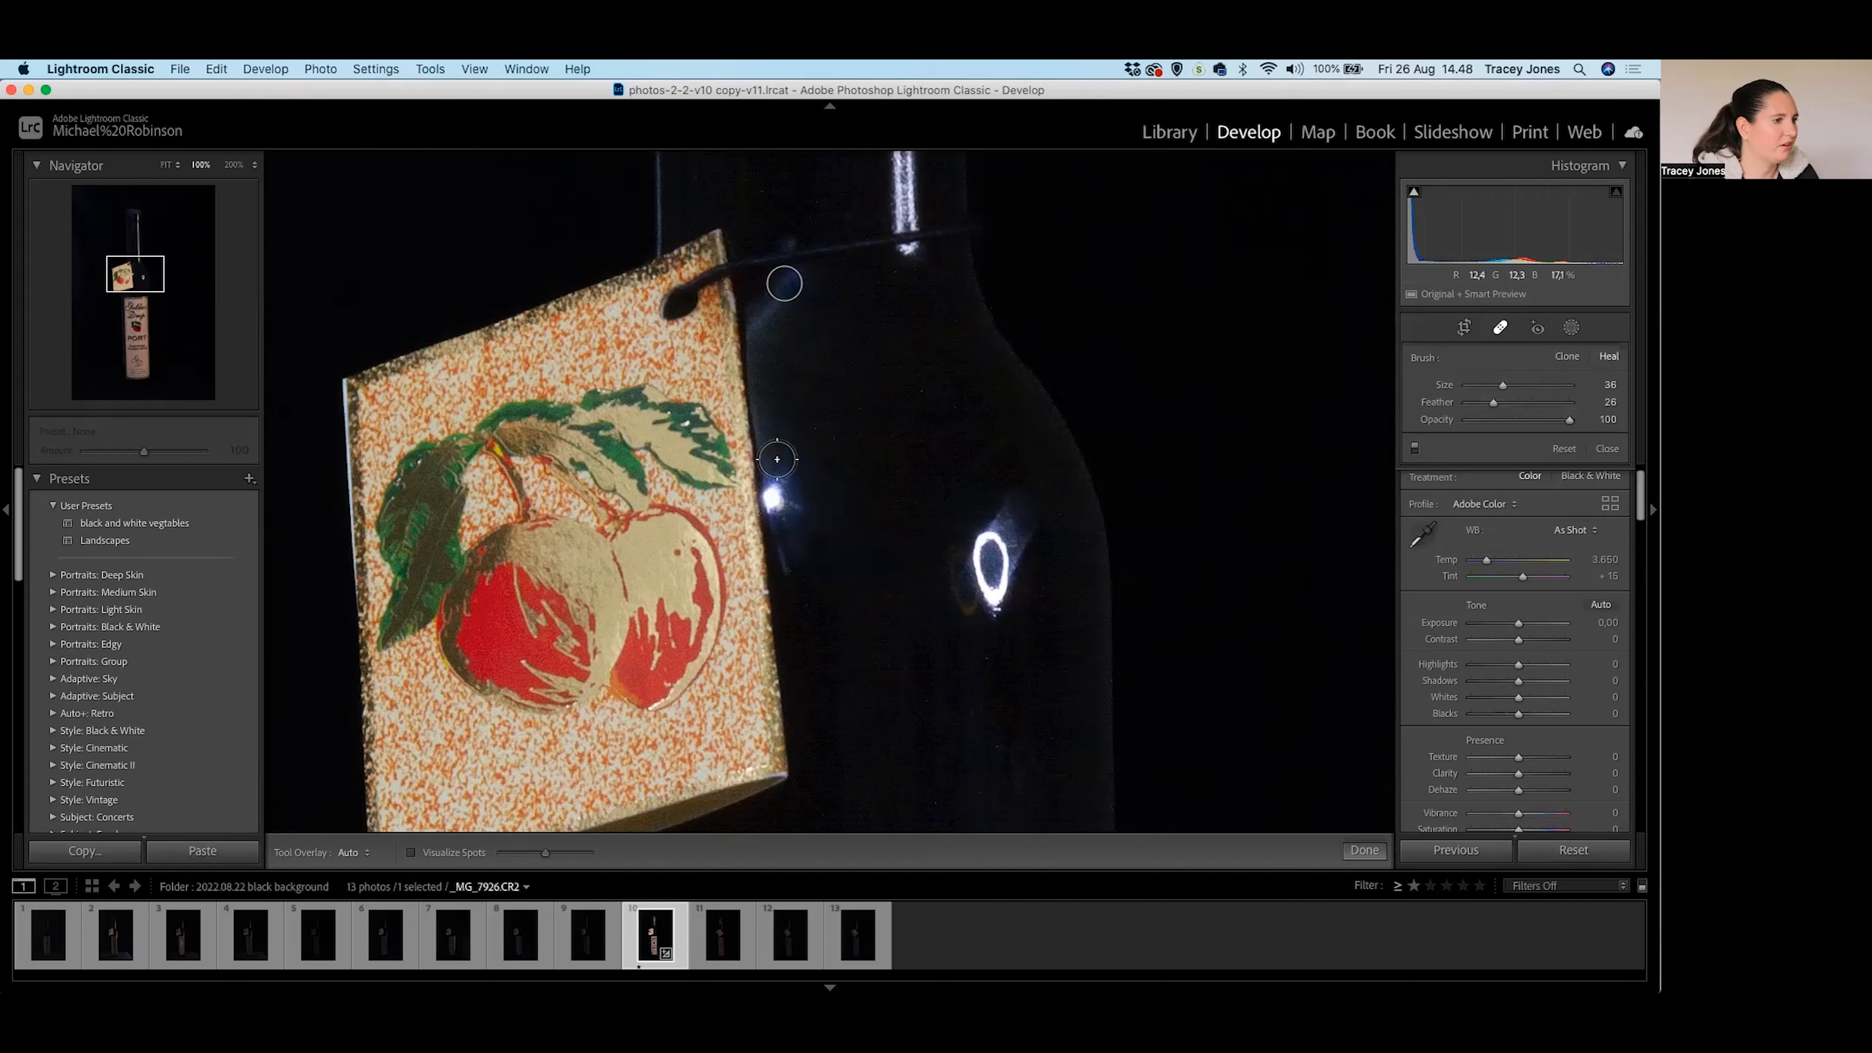
click(774, 460)
mouse_move(779, 500)
mouse_down()
mouse_move(784, 562)
mouse_move(792, 474)
mouse_up()
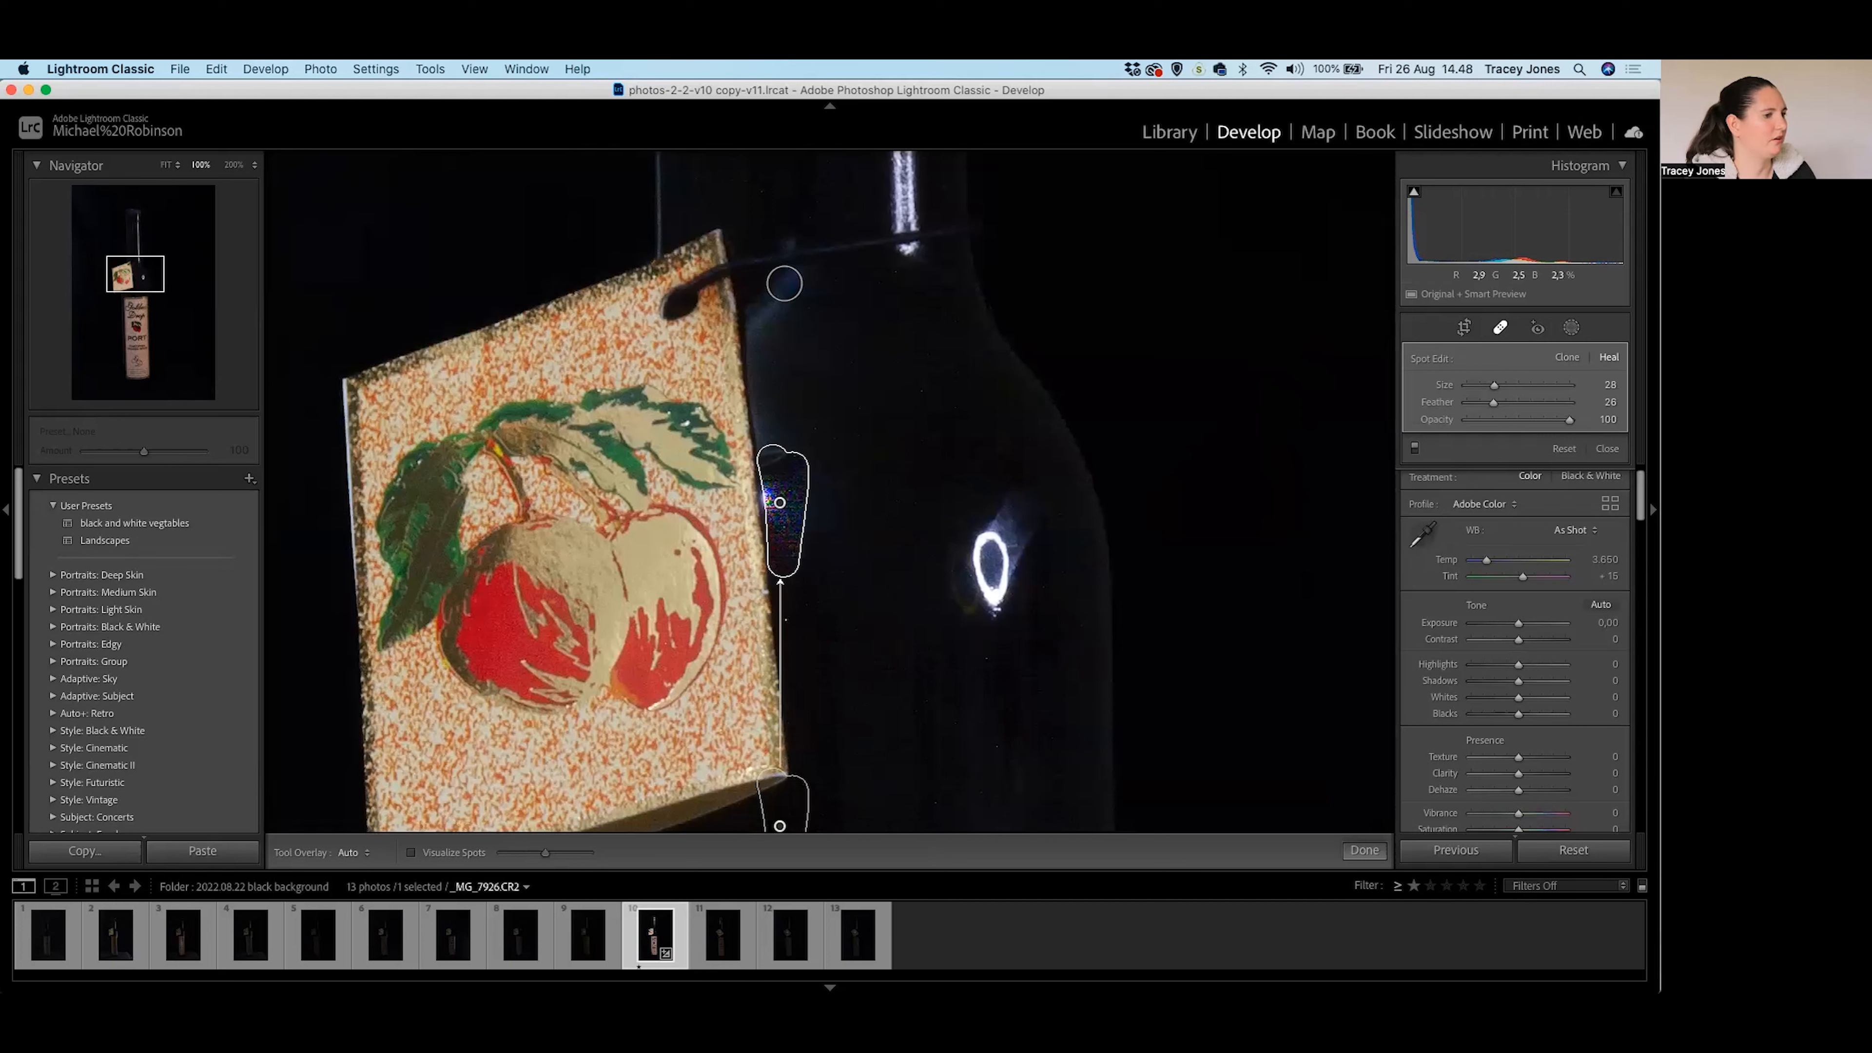
drag(794, 510, 775, 501)
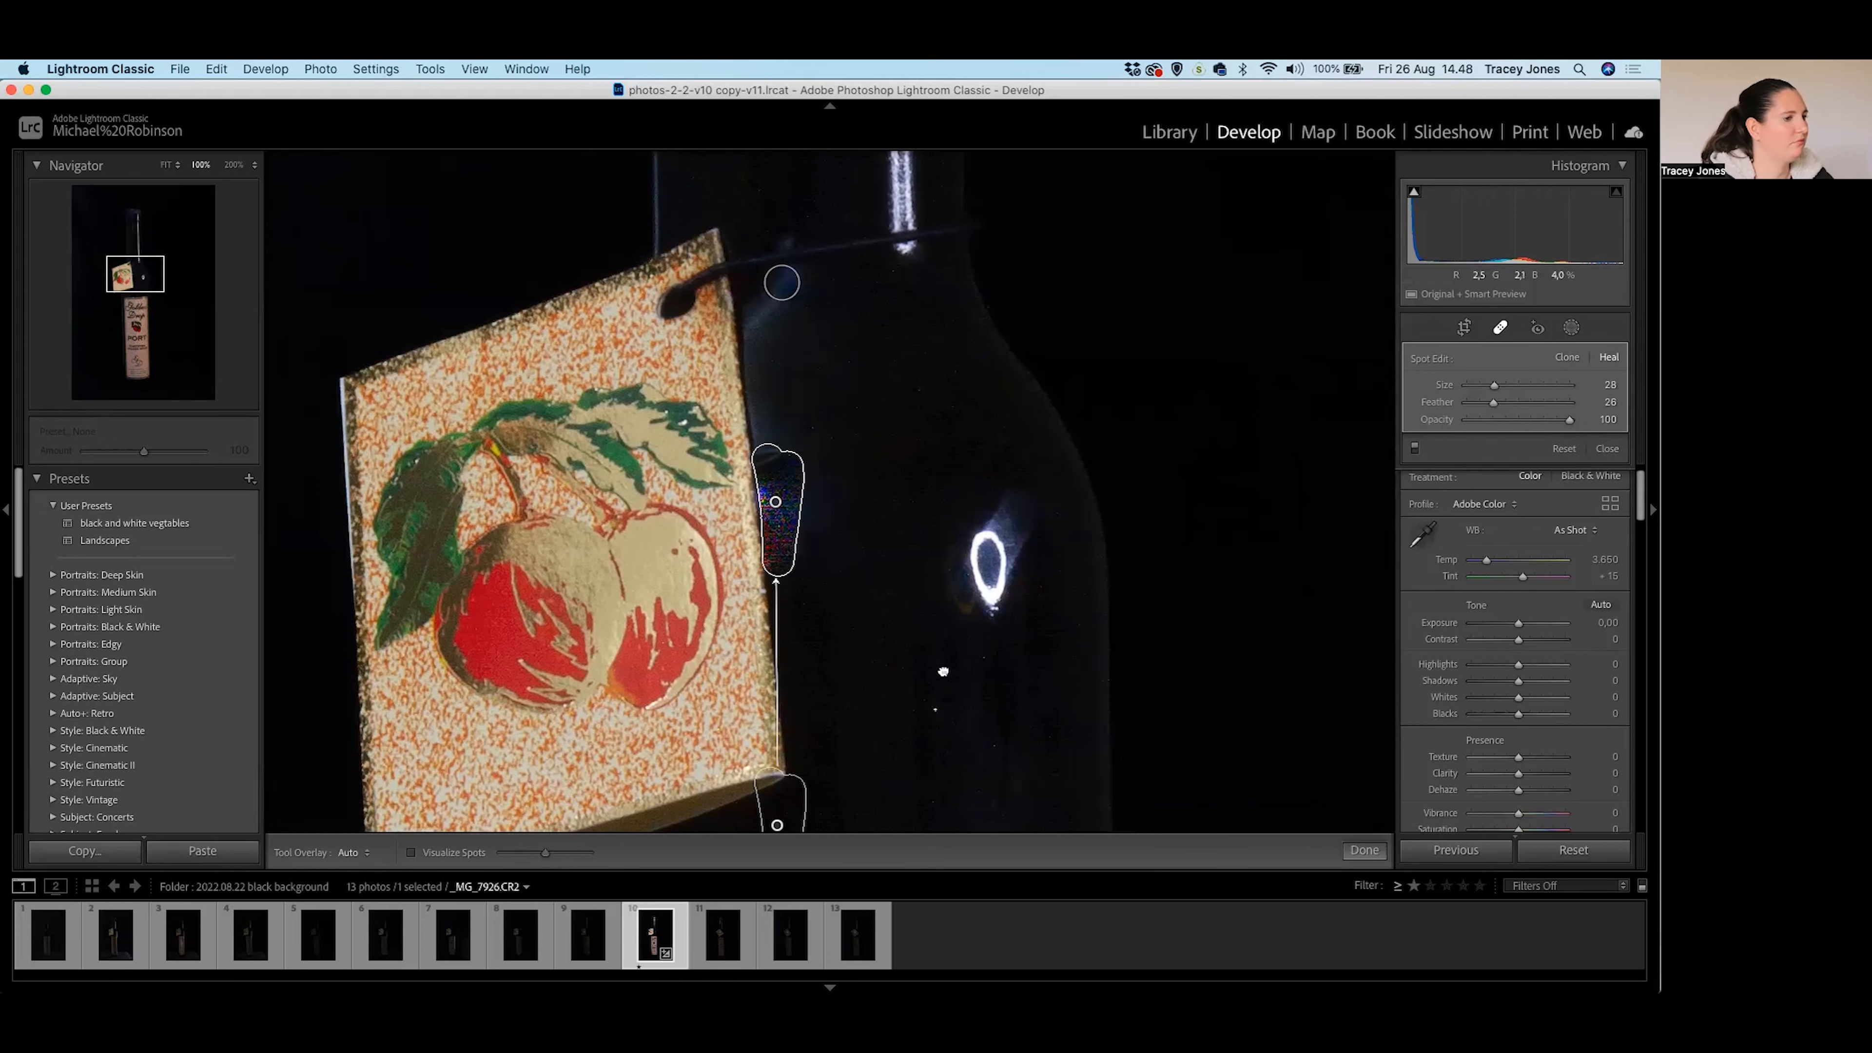
scroll(962, 589, down, 3)
mouse_move(799, 771)
mouse_down()
mouse_move(899, 627)
mouse_move(876, 514)
mouse_move(864, 546)
mouse_move(903, 376)
mouse_move(817, 256)
mouse_up()
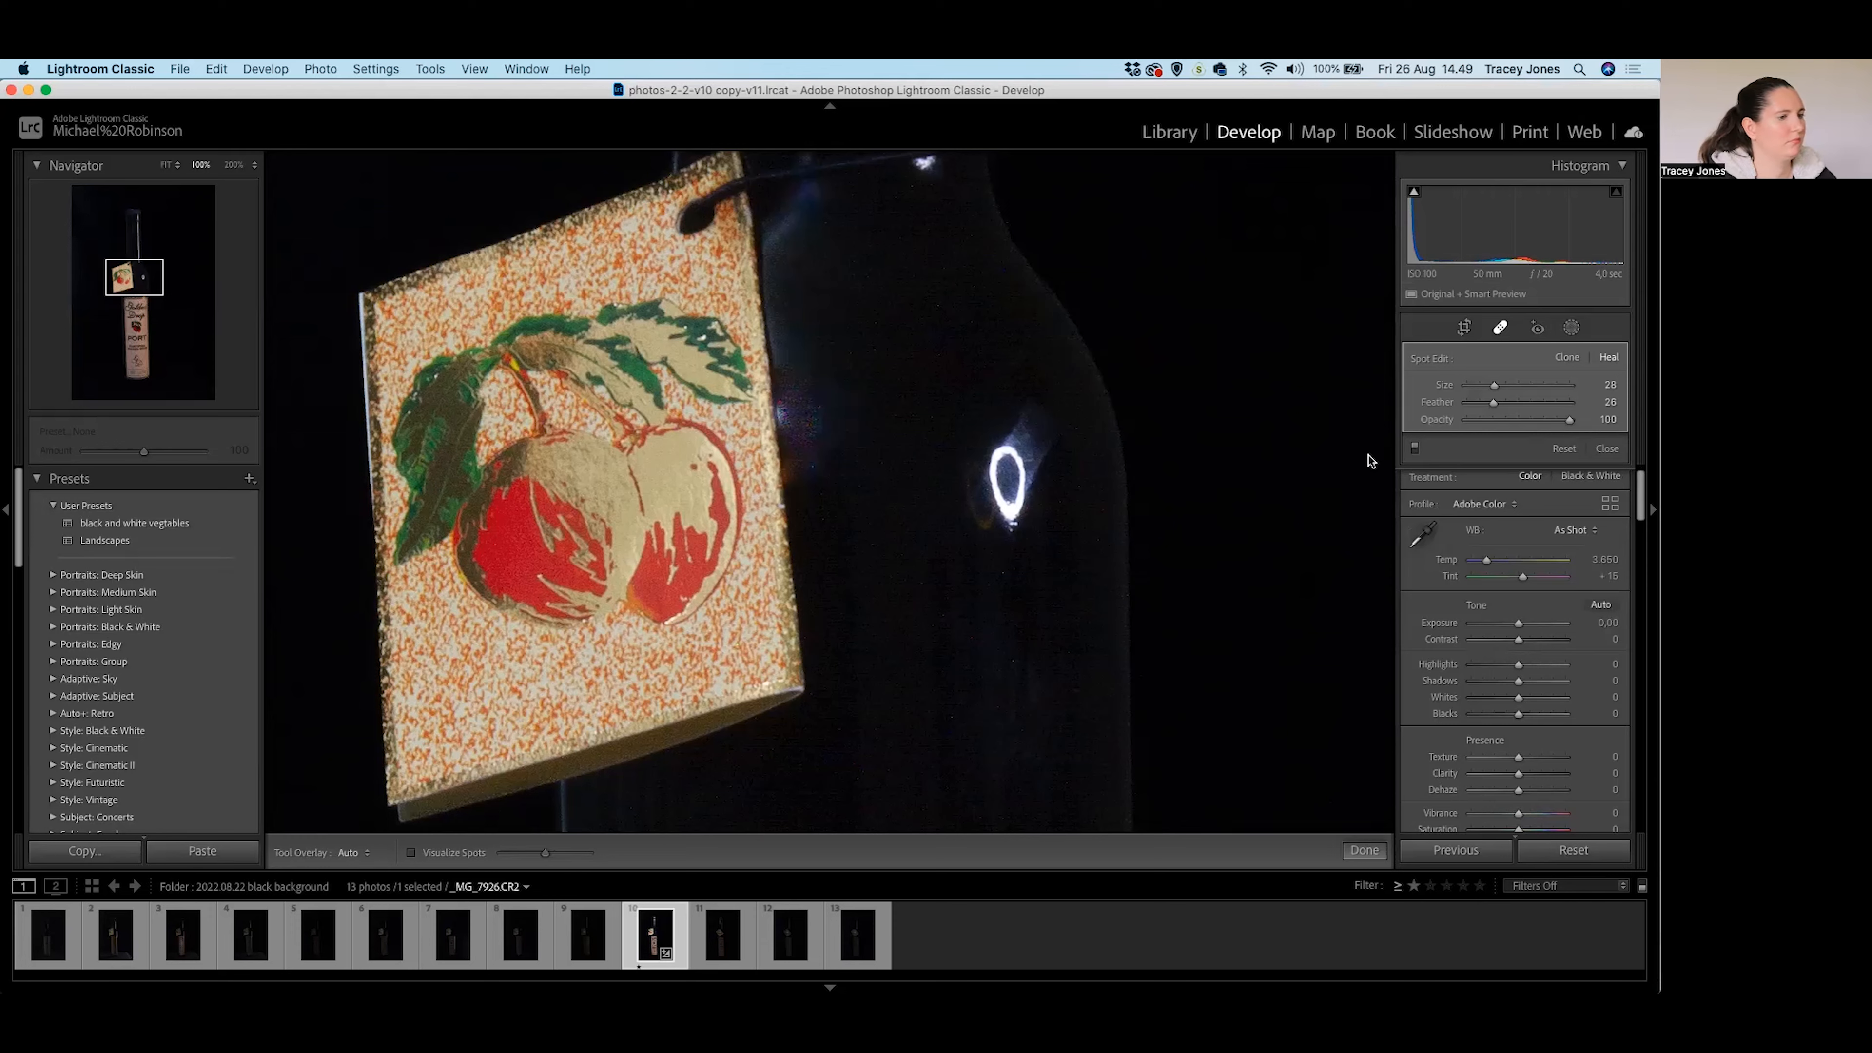
key(z)
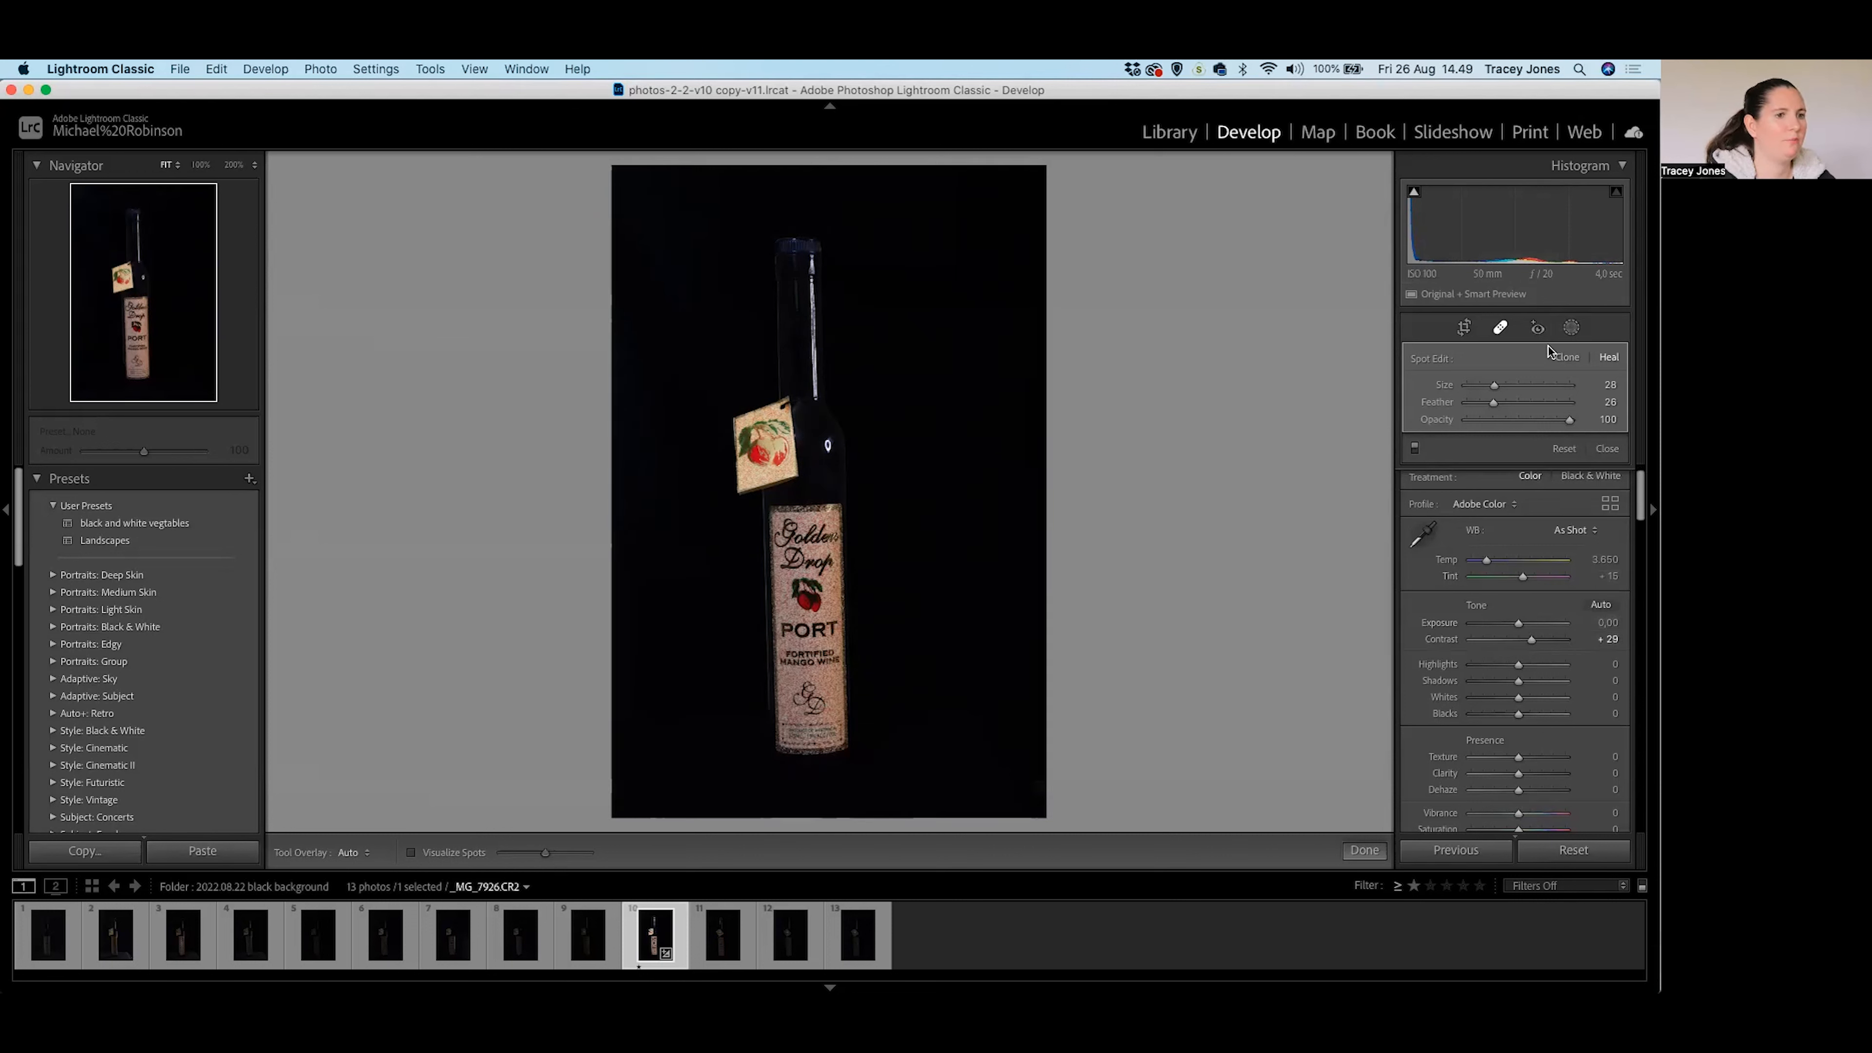
Set Dehaze to +33, check the fruit tag at 100%, then zoom back out to the whole bottle.
scroll(1518, 694, down, 2)
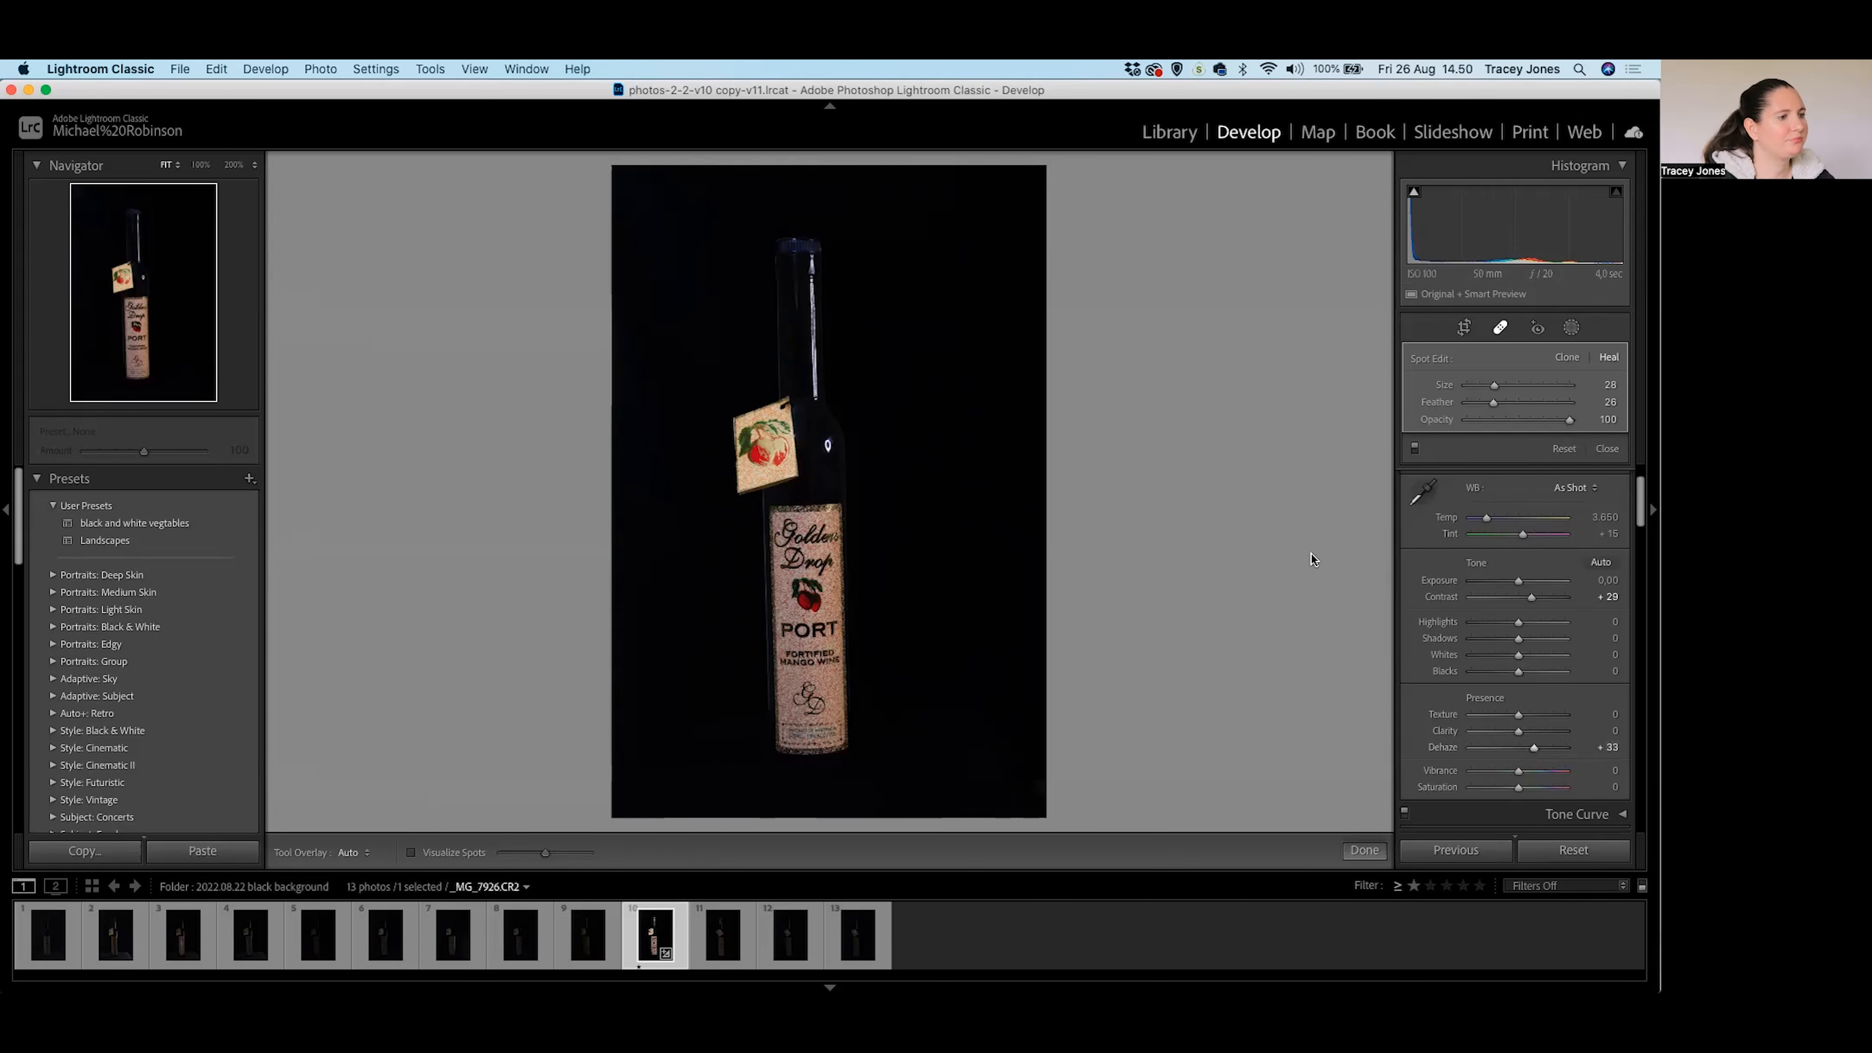
click(763, 441)
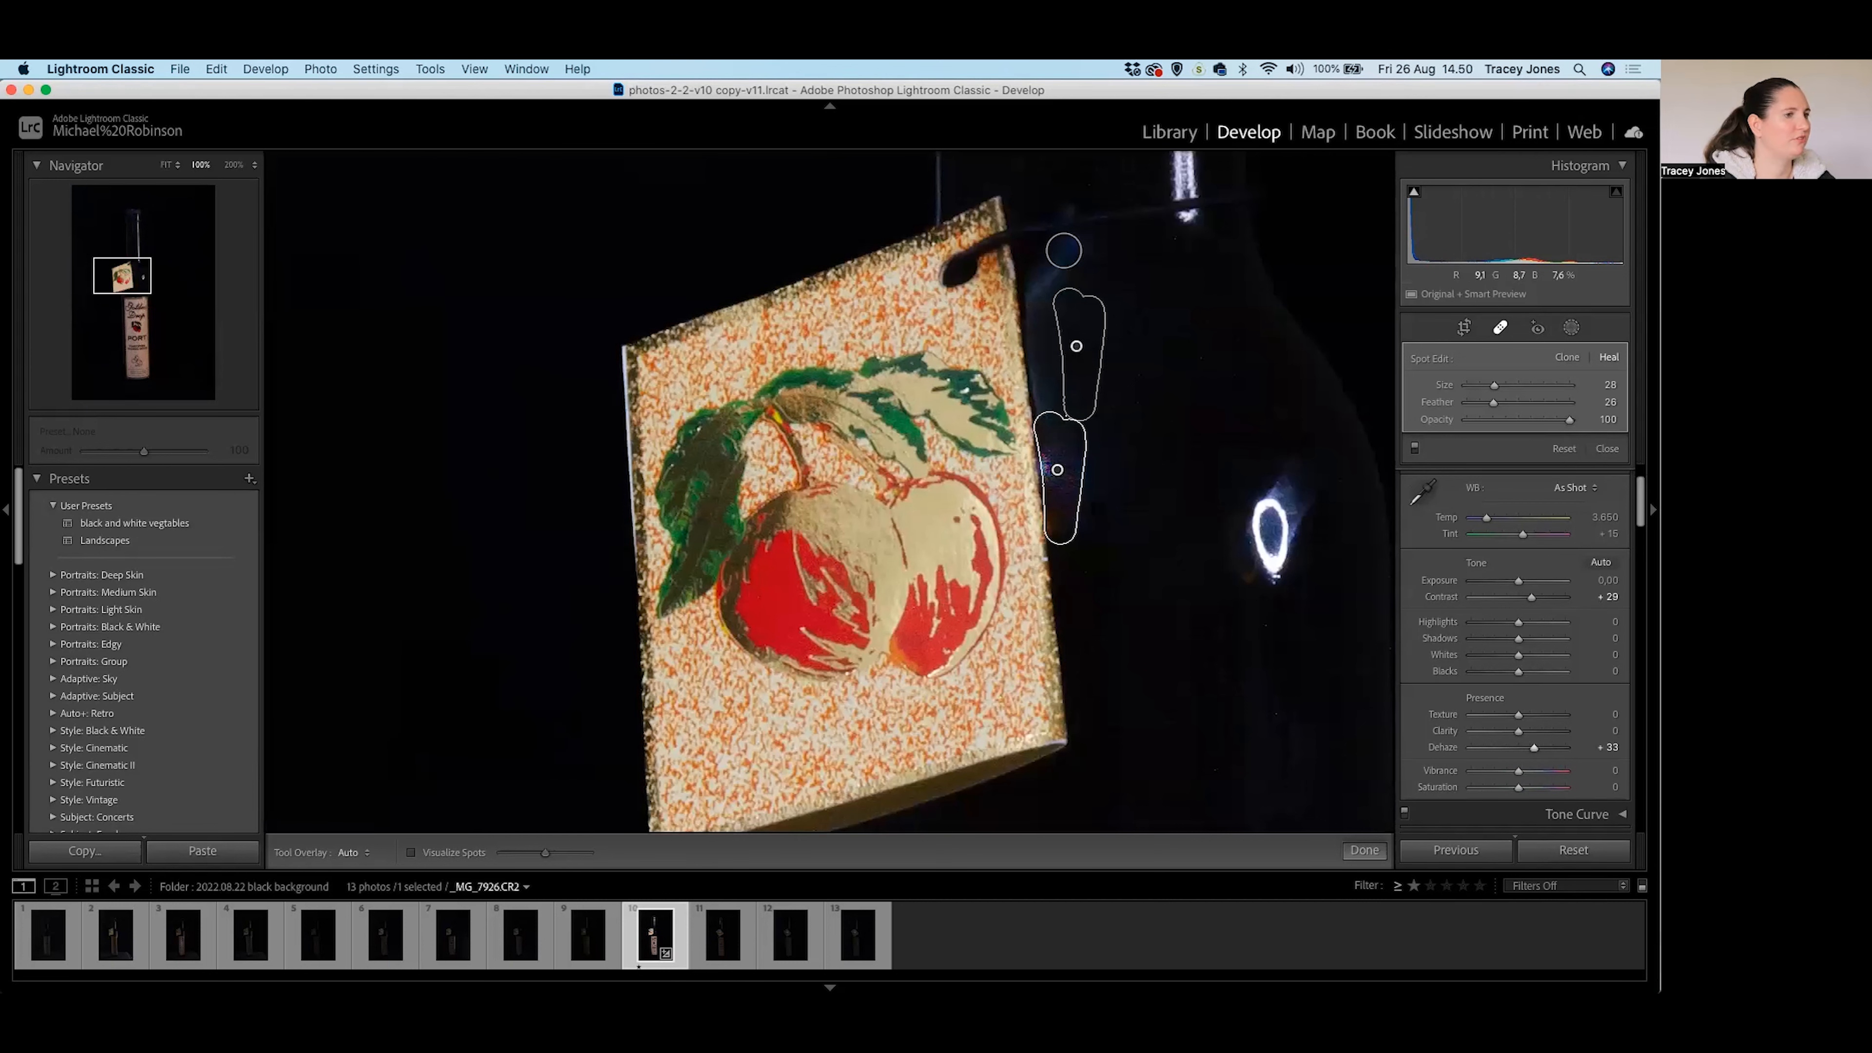
click(1182, 615)
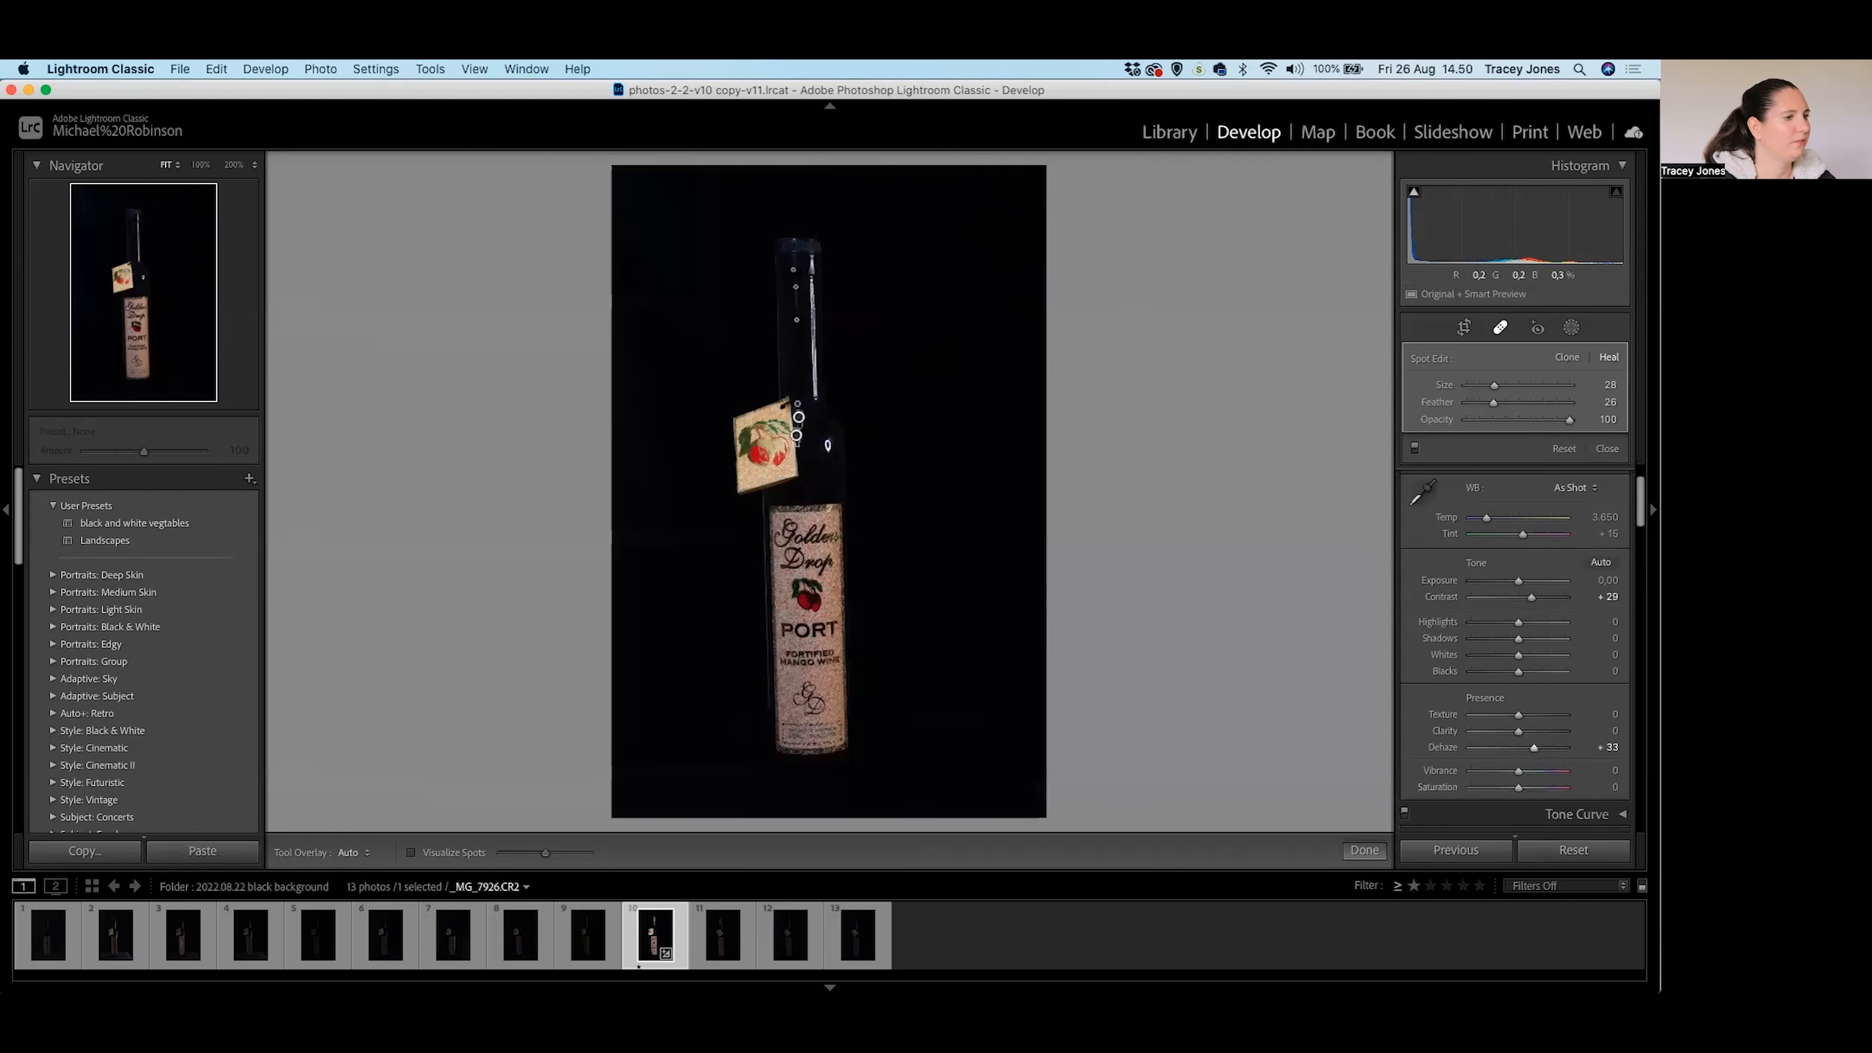
click(1571, 326)
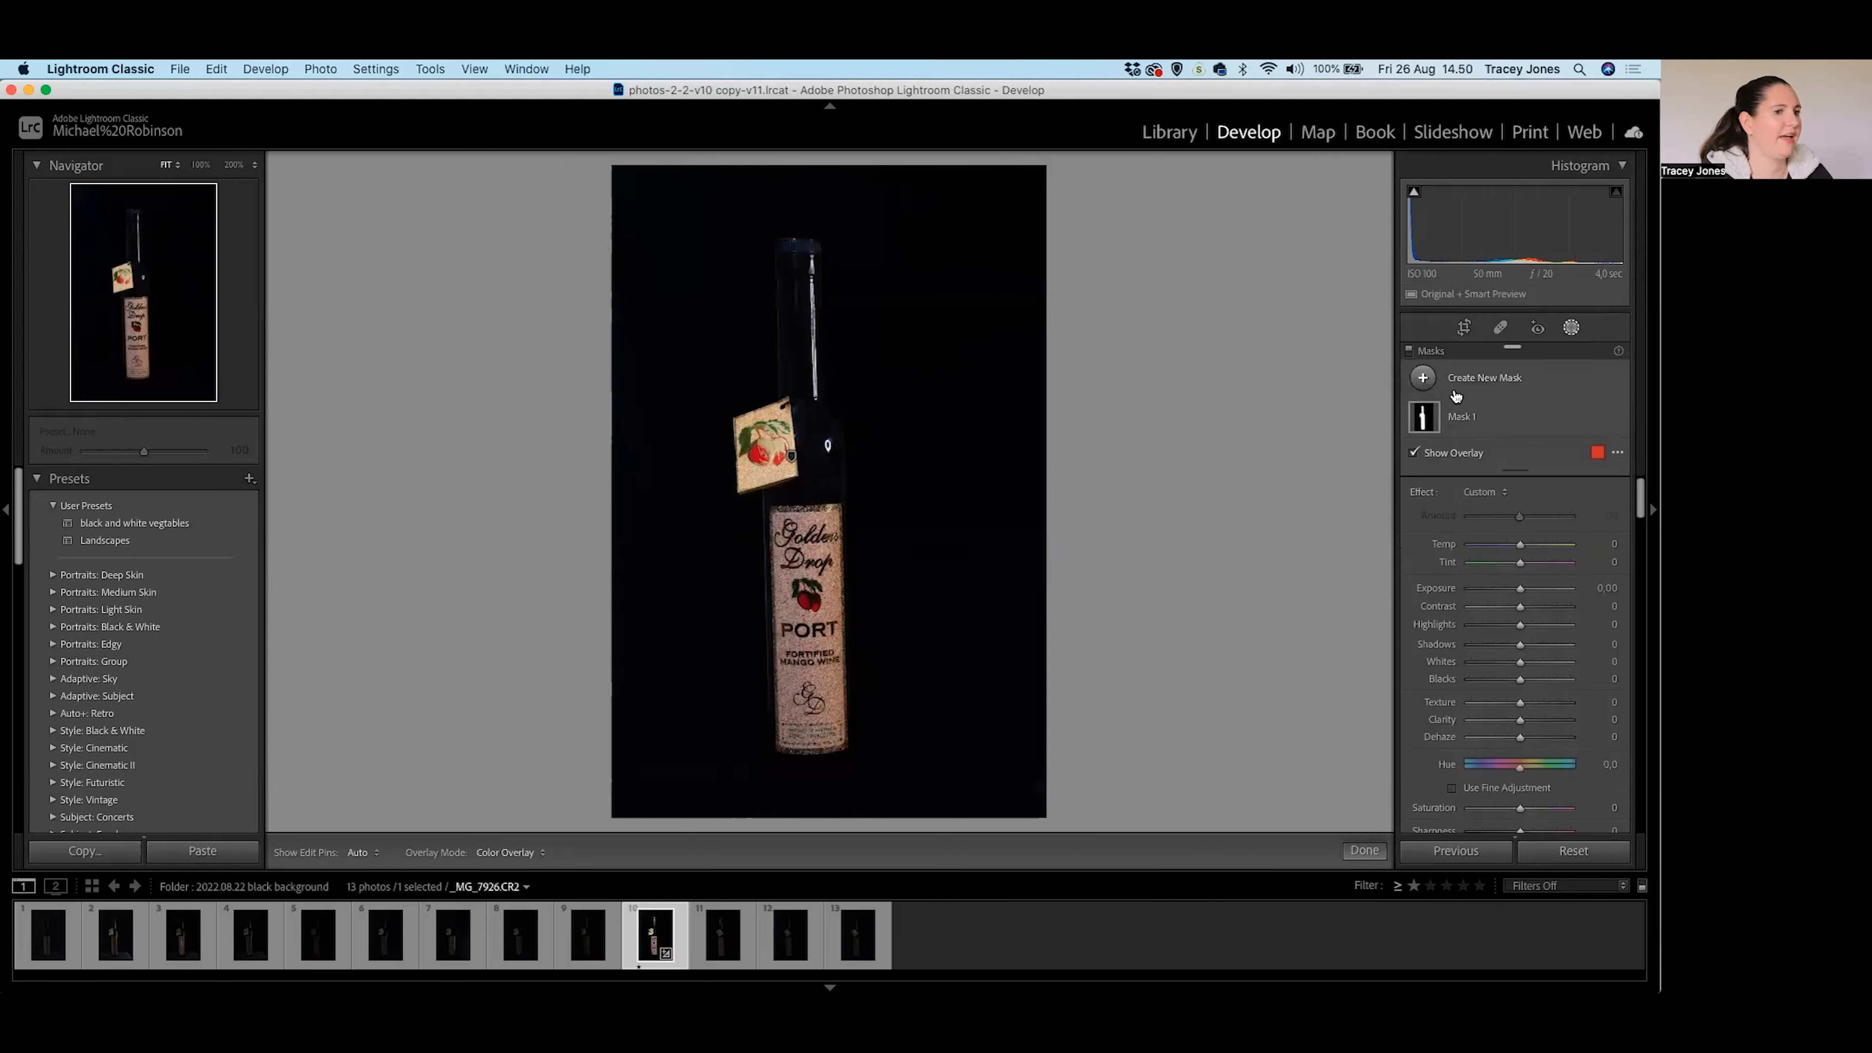
Add a brush mask, Mask 2, and paint over the whole cherry tag with an enlarged brush.
click(1423, 377)
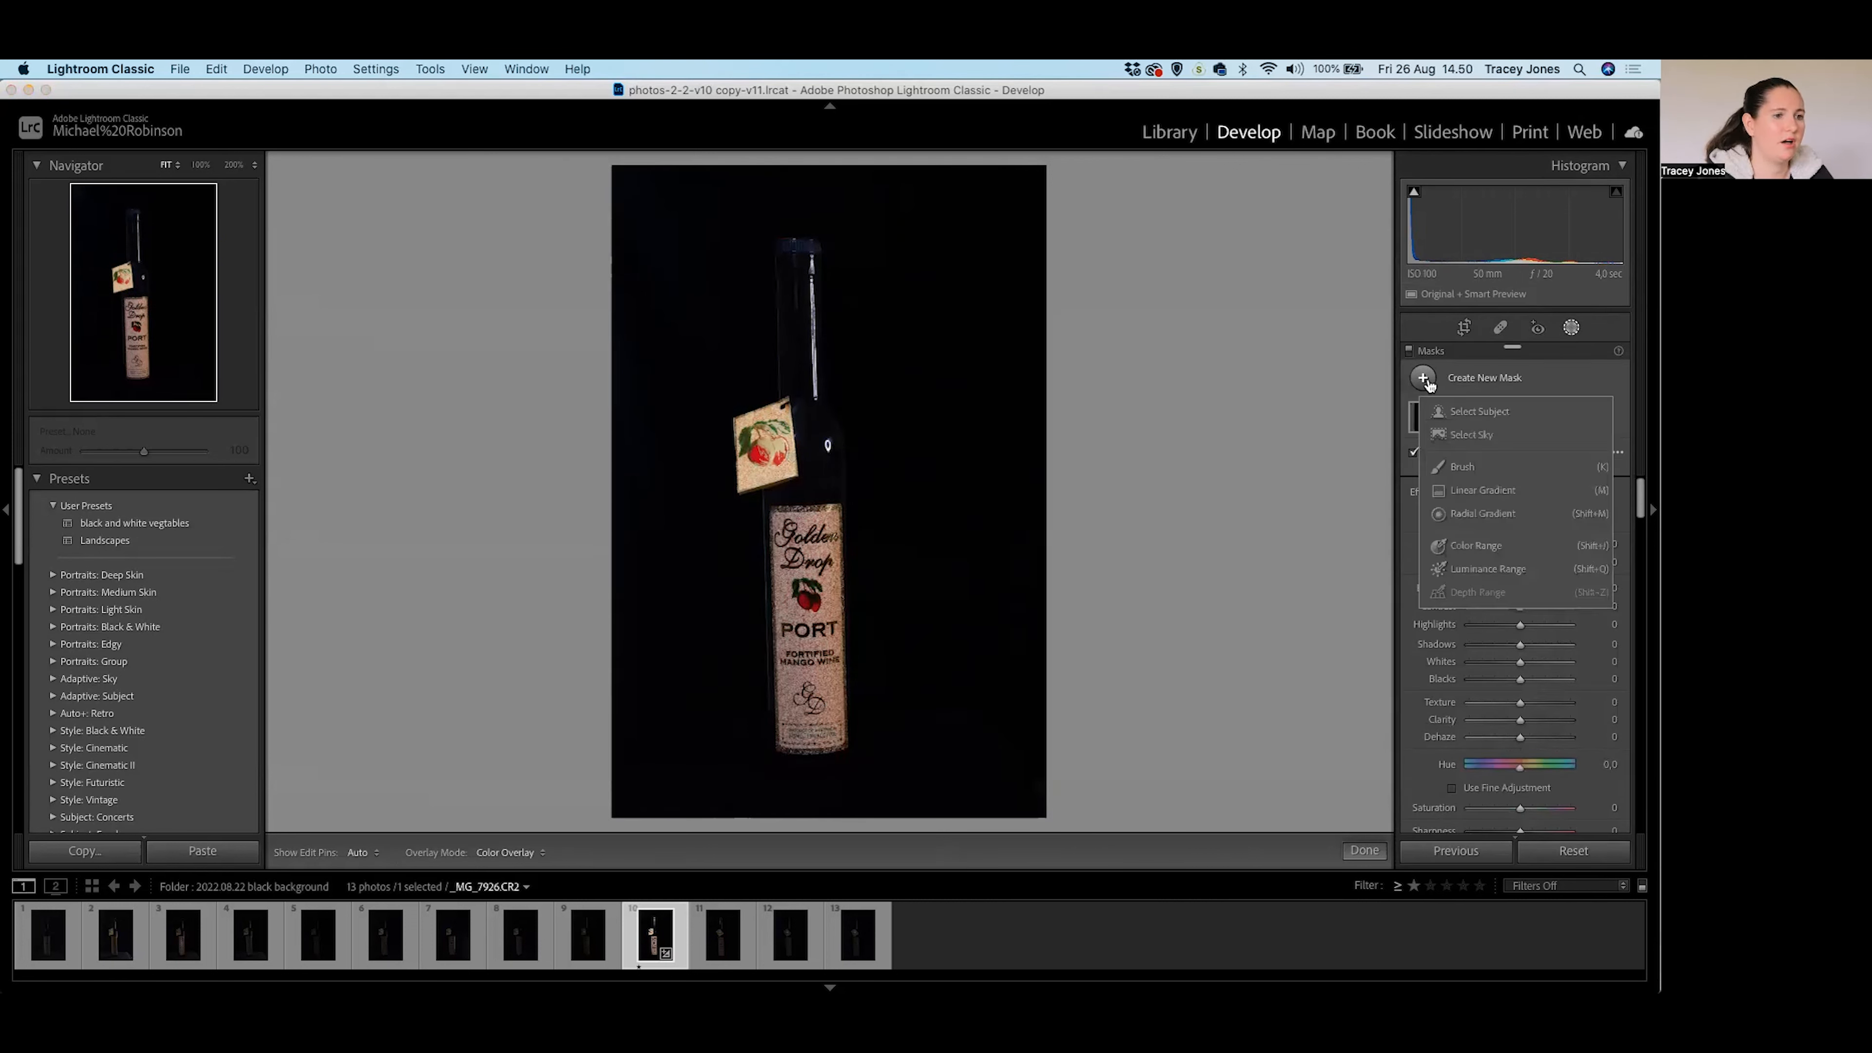
click(1461, 467)
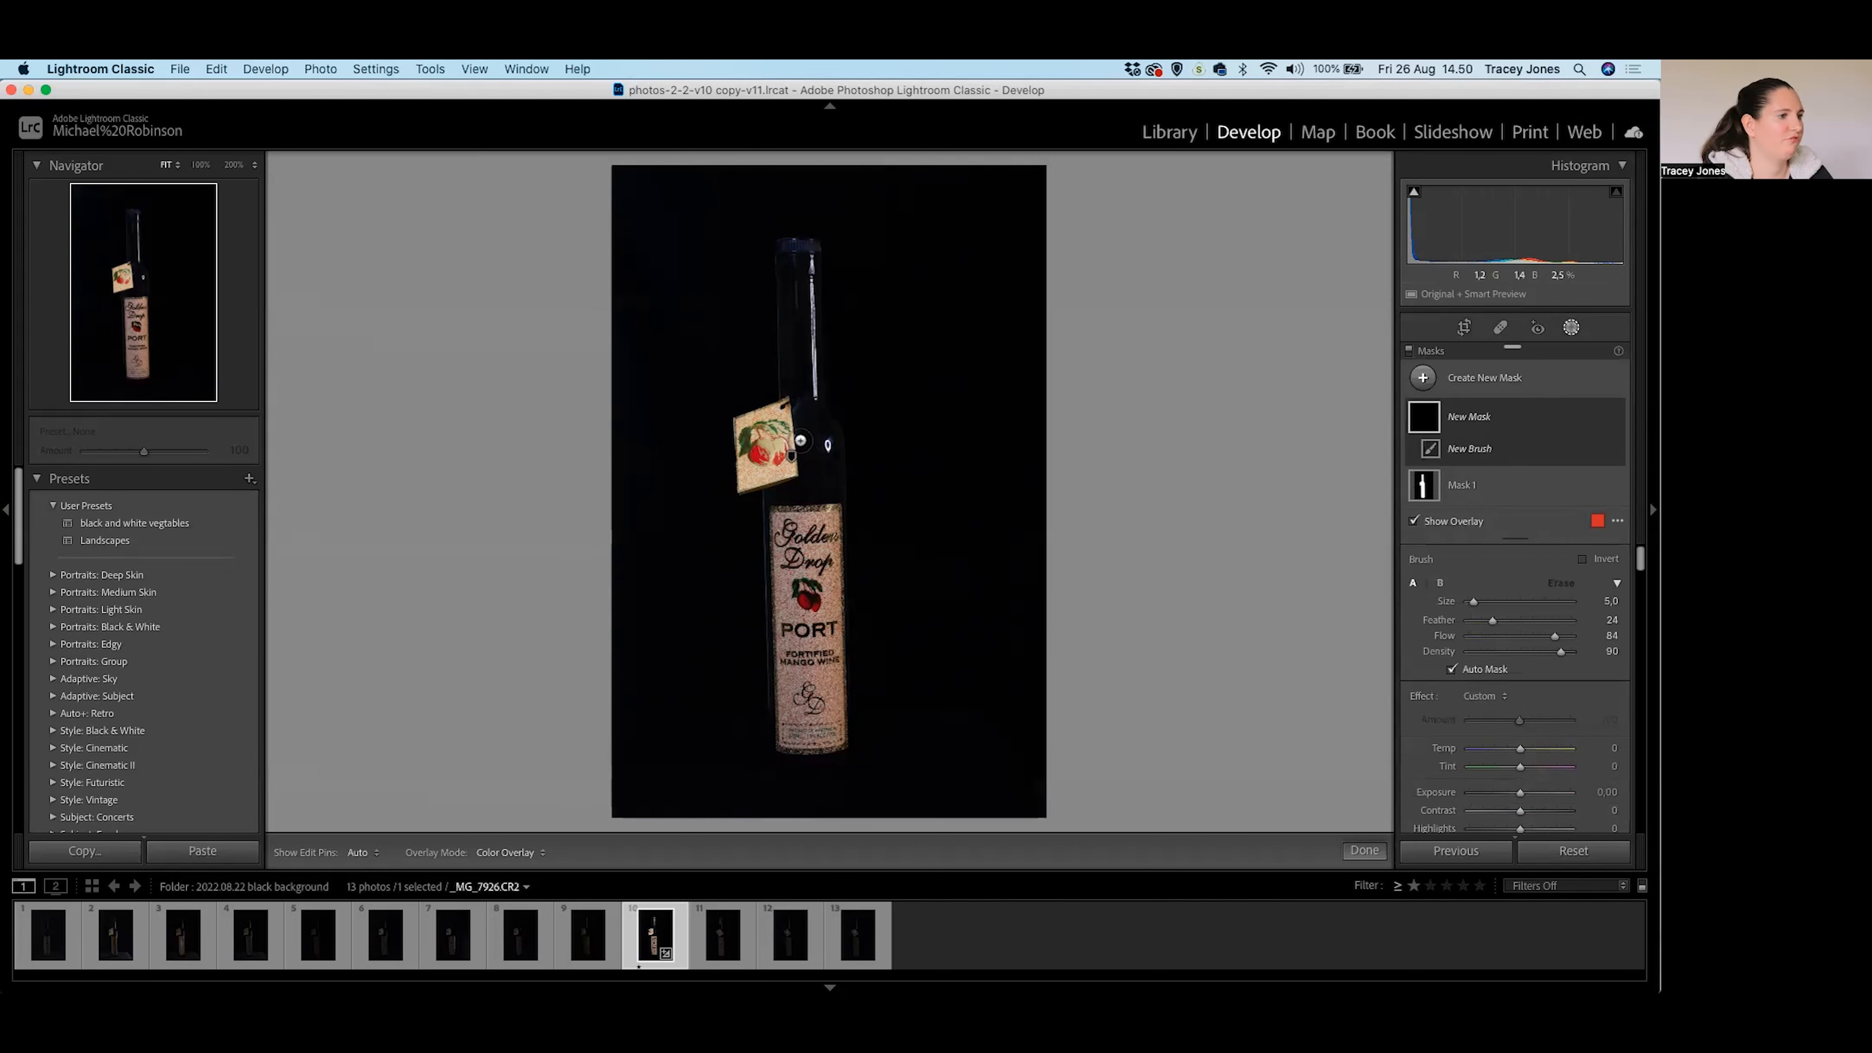
key(z)
scroll(1042, 357, up, 4)
mouse_move(1042, 357)
mouse_down()
mouse_move(1047, 309)
mouse_move(825, 390)
mouse_move(759, 424)
mouse_move(767, 472)
mouse_move(1057, 472)
mouse_move(1083, 361)
mouse_move(1116, 781)
mouse_move(1087, 509)
mouse_up()
scroll(1088, 553, down, 5)
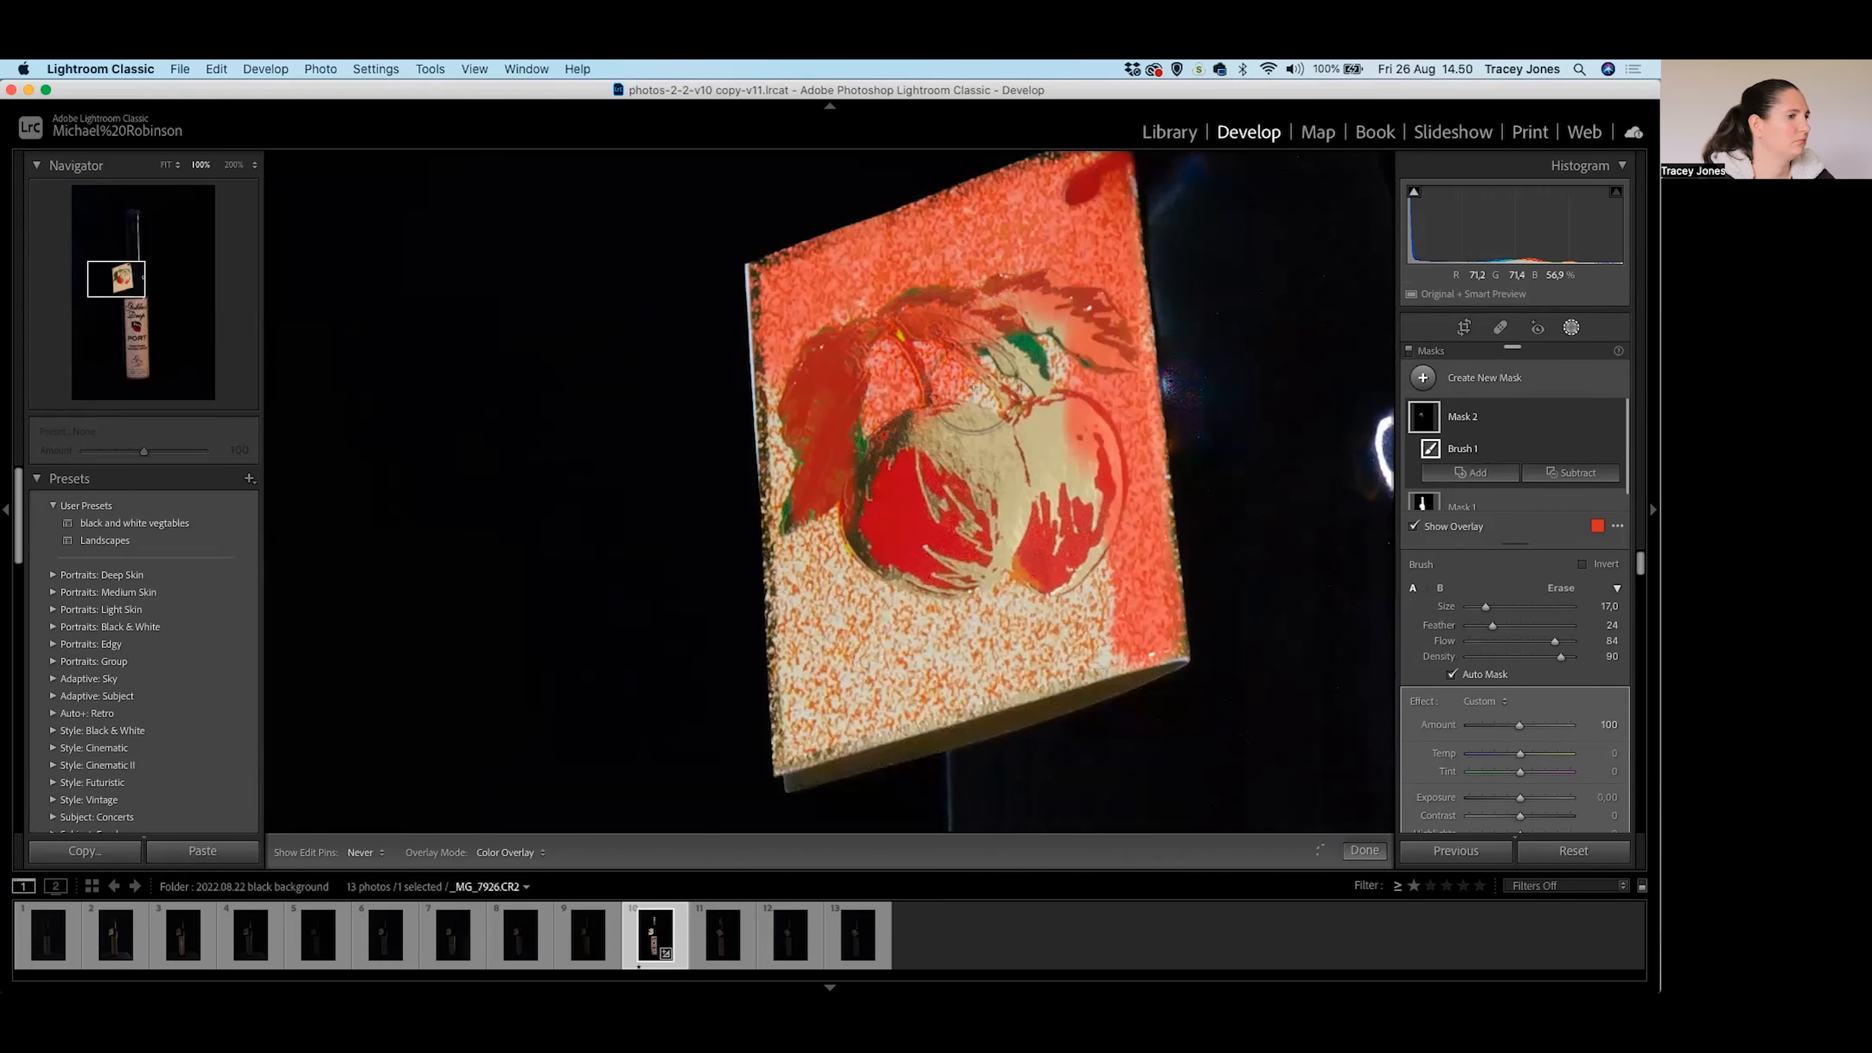
mouse_move(1087, 610)
mouse_down()
mouse_move(1056, 651)
mouse_move(828, 719)
mouse_move(810, 584)
mouse_move(956, 513)
mouse_move(901, 522)
mouse_move(1039, 581)
mouse_move(1088, 487)
mouse_move(924, 328)
mouse_move(843, 318)
mouse_move(998, 288)
mouse_move(976, 244)
mouse_move(1103, 265)
mouse_move(1115, 626)
mouse_move(810, 708)
mouse_up()
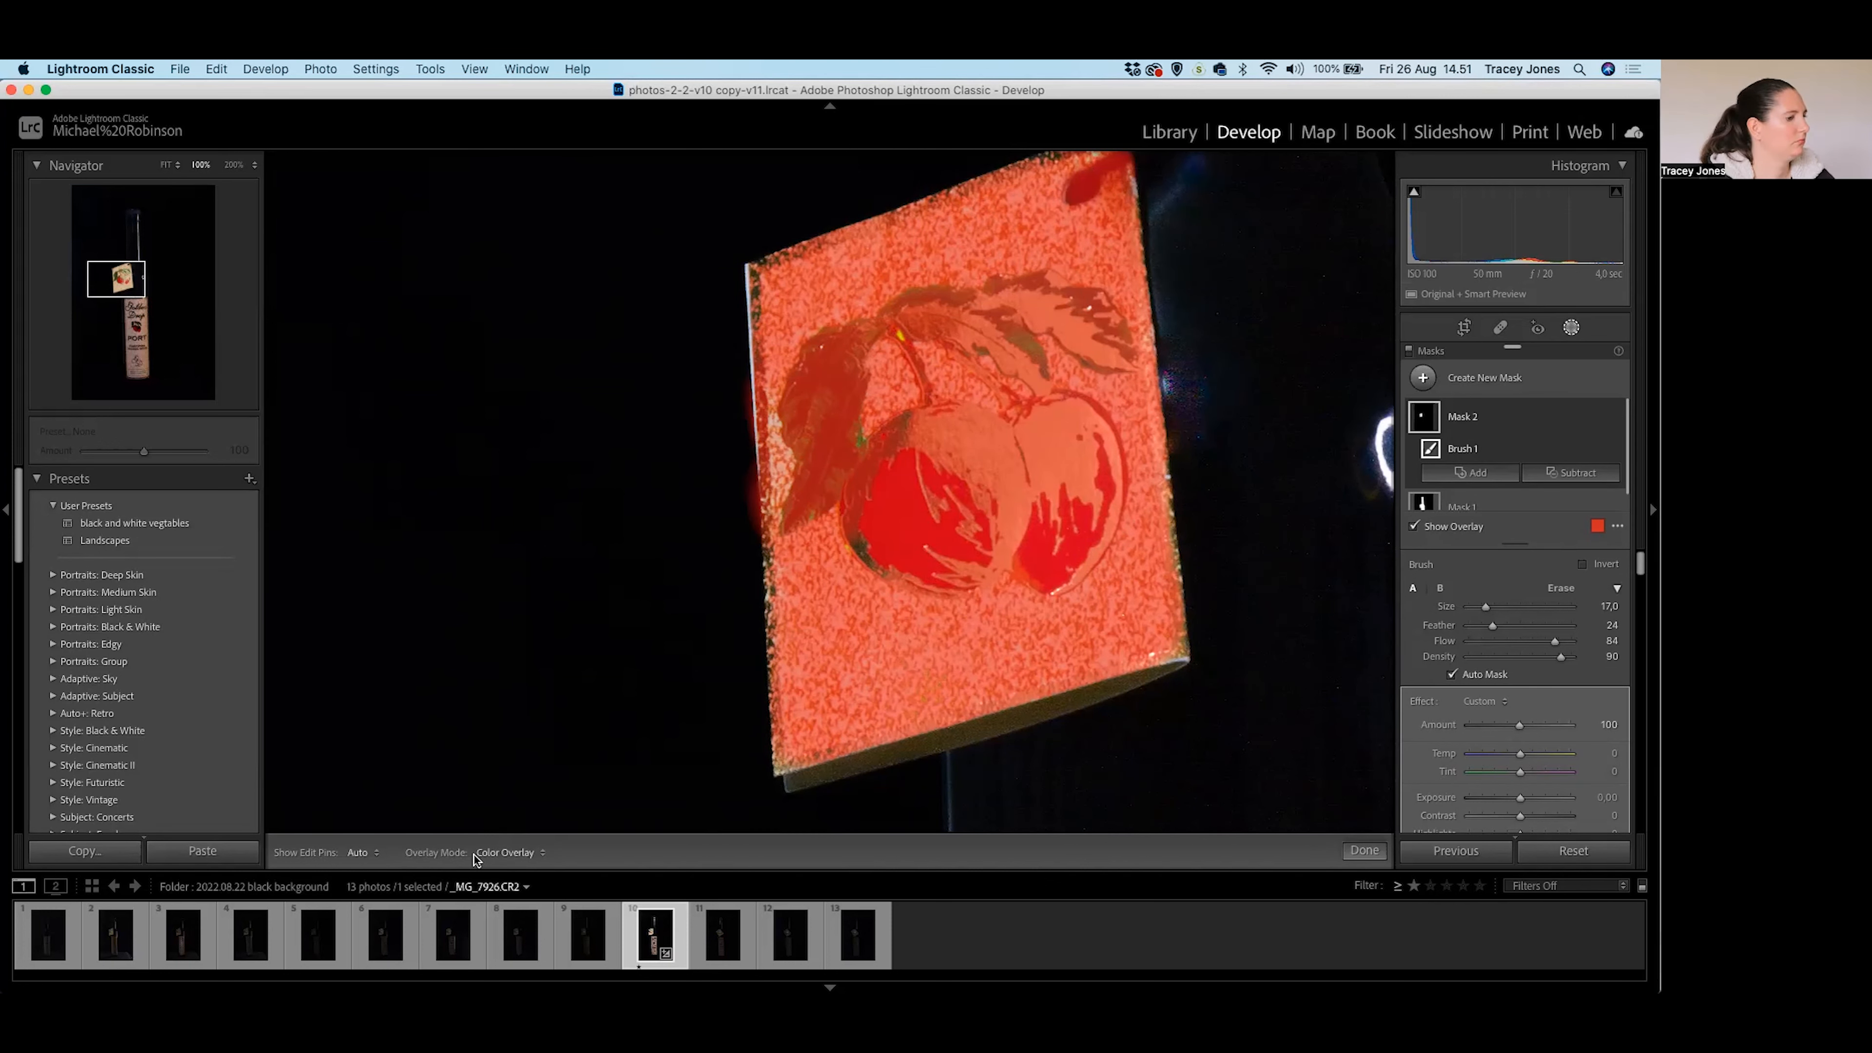
scroll(1545, 695, down, 3)
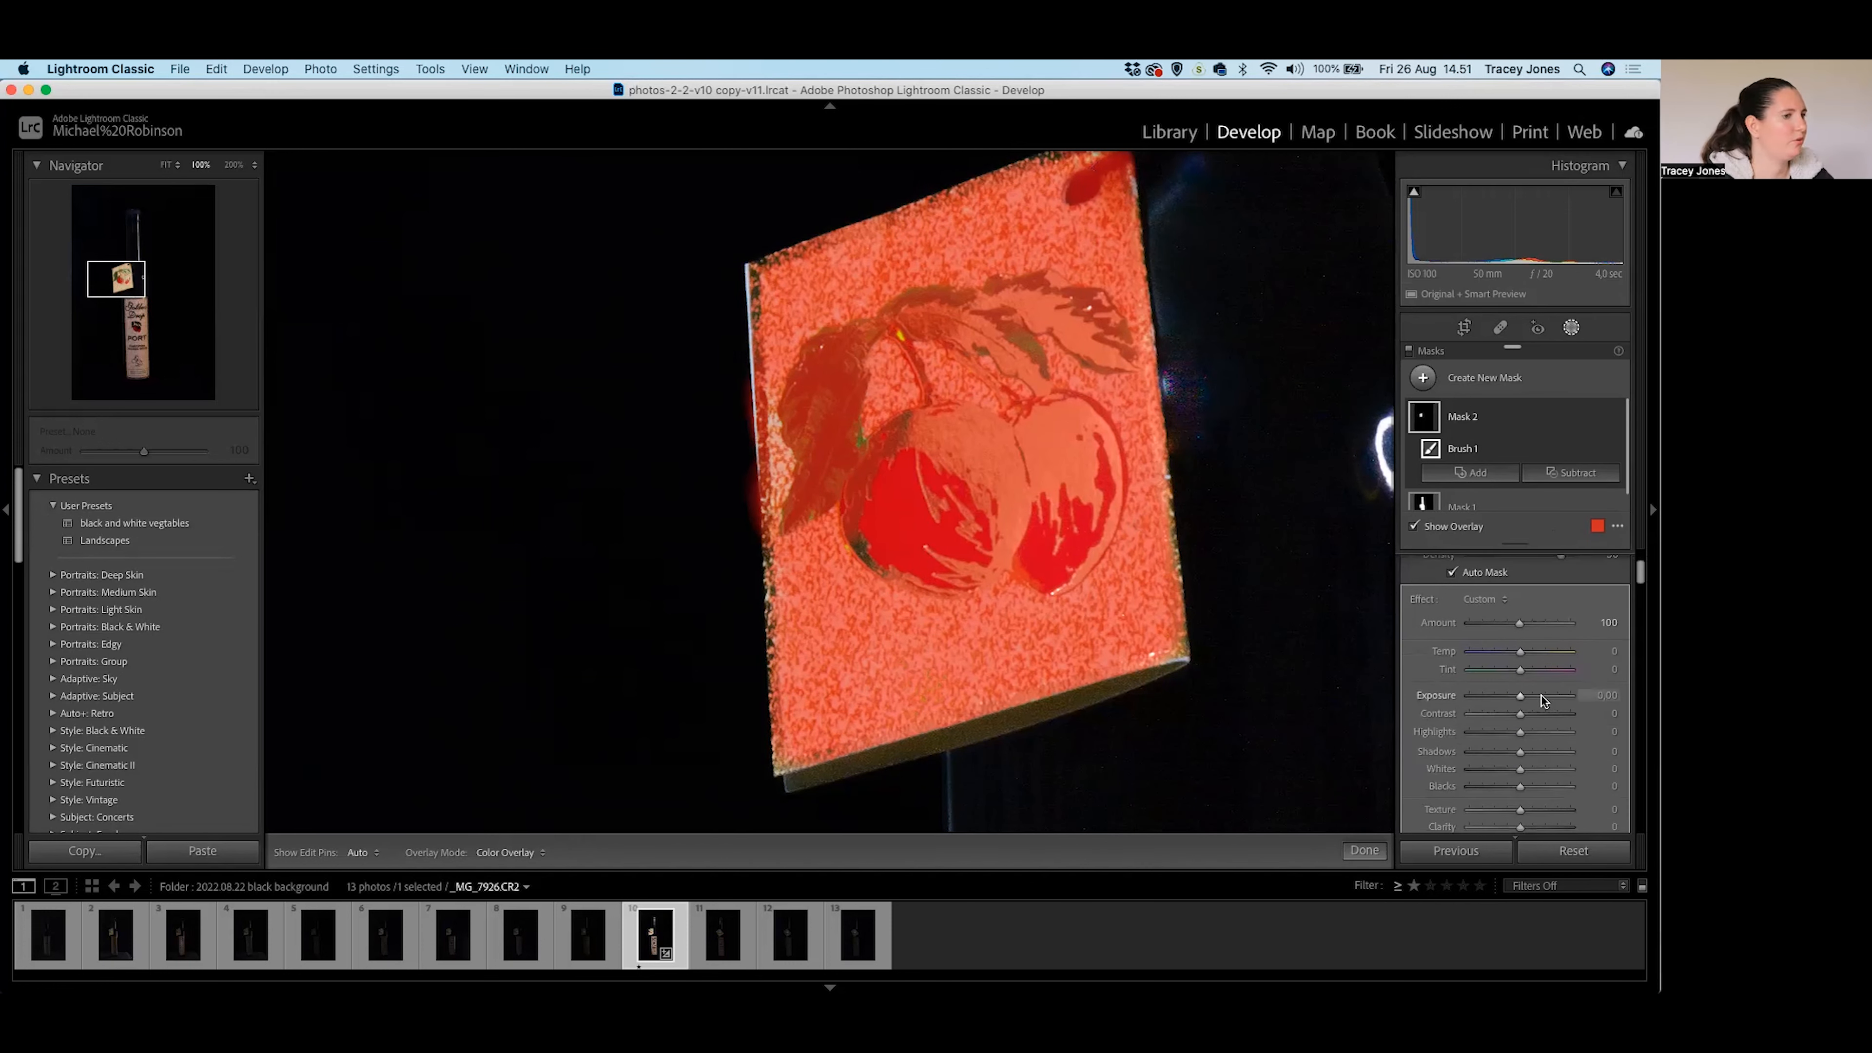
Give the tag mask Exposure -0.63, Contrast +19 and Highlights -17, then zoom out.
drag(1518, 697, 1513, 699)
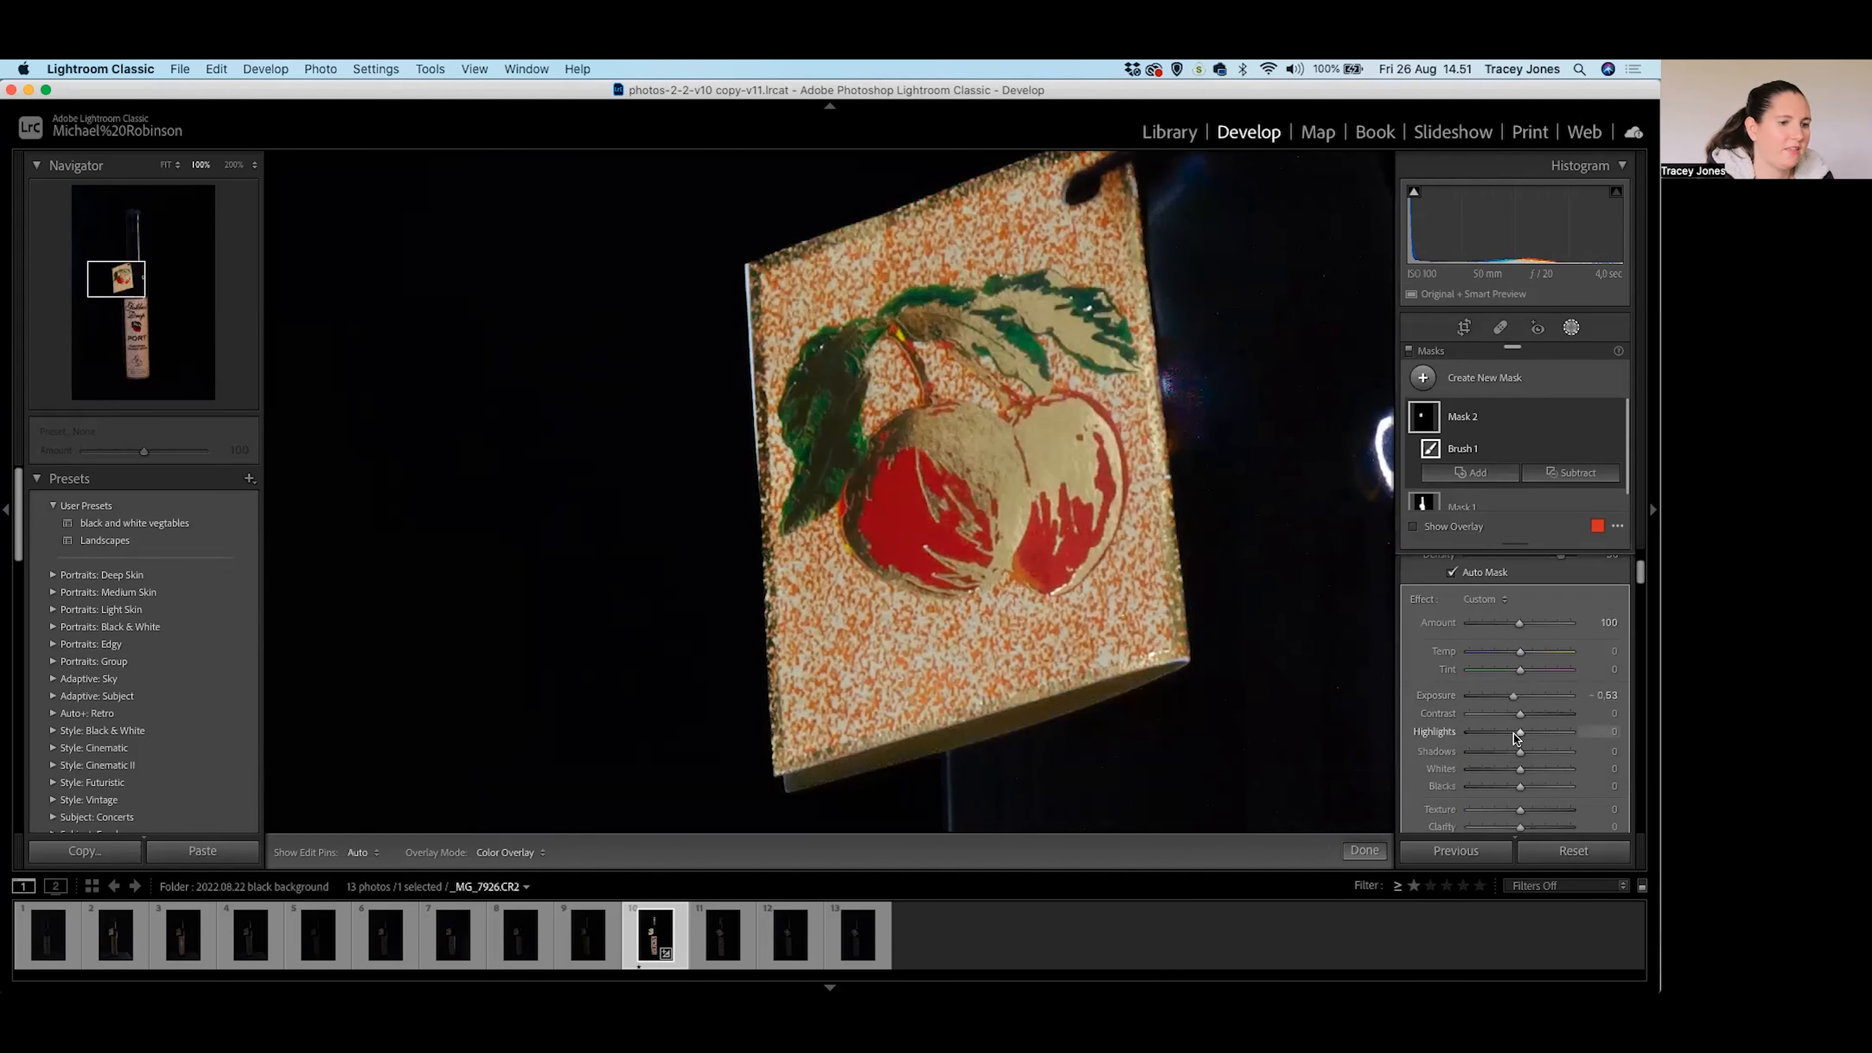
drag(1525, 726, 1514, 733)
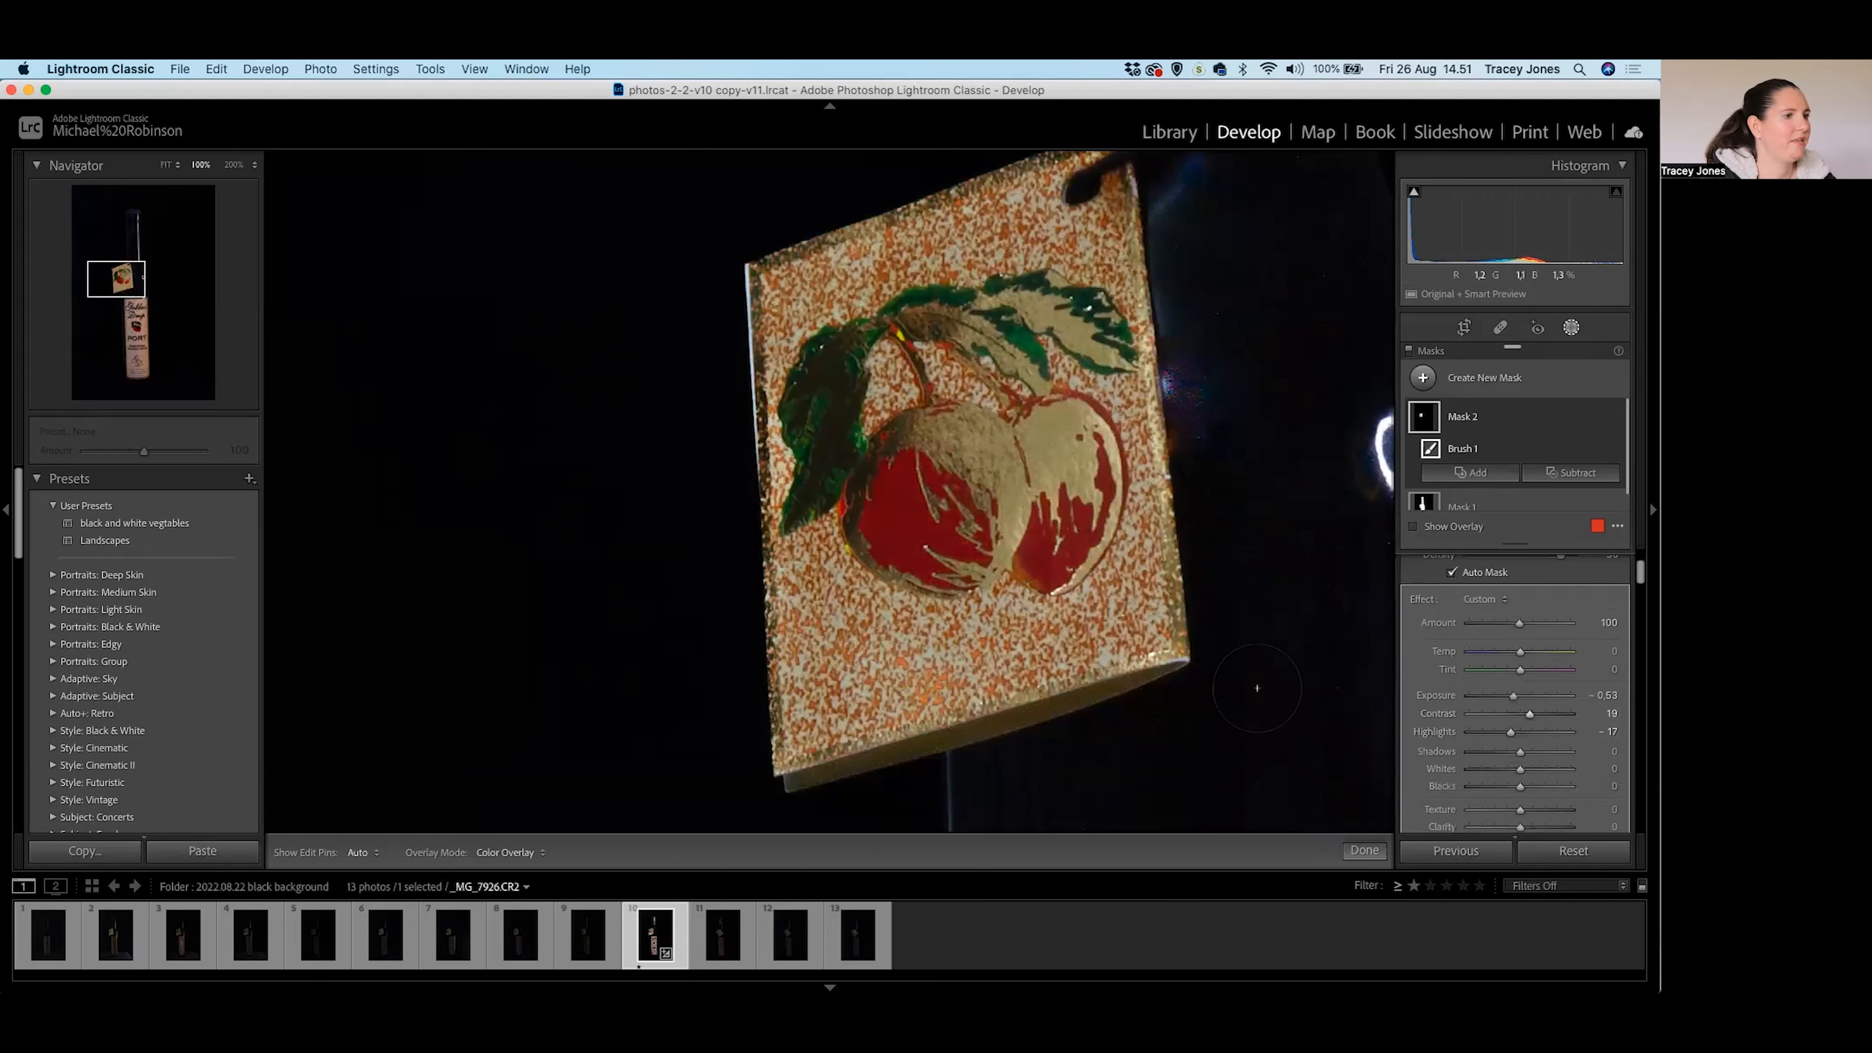
click(1266, 637)
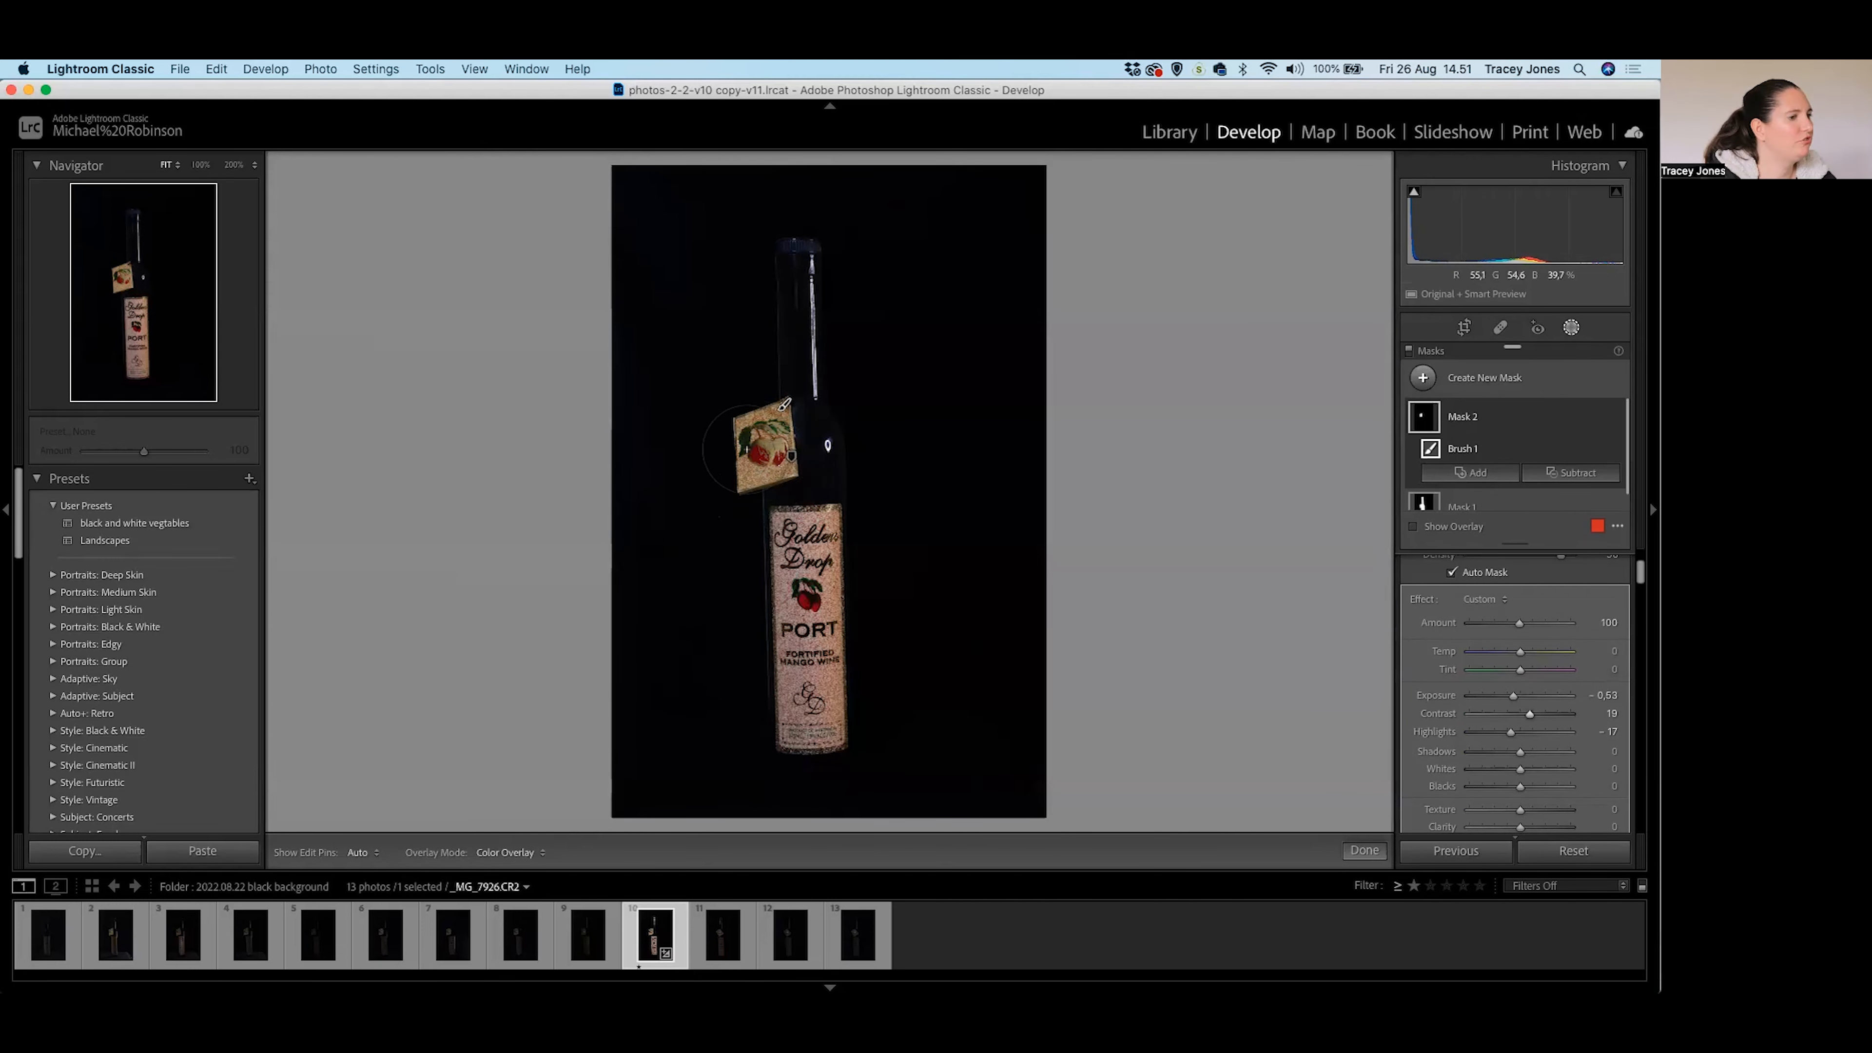
Select Mask 1's Subject 1 and raise its Exposure to 2.72 and Shadows to 16.
mouse_move(1471, 415)
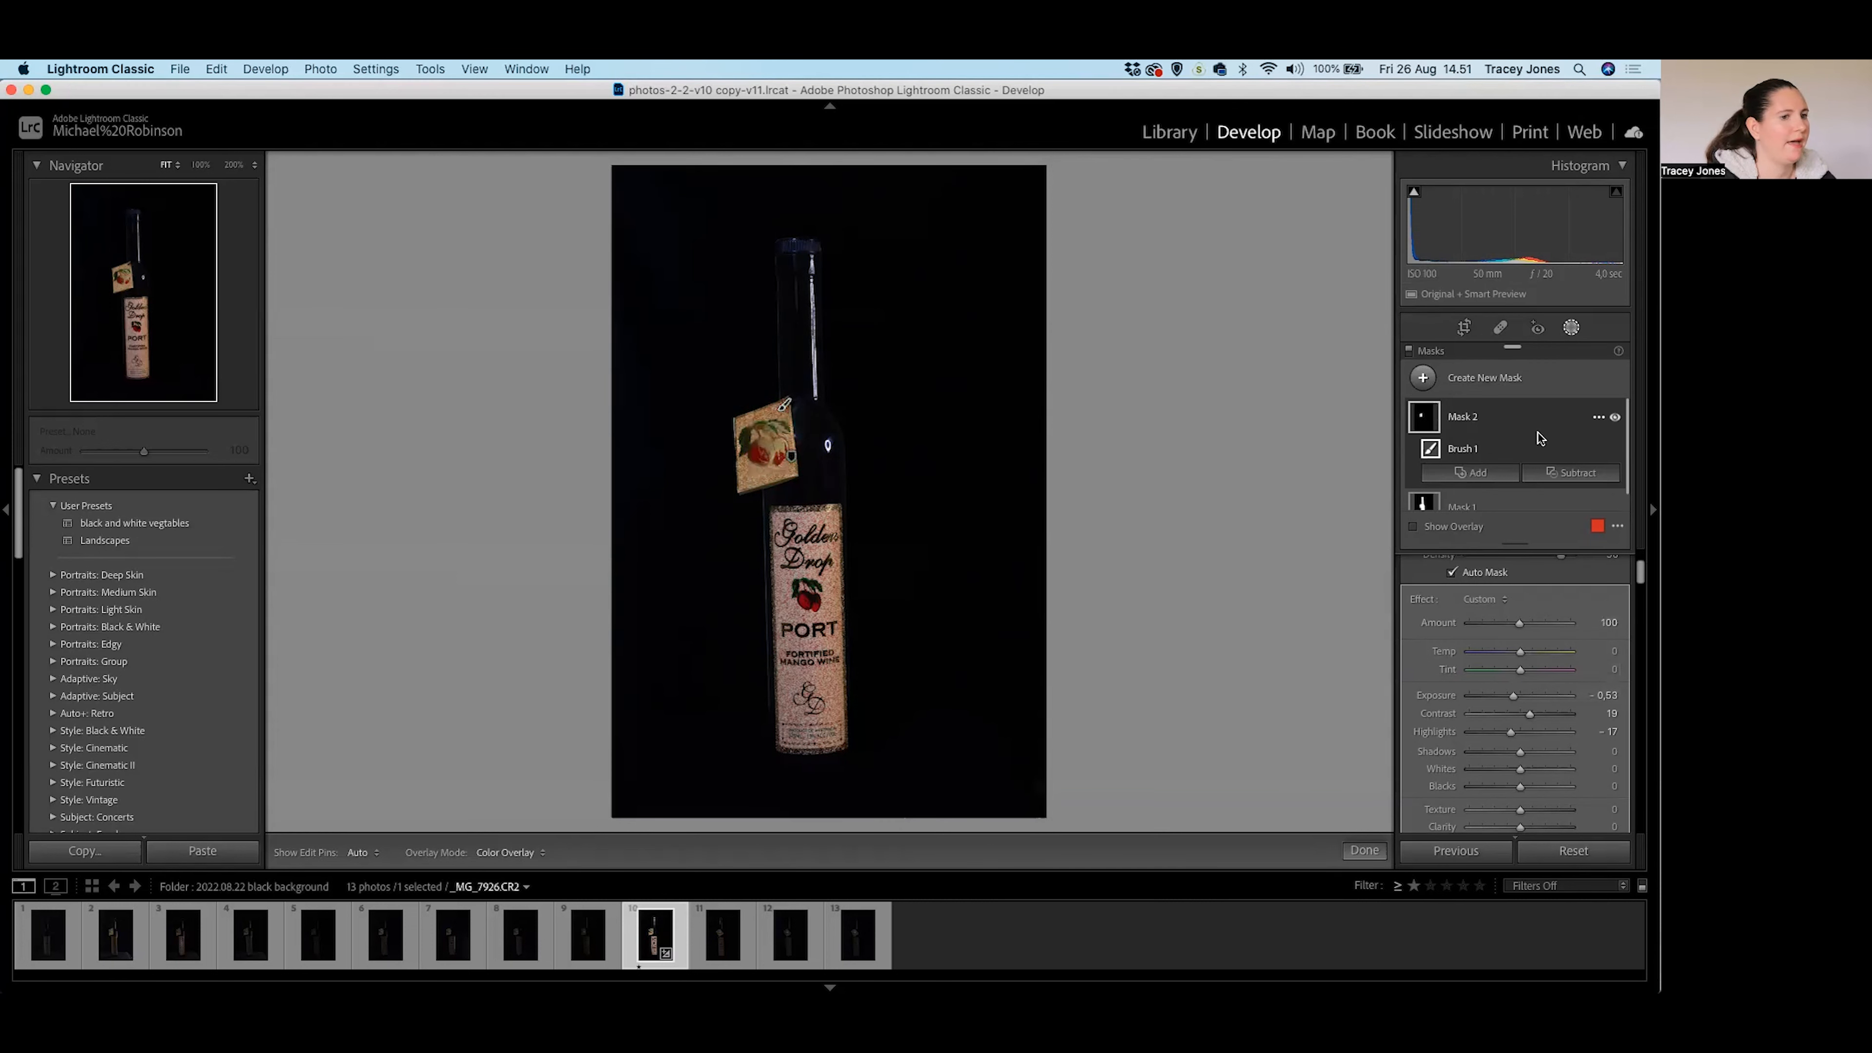
click(1434, 499)
mouse_move(1421, 437)
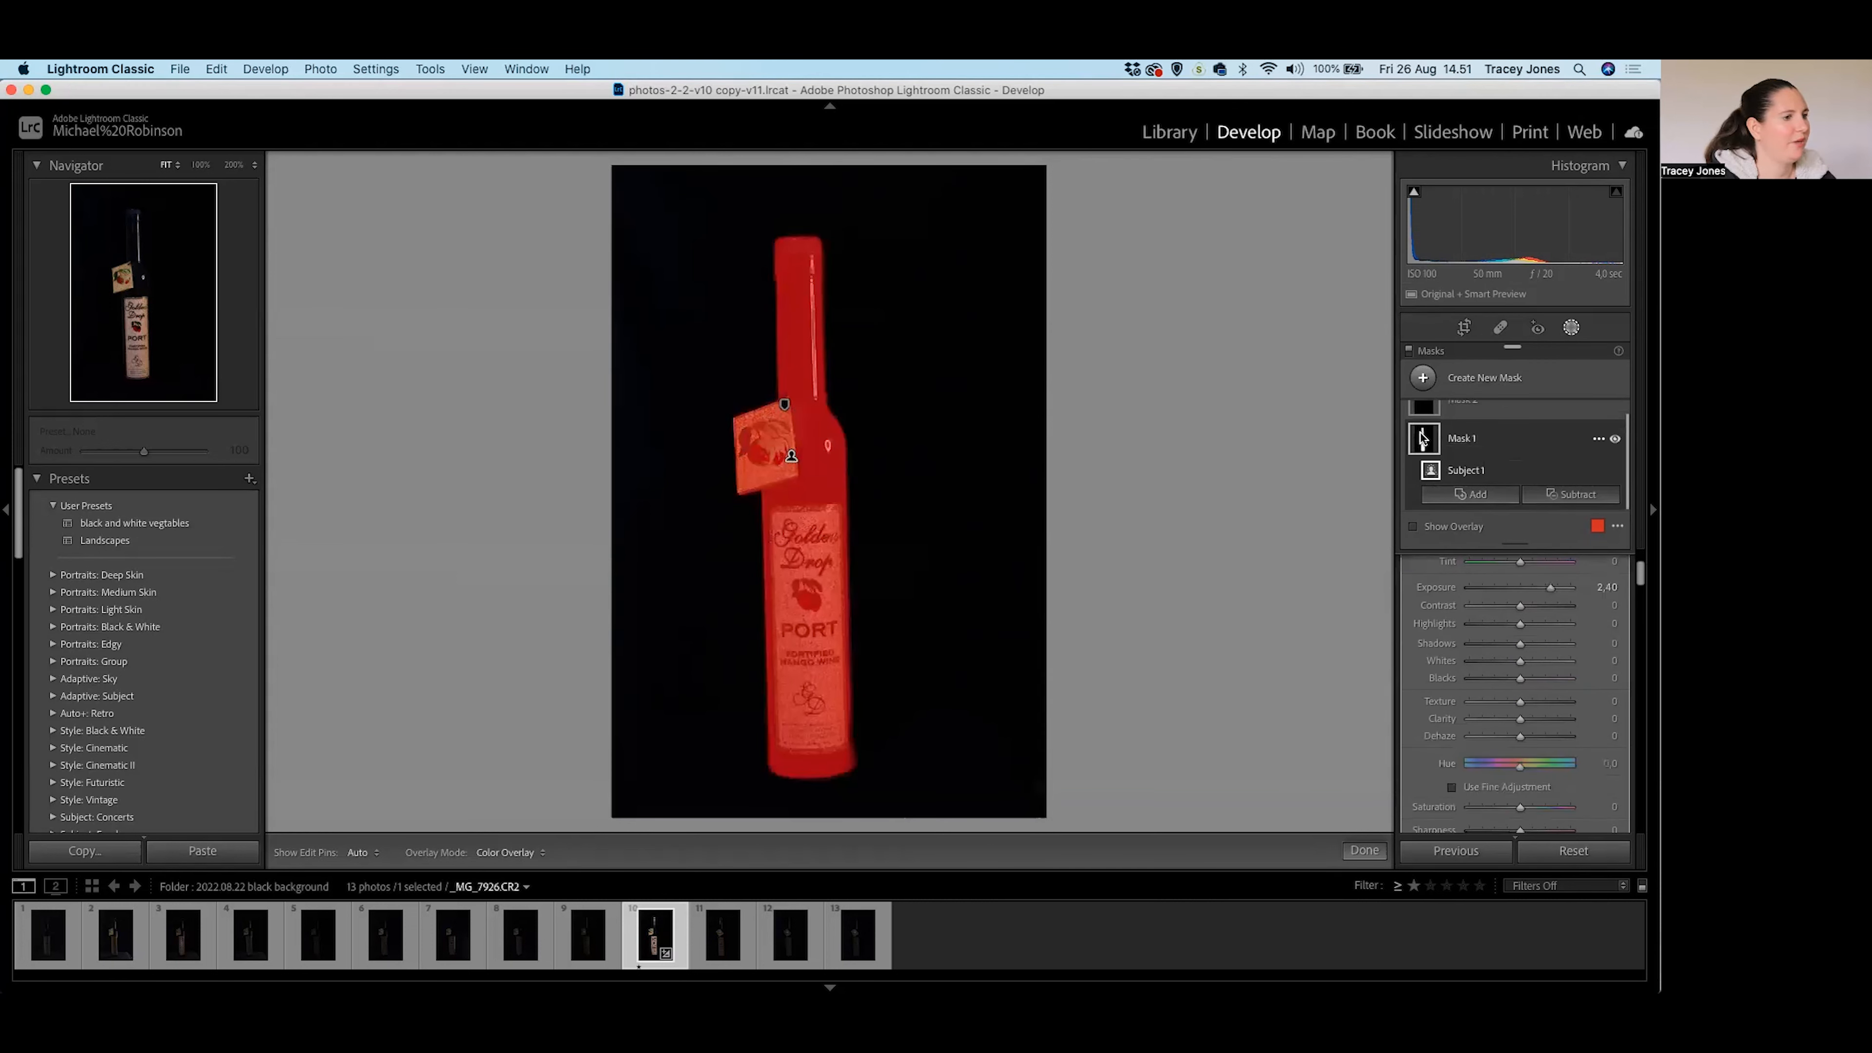
click(1431, 443)
click(1433, 442)
click(1441, 455)
click(1449, 465)
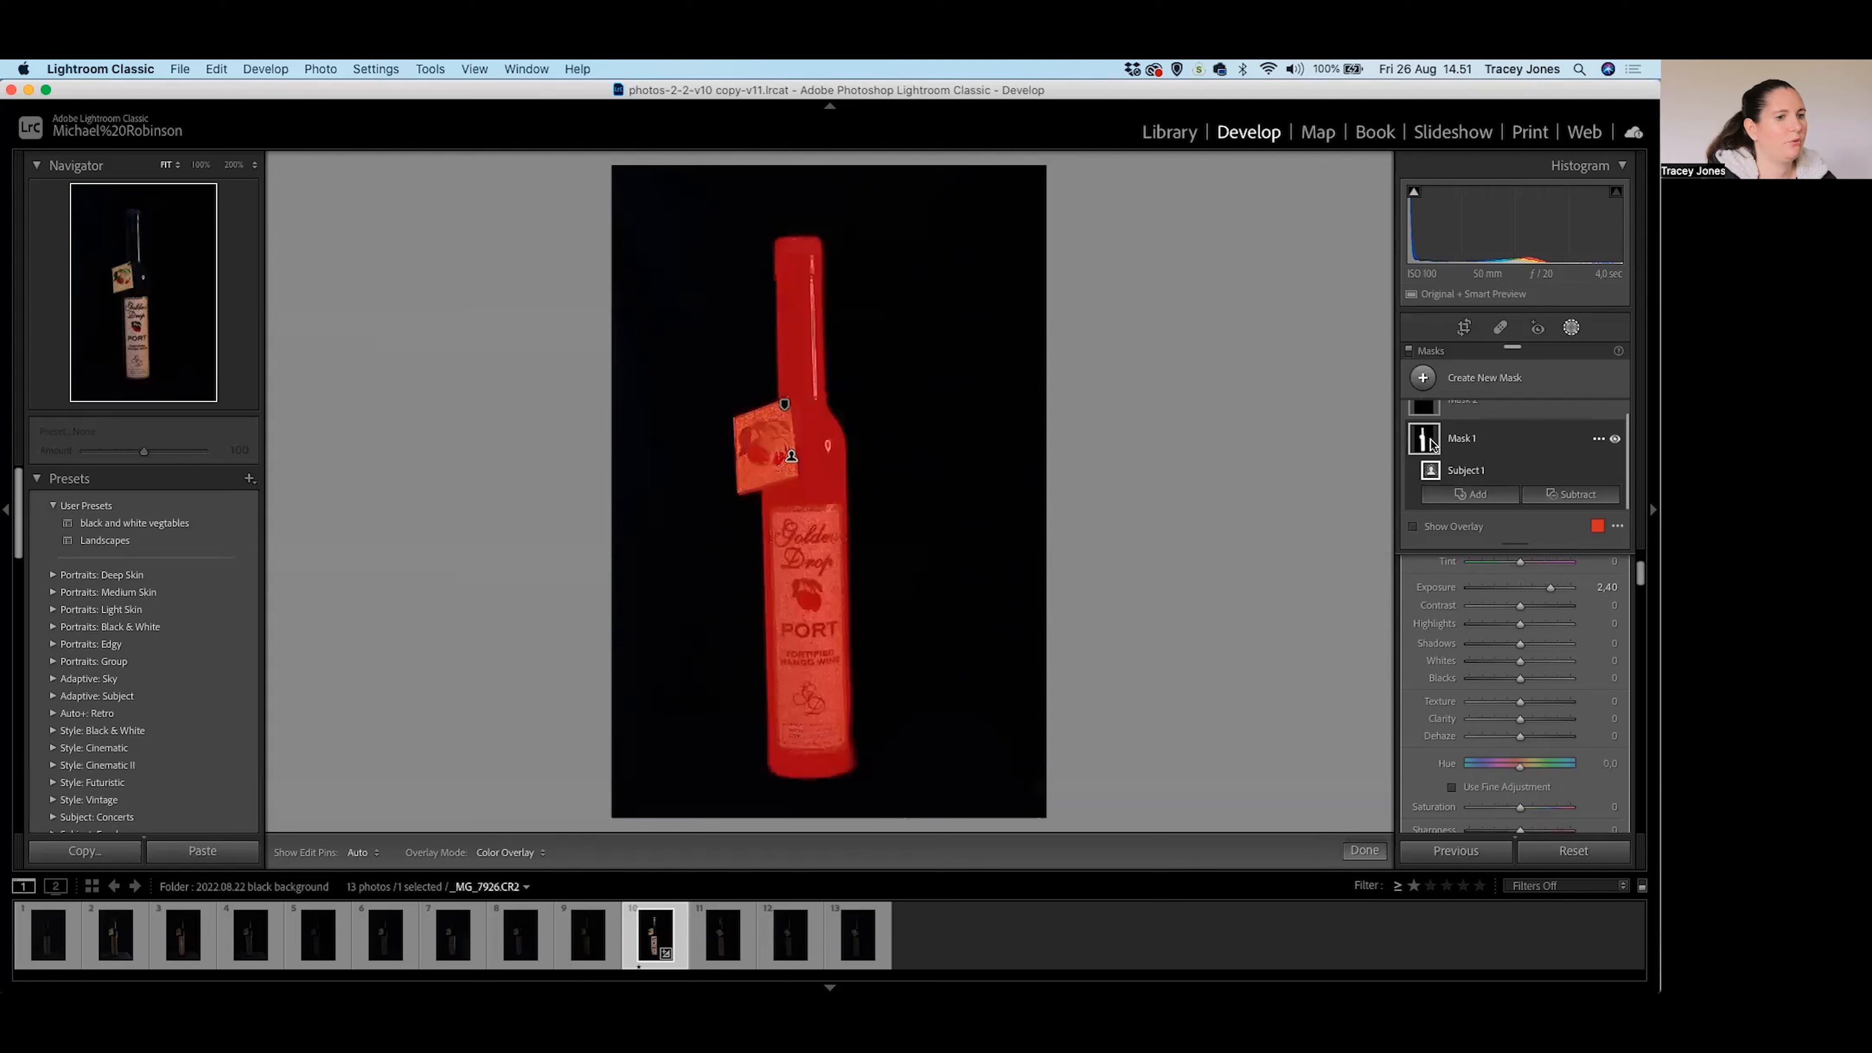
click(1432, 443)
click(1430, 466)
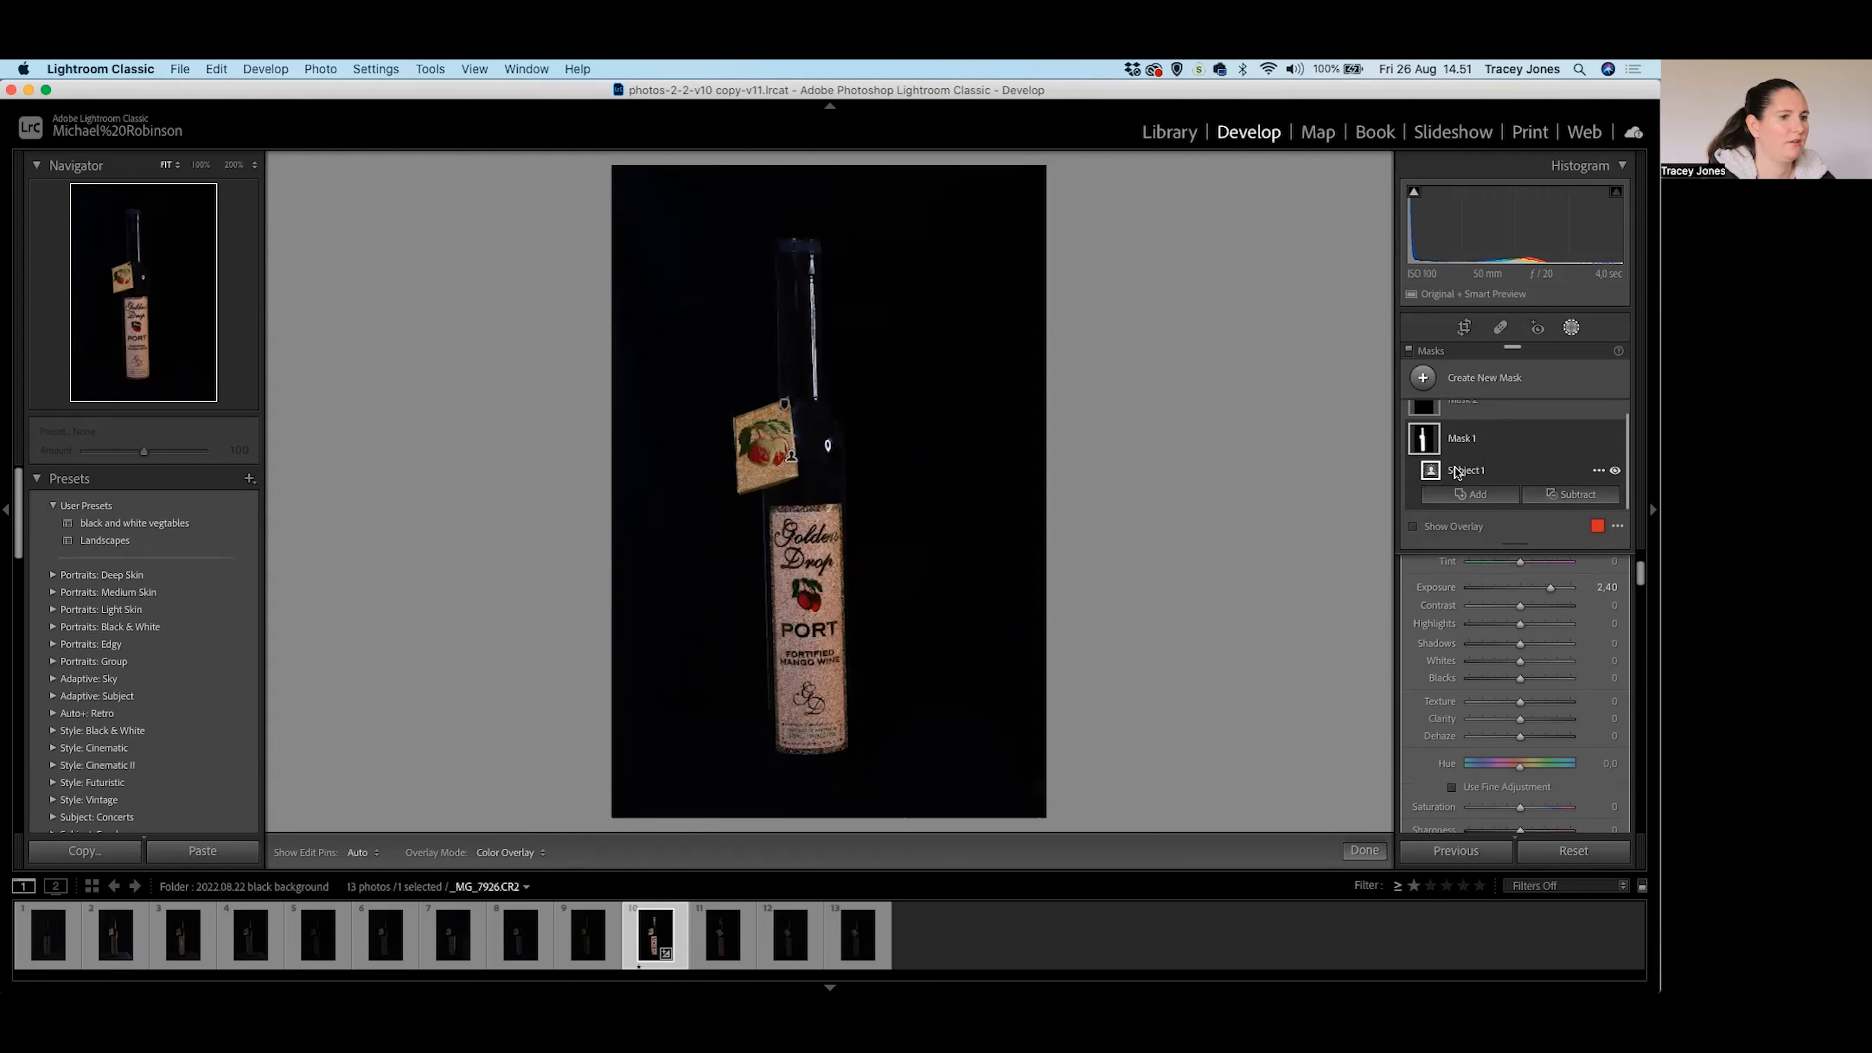
drag(1551, 588, 1528, 626)
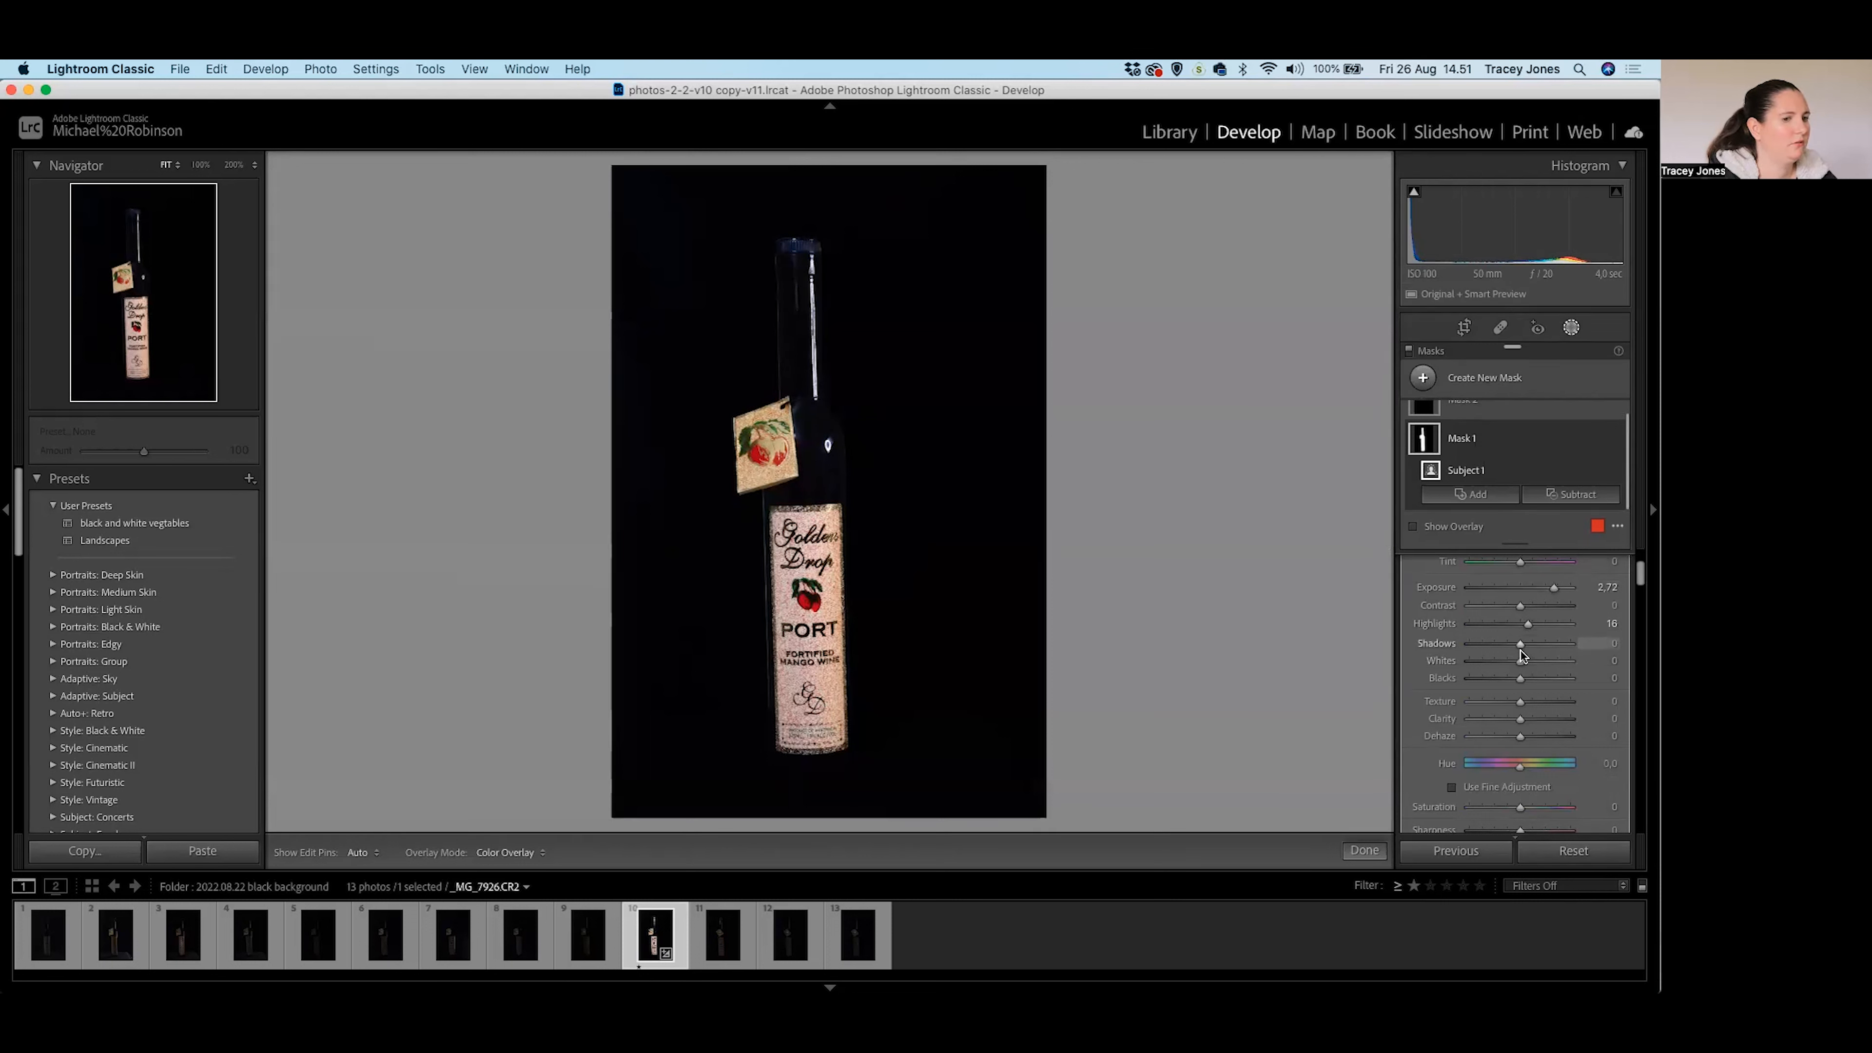
key(Up)
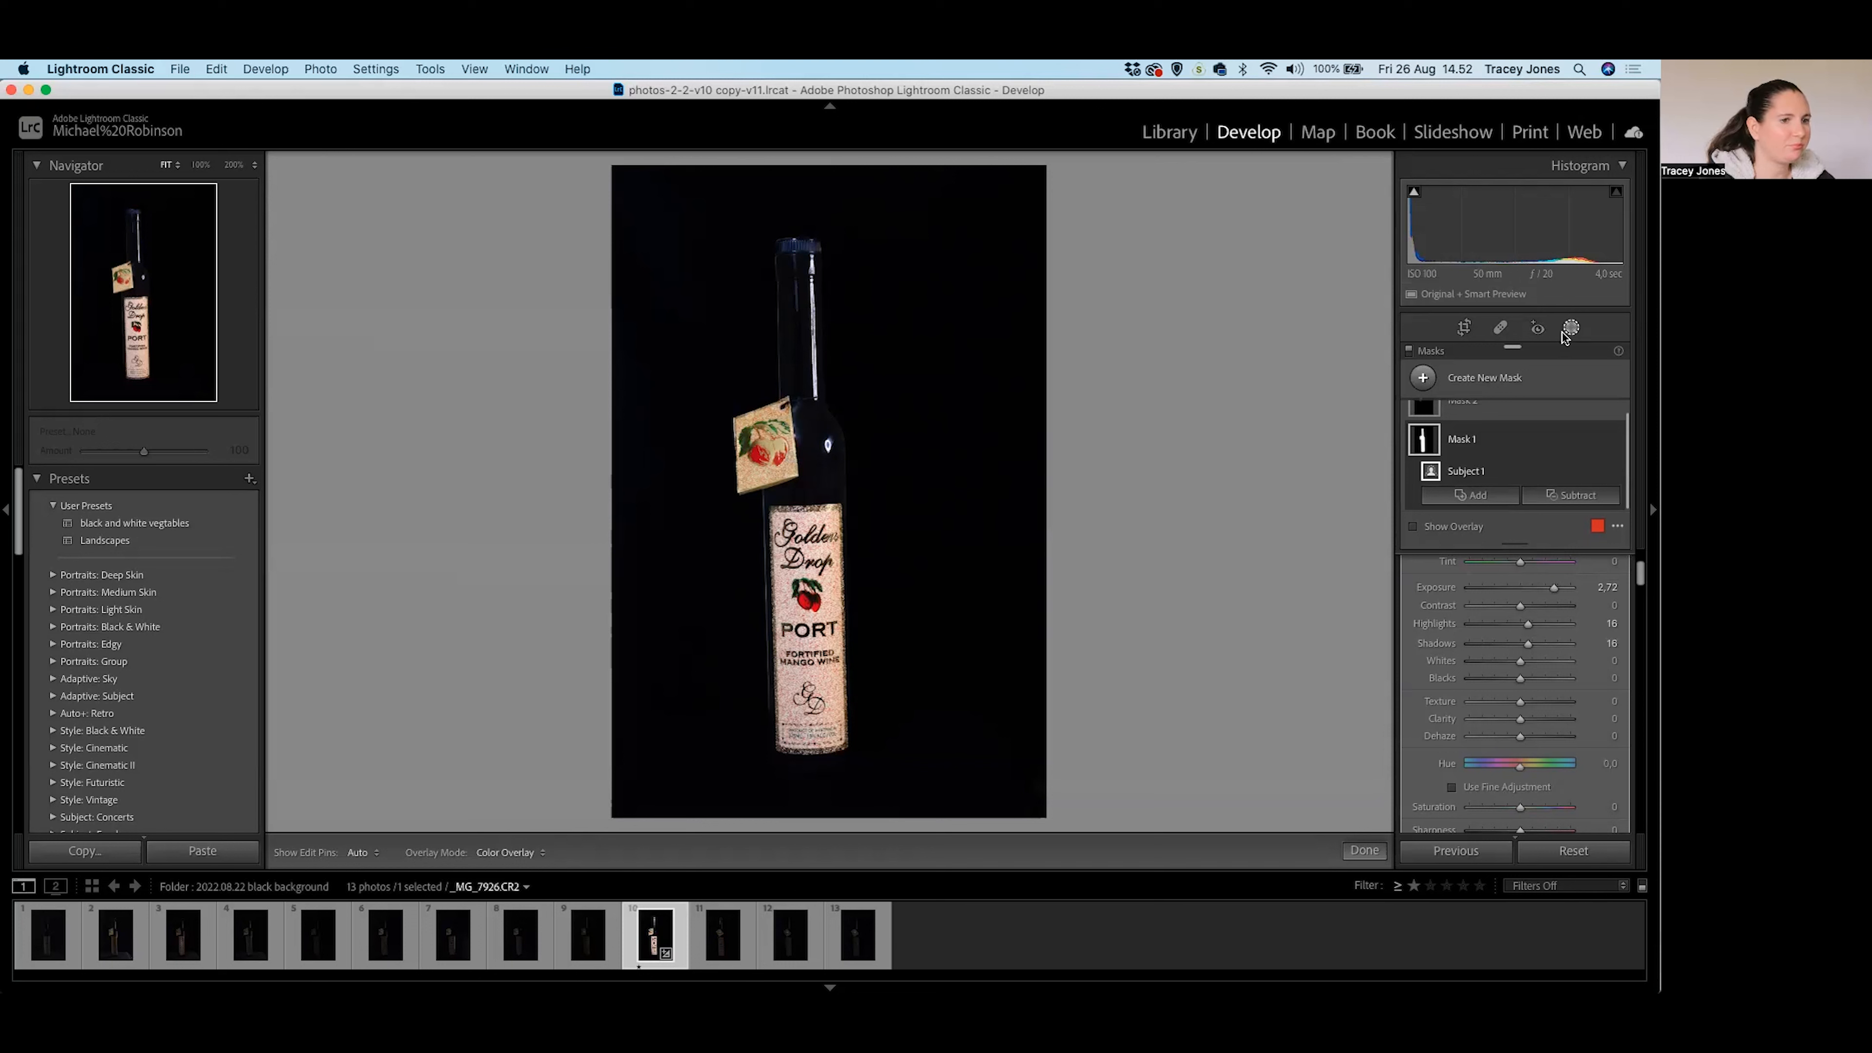
Start brush mask Mask 3 and, at 100%, paint down both bottle edges and across the base.
click(1423, 377)
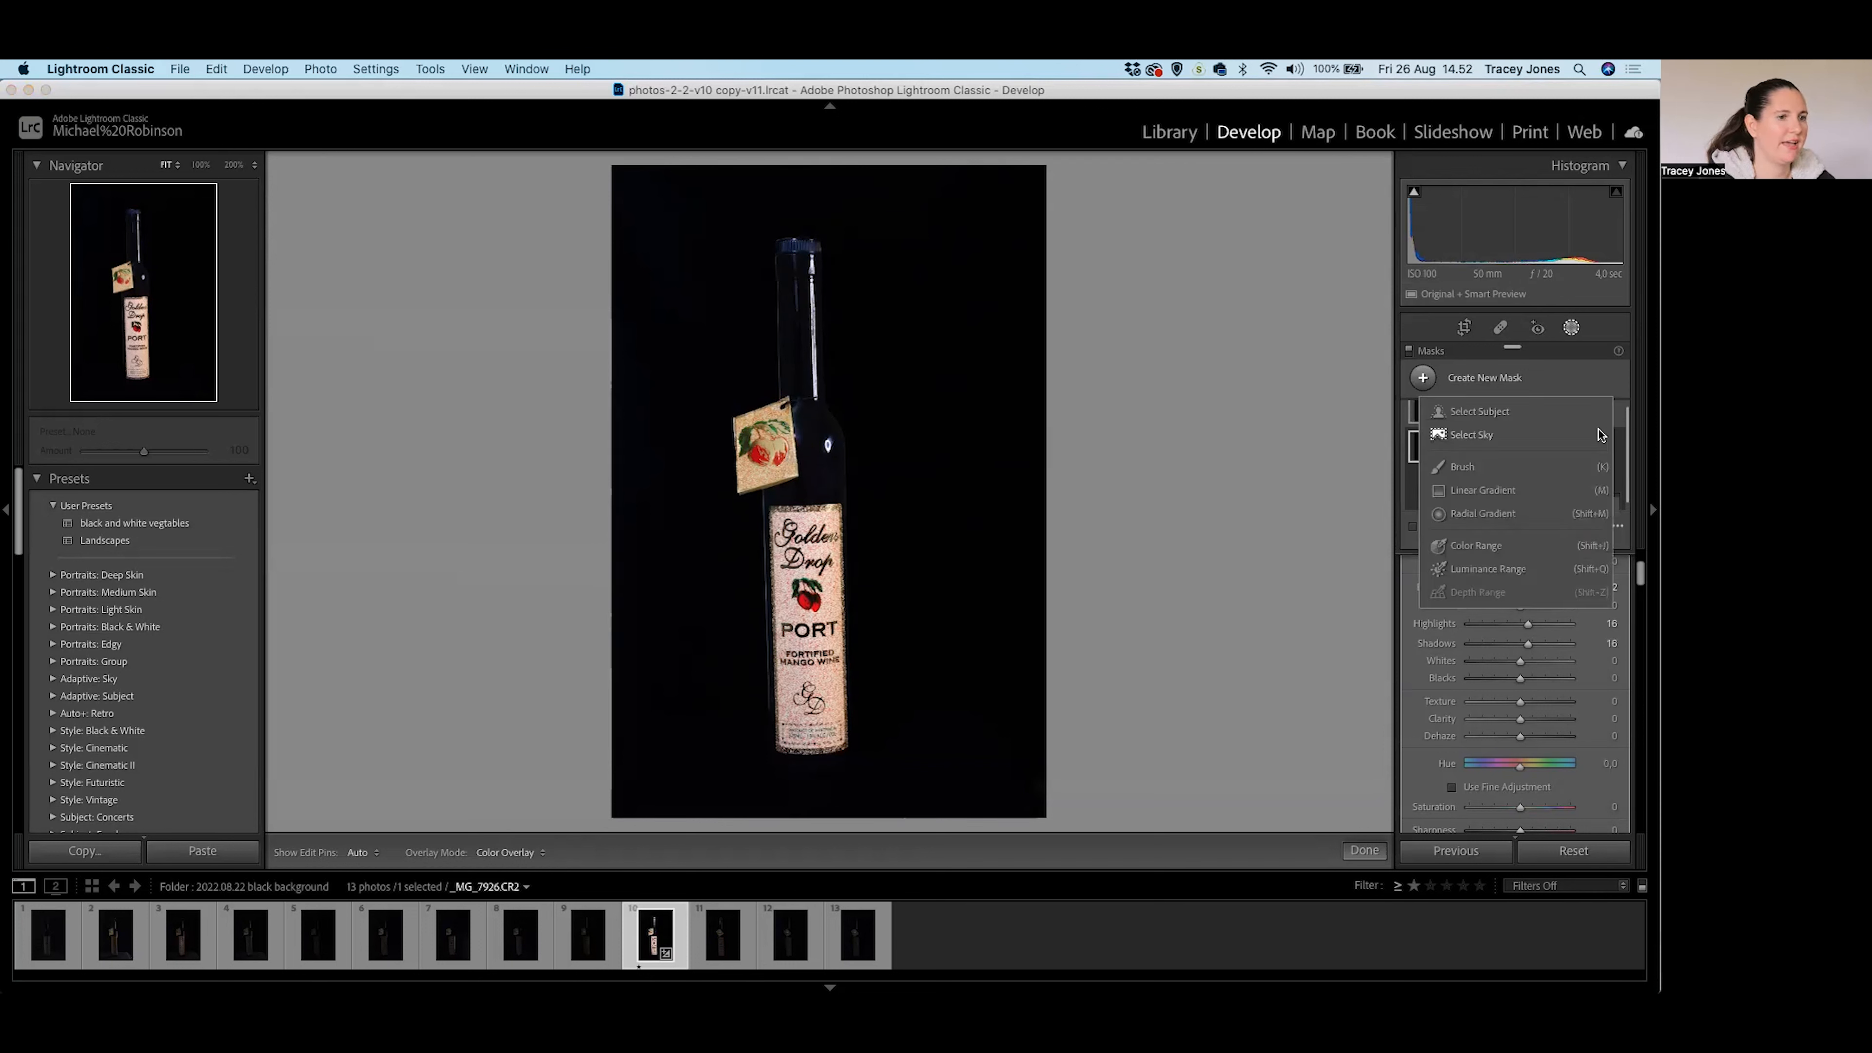
click(1462, 466)
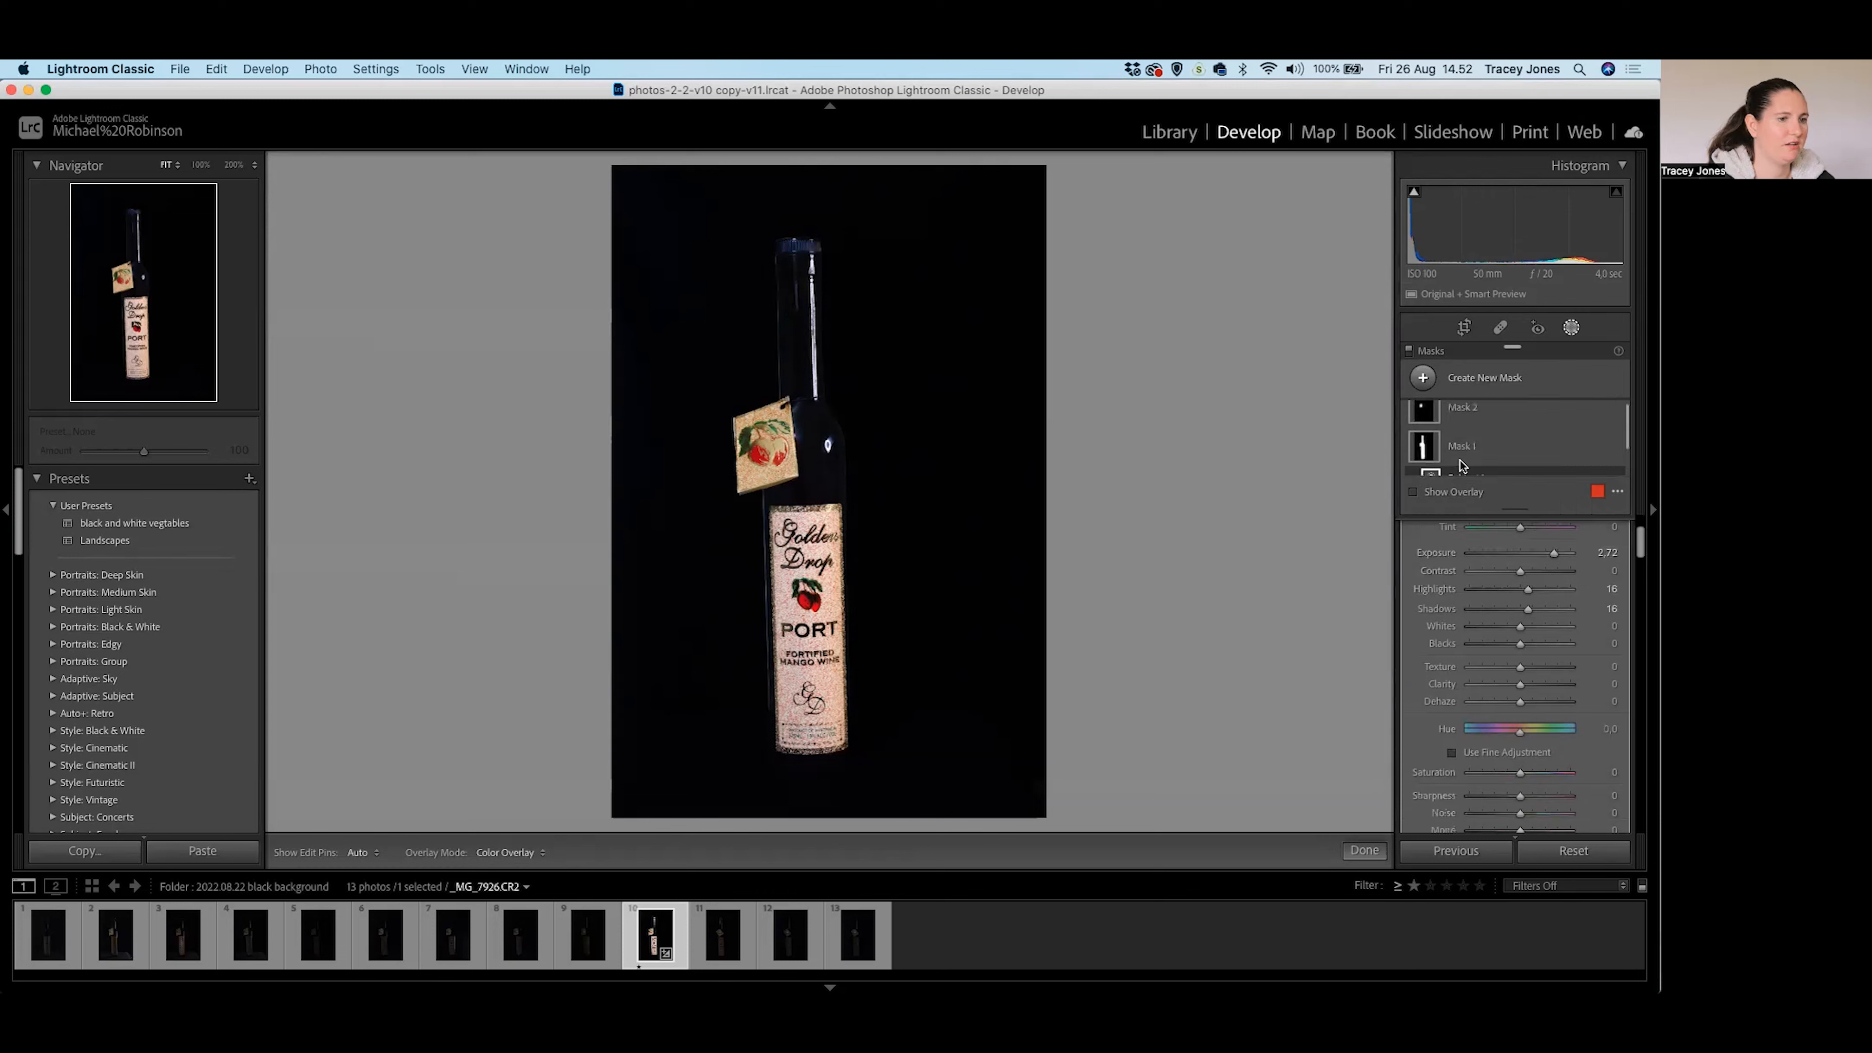
key(z)
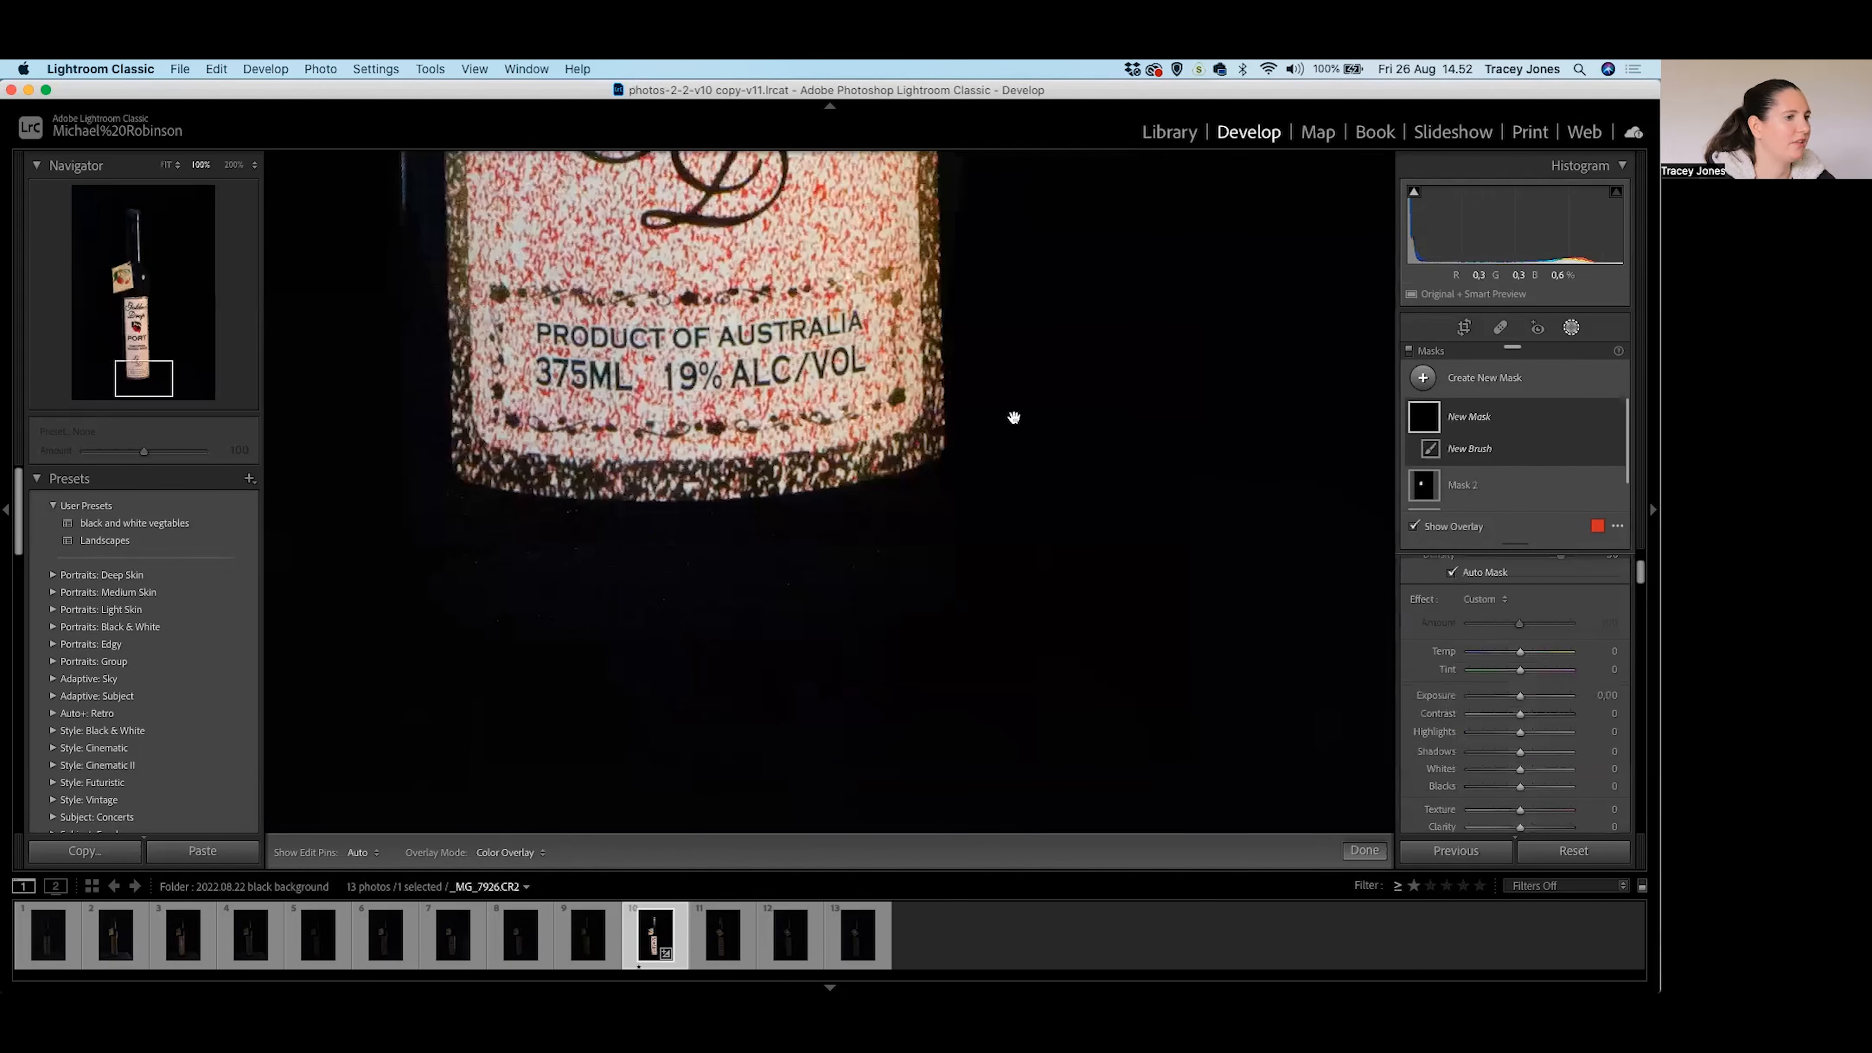
drag(546, 489, 626, 472)
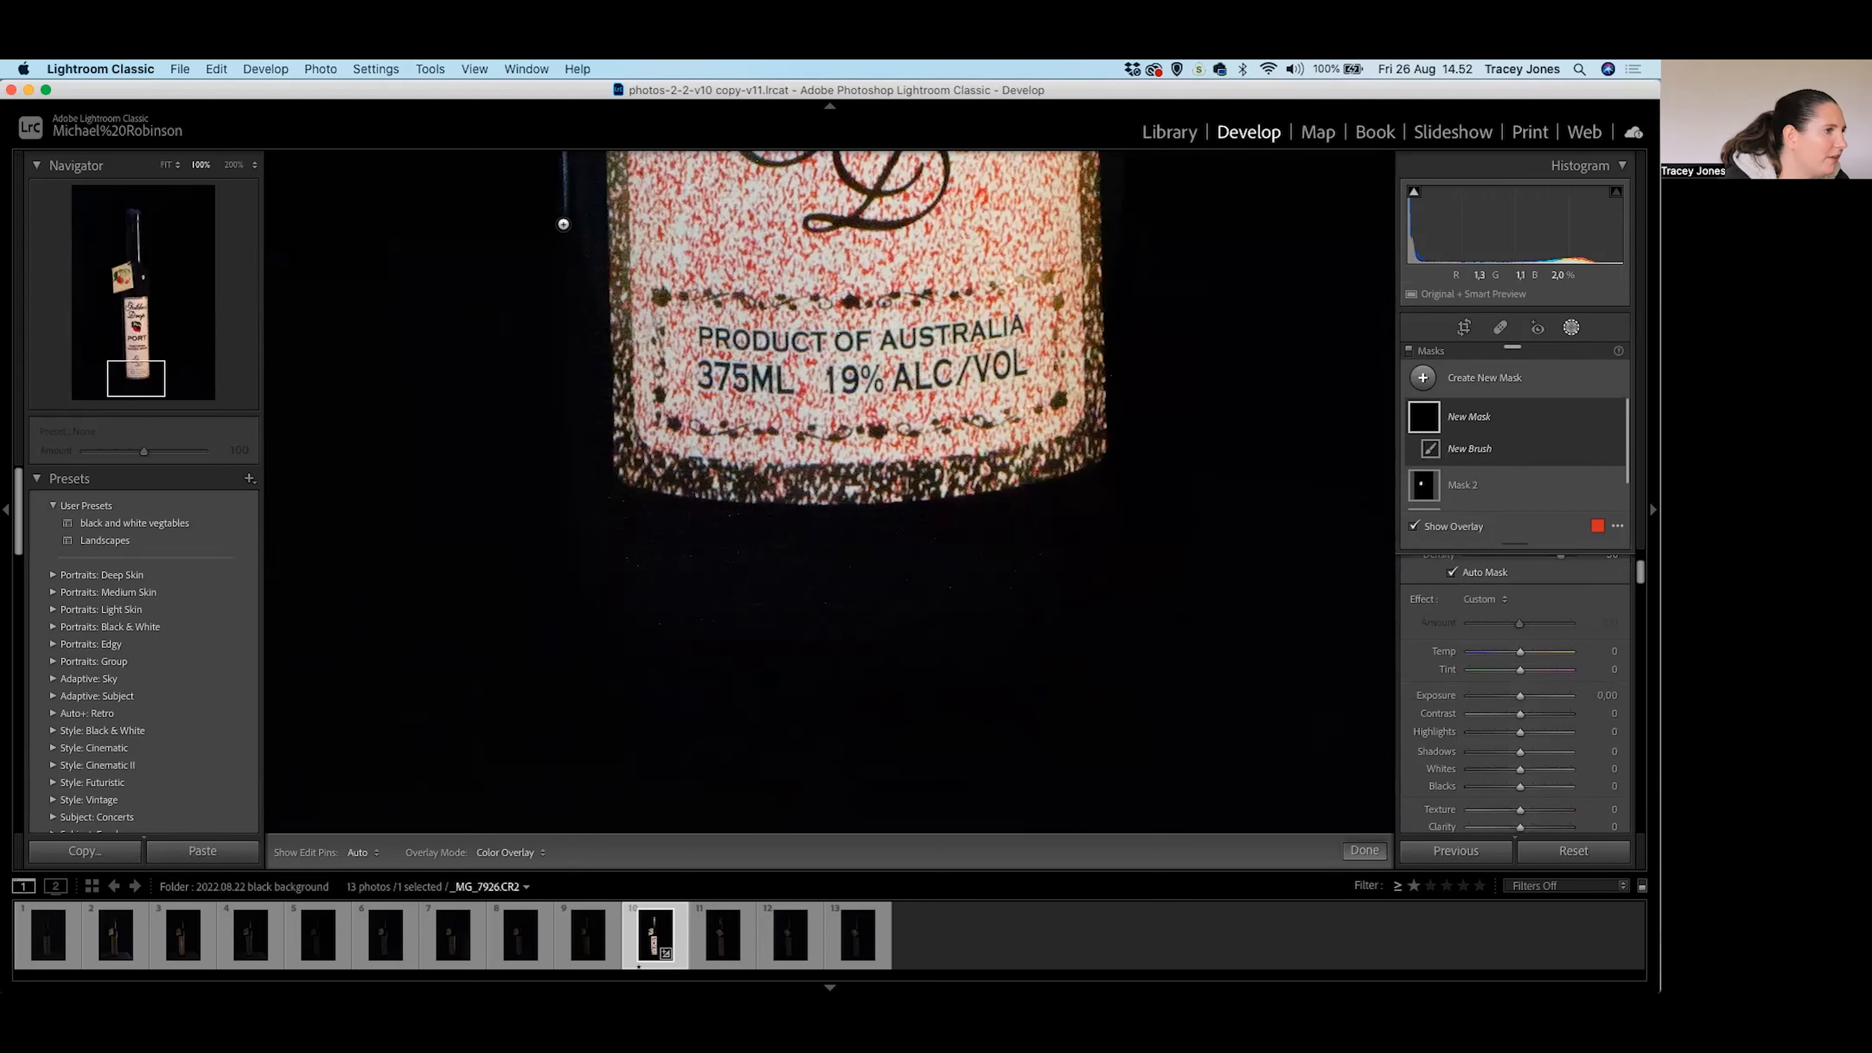
mouse_move(563, 227)
mouse_down()
mouse_move(582, 620)
mouse_move(901, 642)
mouse_move(1061, 623)
mouse_move(1111, 591)
mouse_up()
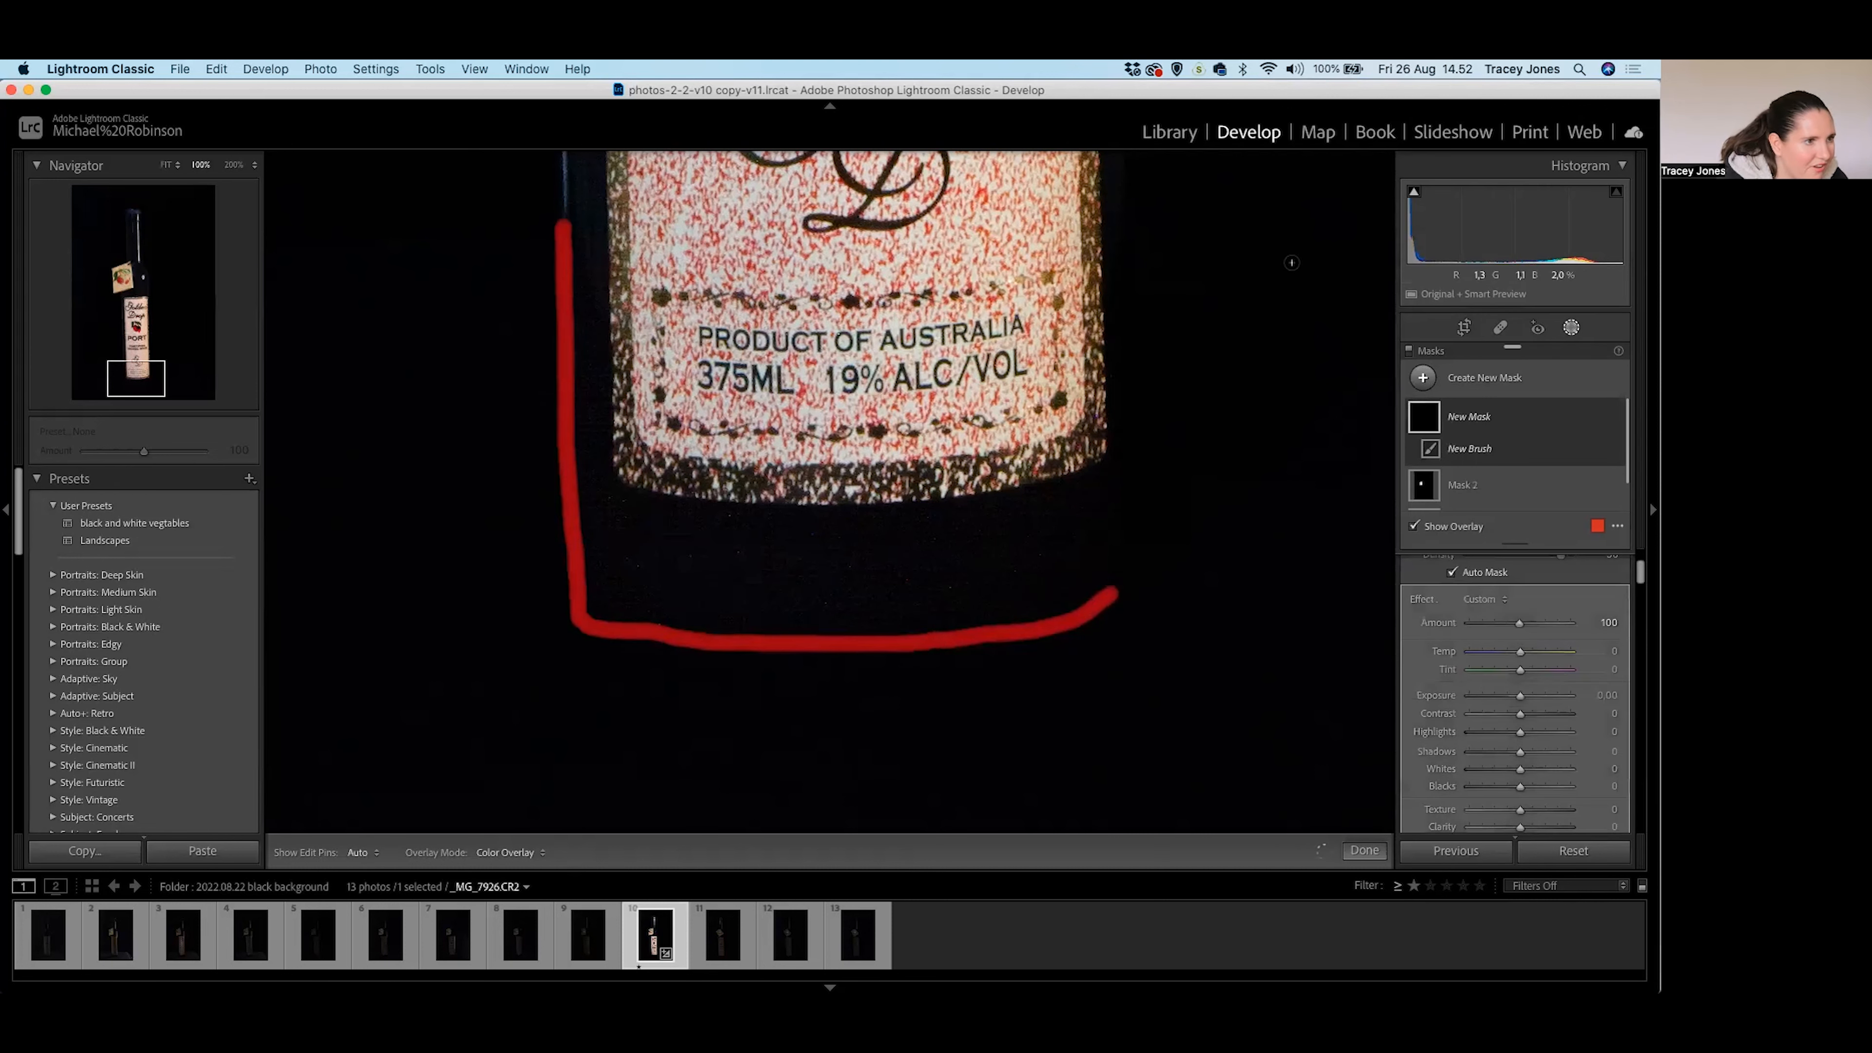
mouse_move(1274, 305)
mouse_down()
mouse_move(1098, 317)
mouse_move(1110, 434)
mouse_up()
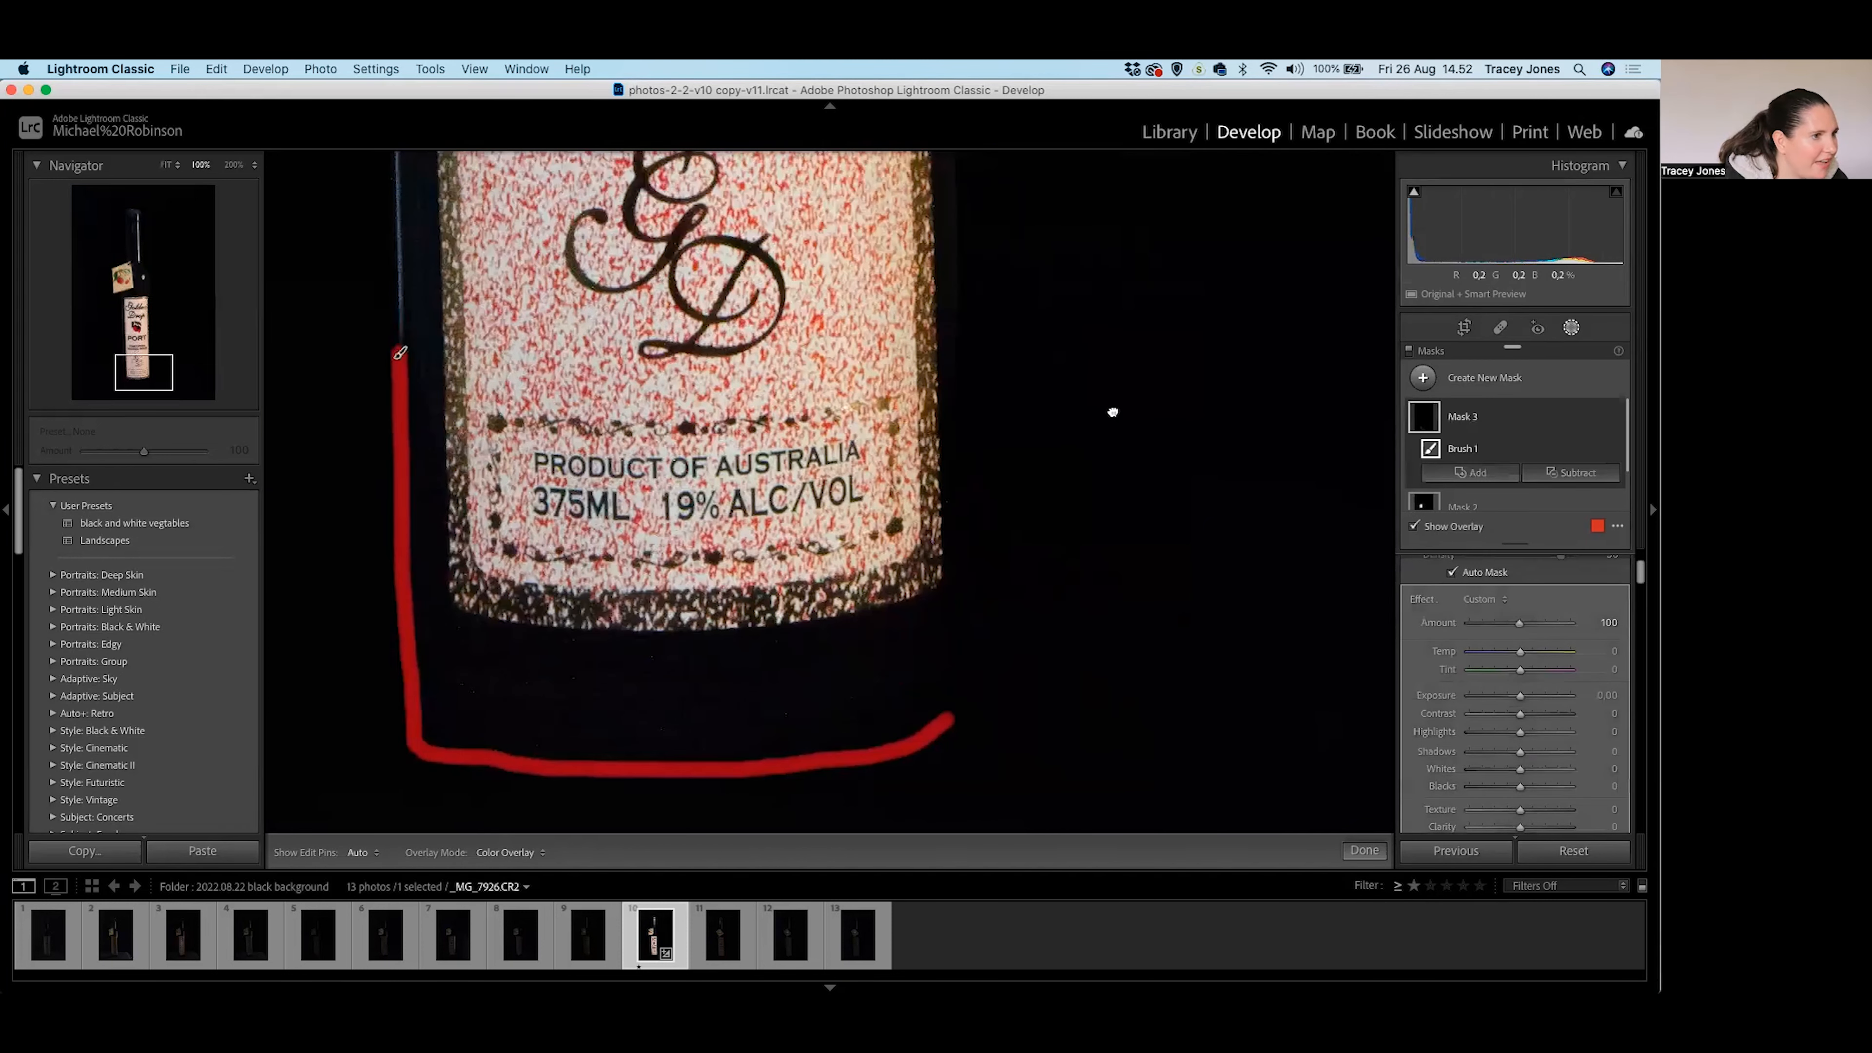
drag(954, 274, 957, 635)
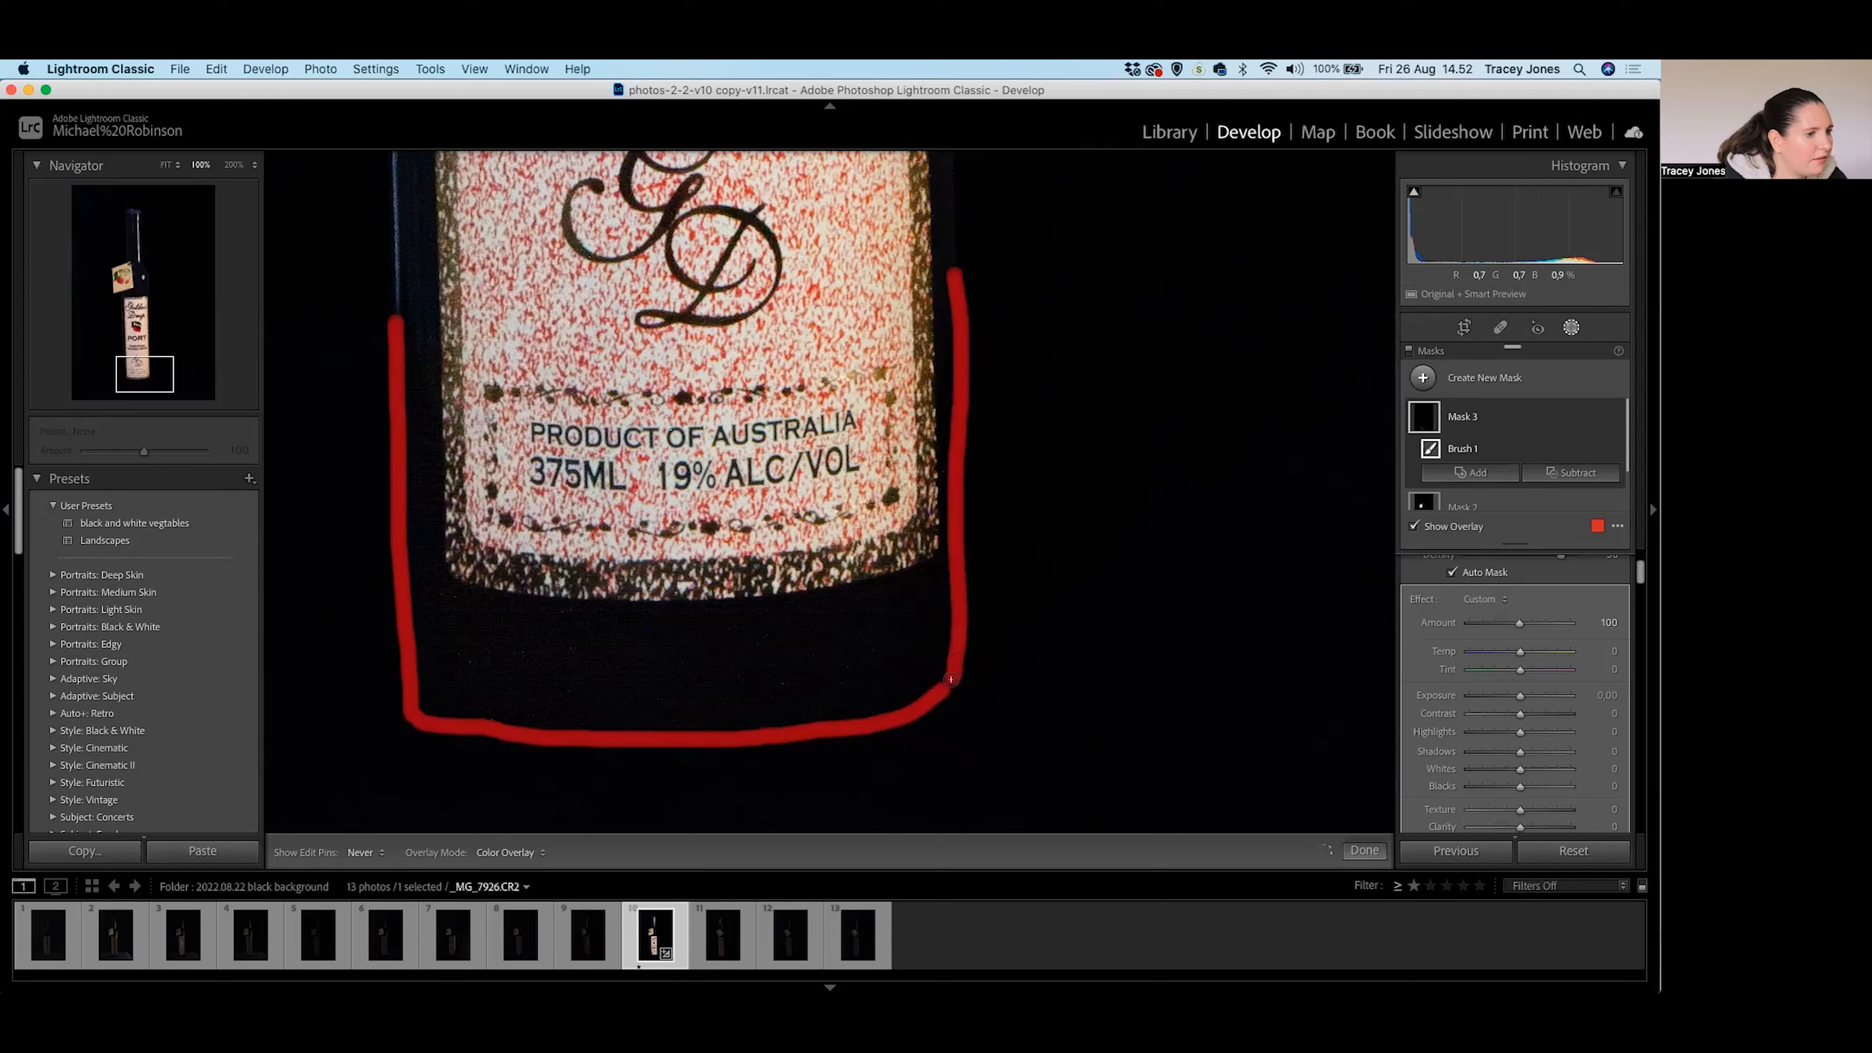
key(h)
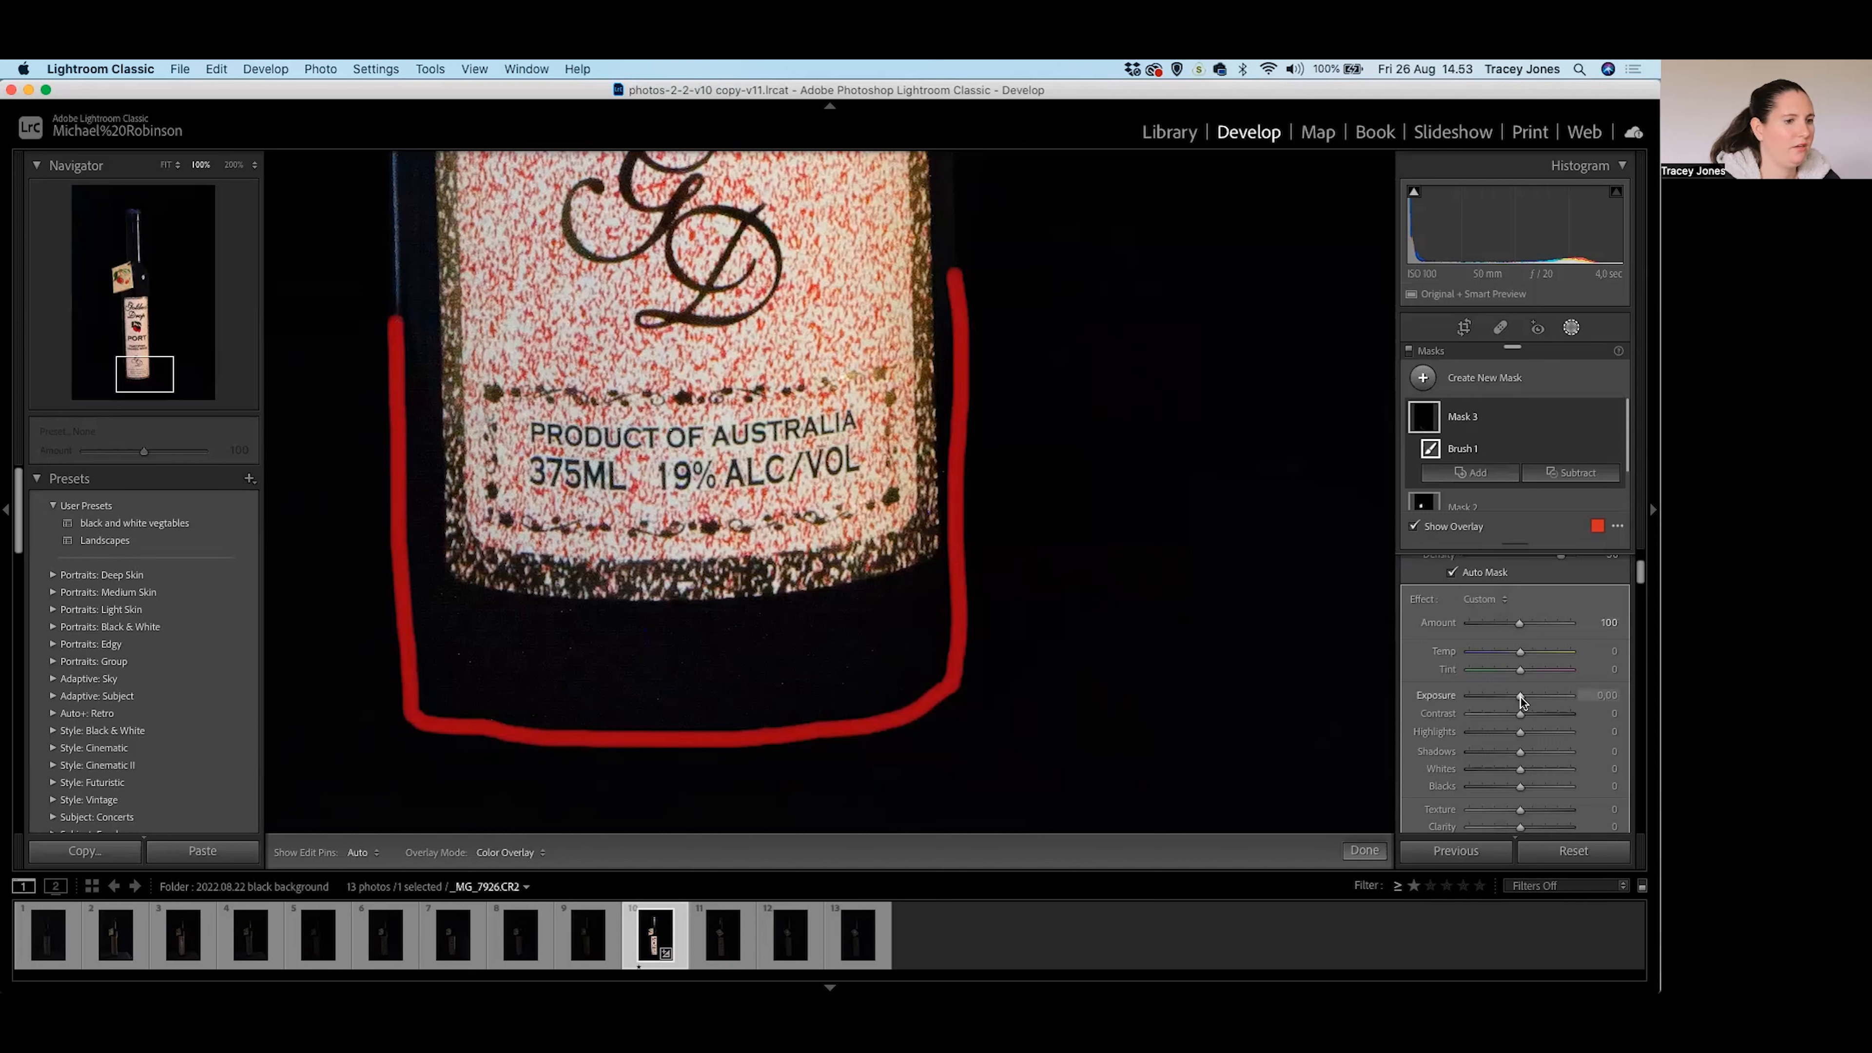
Raise Mask 3's Exposure to 2.82 and Shadows to +33, then zoom in on the label's bottom.
key(o)
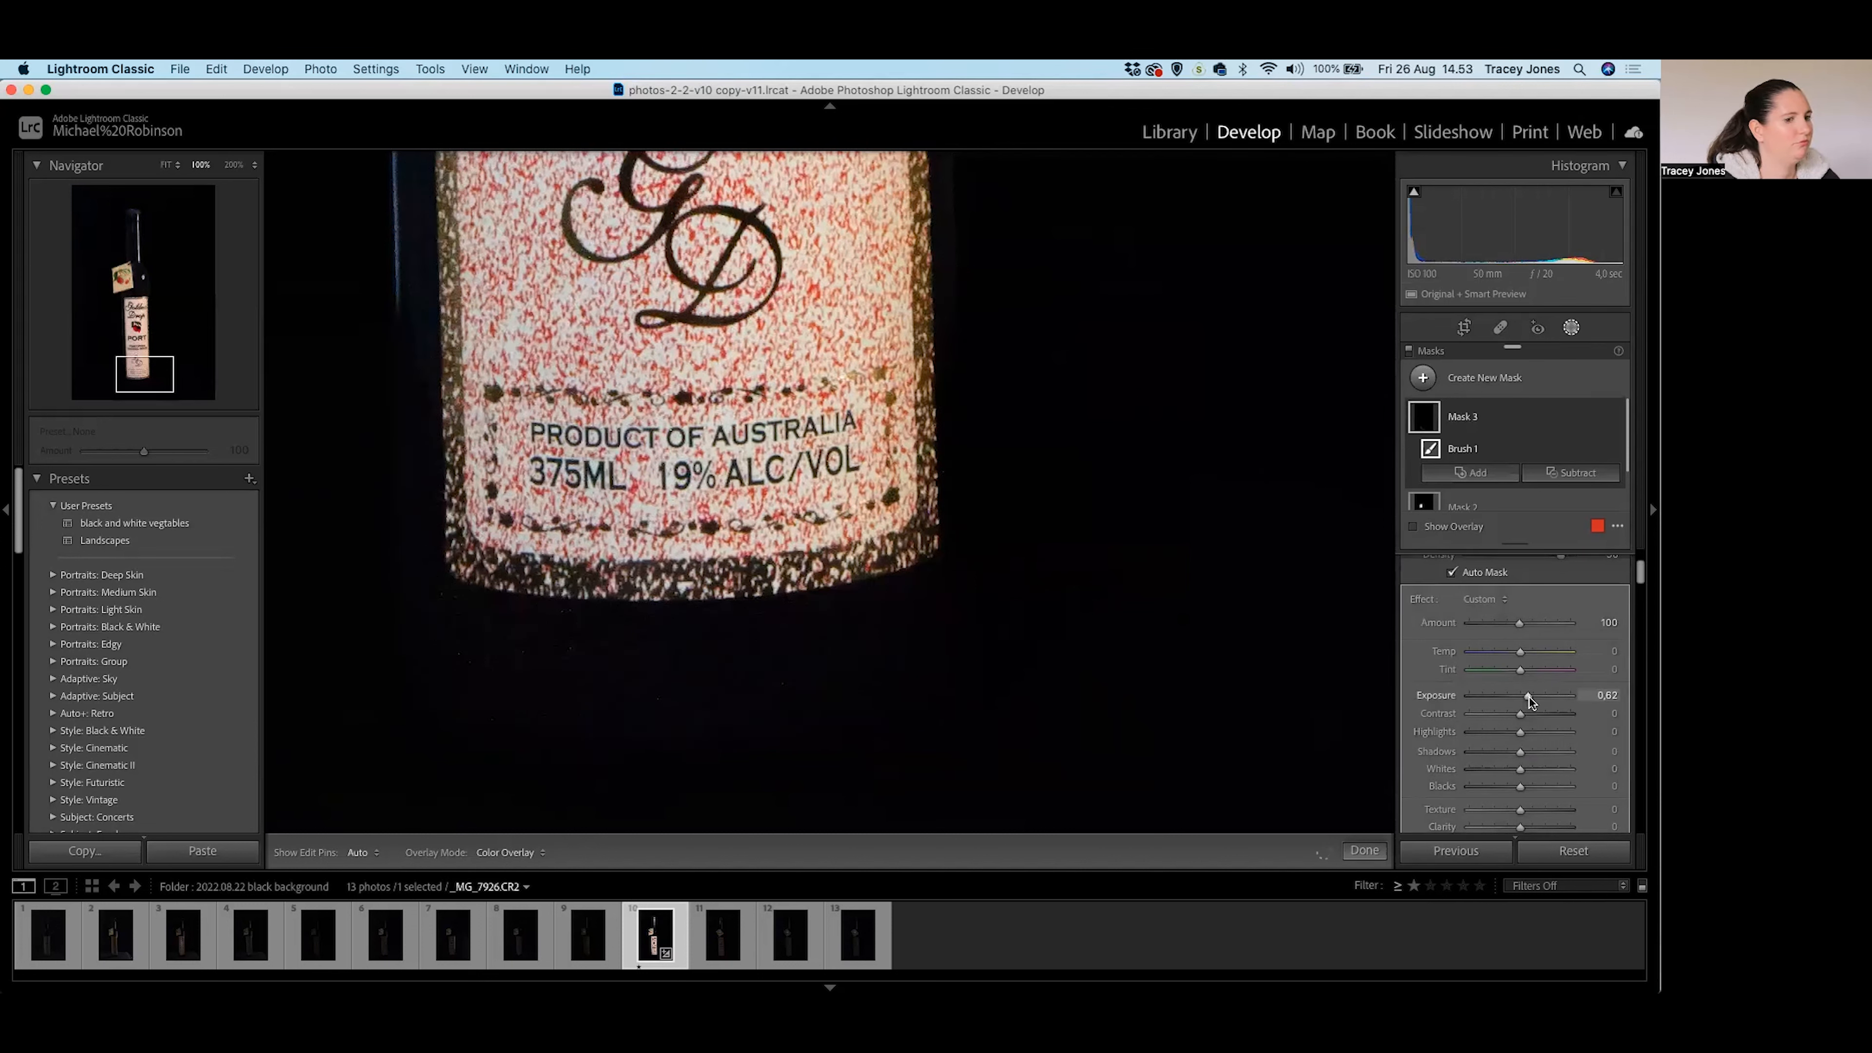
drag(1532, 696, 1534, 697)
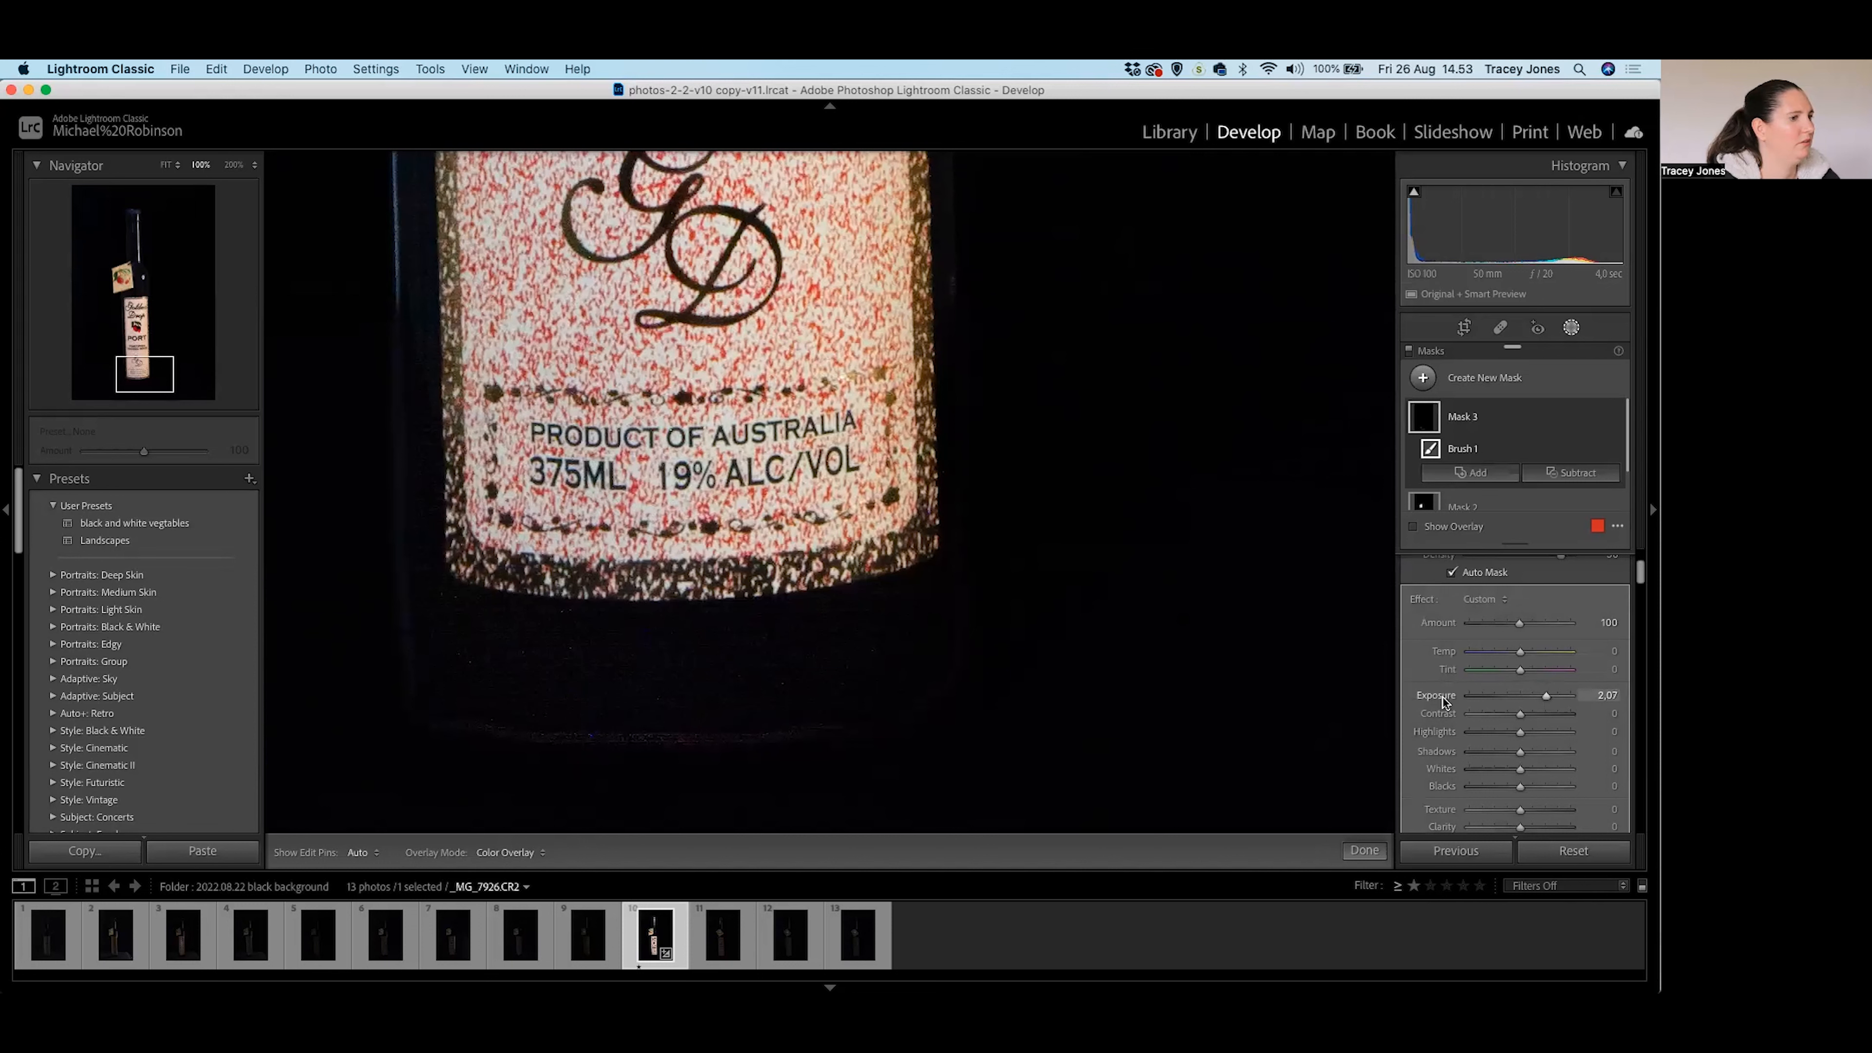
key(z)
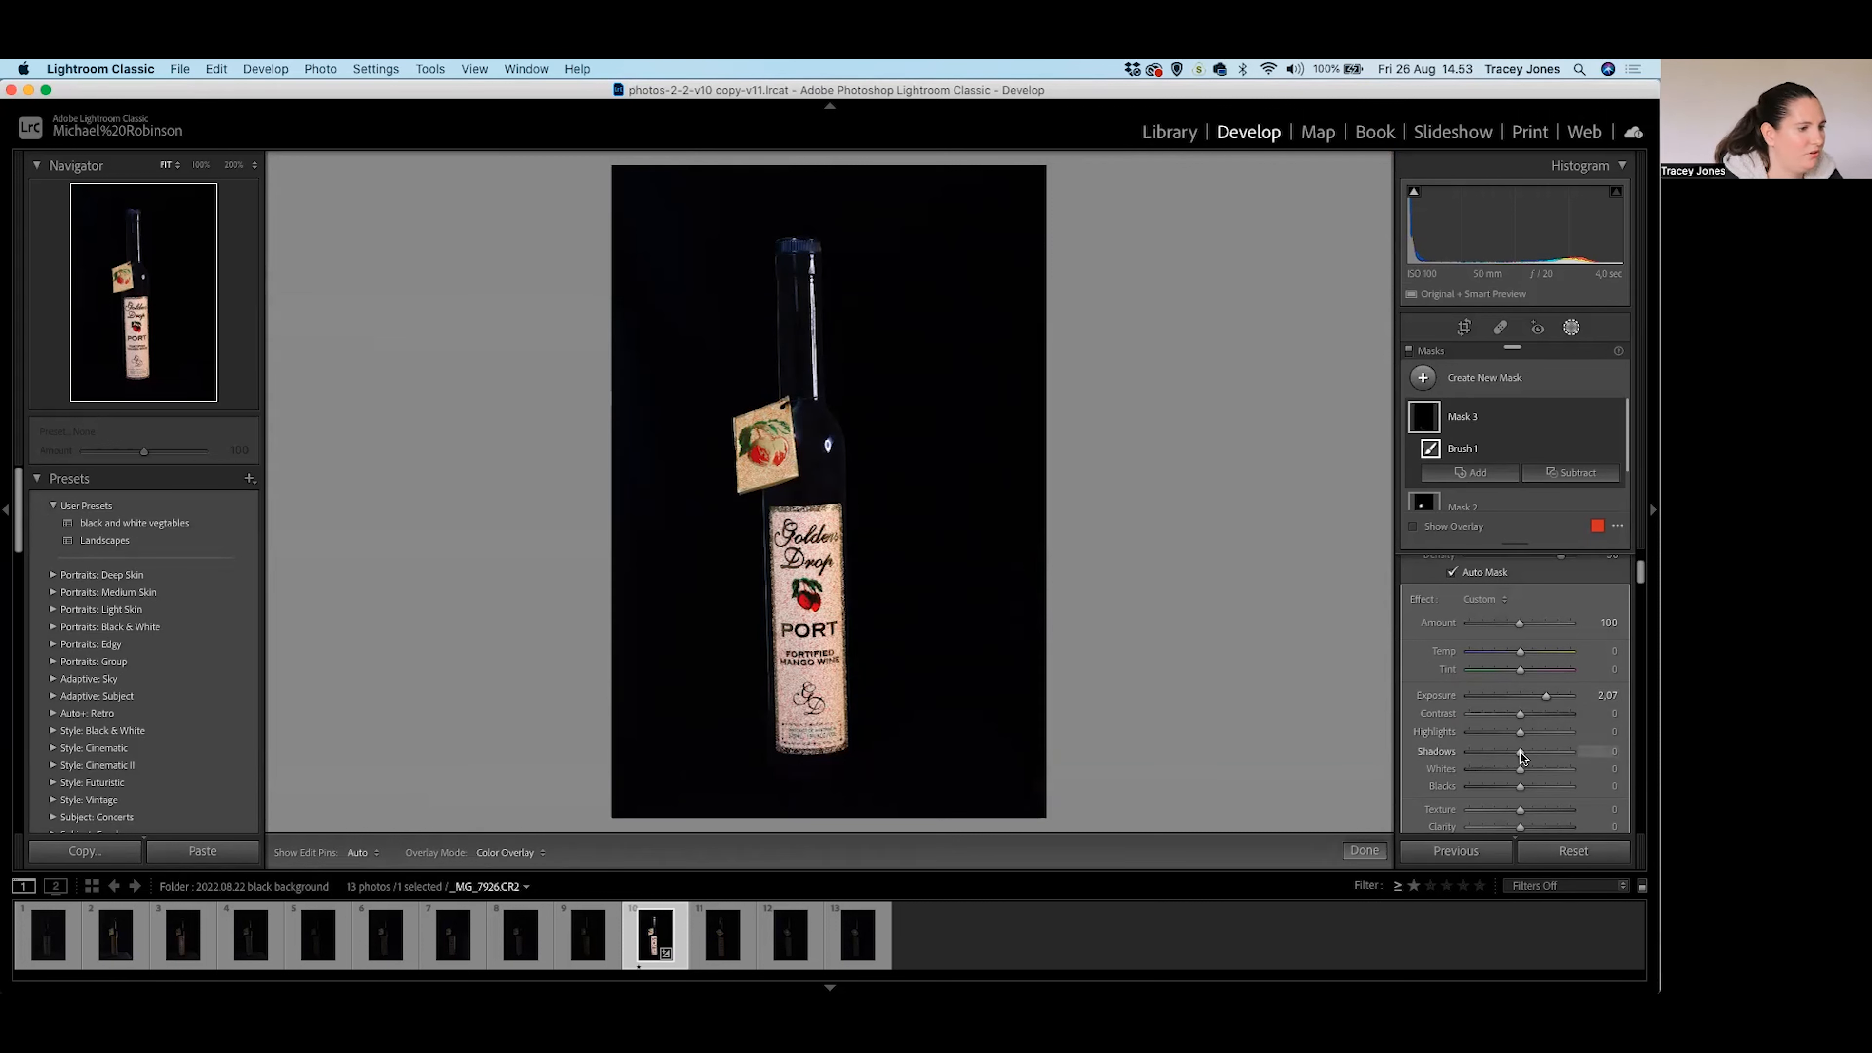
drag(1526, 752, 1554, 695)
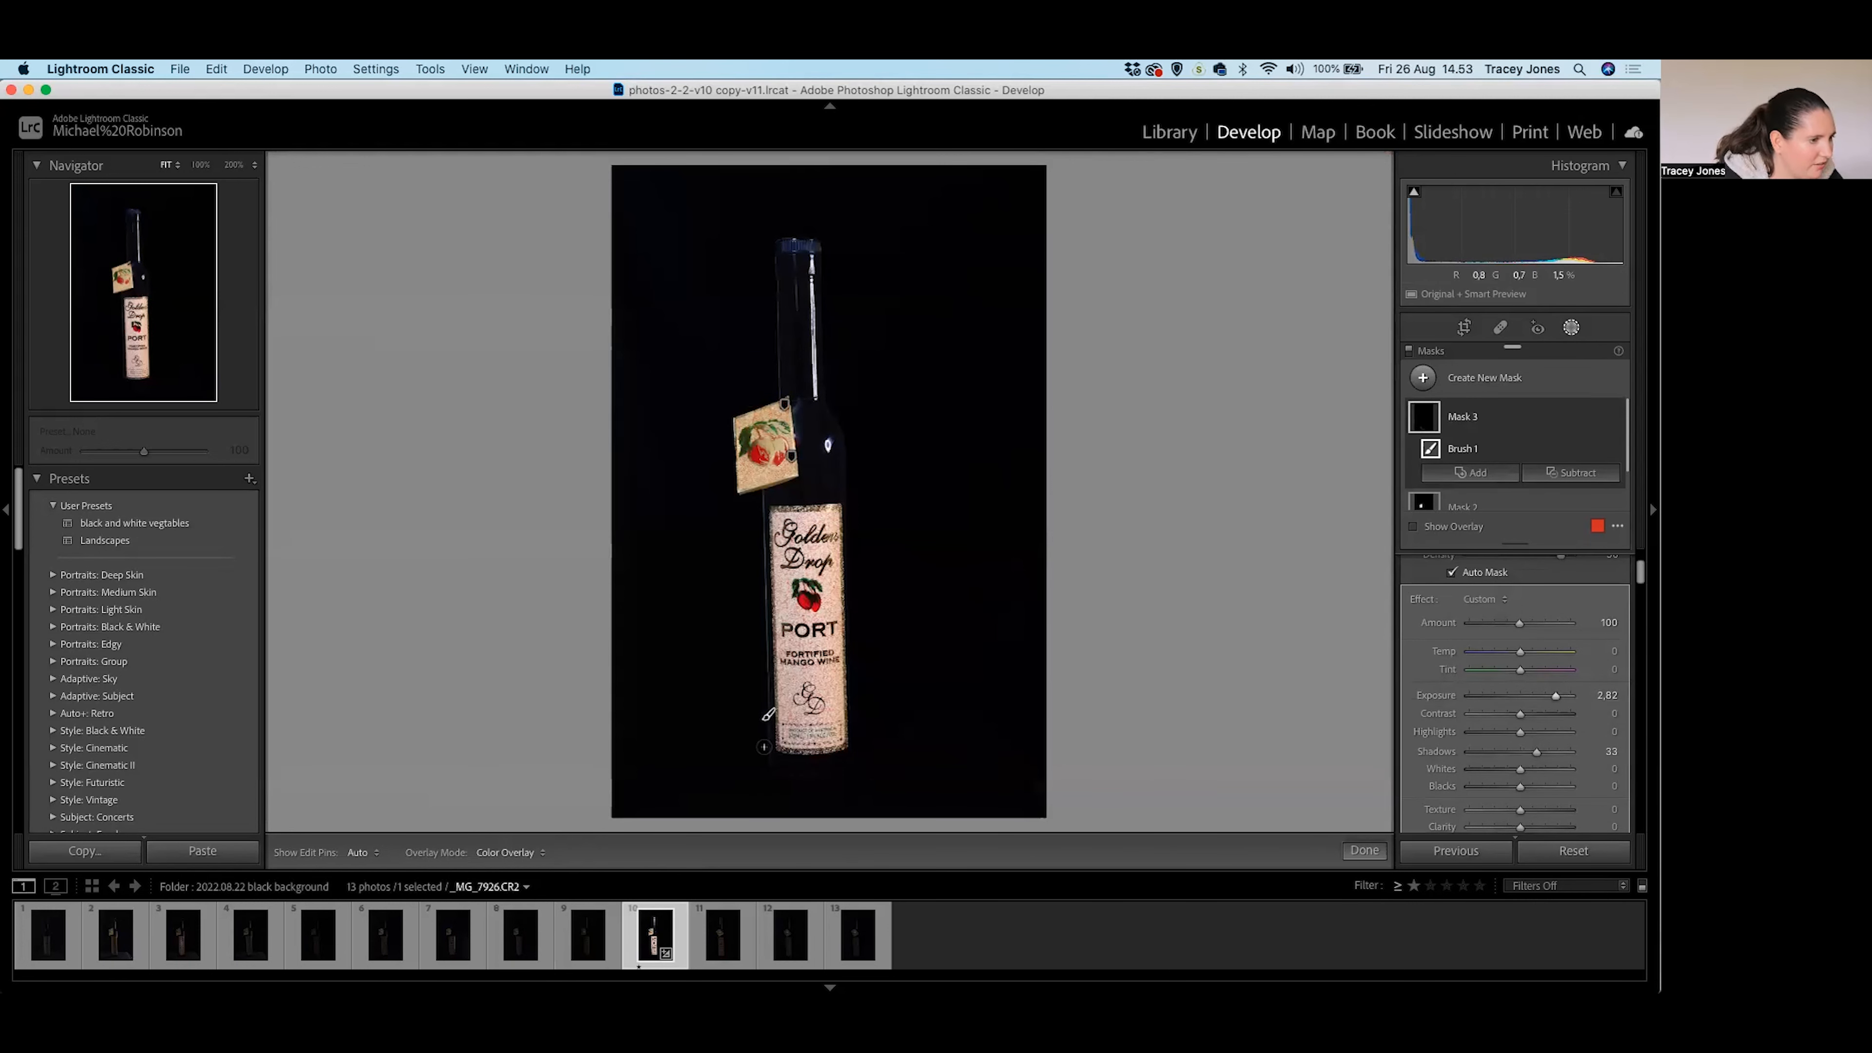
click(819, 730)
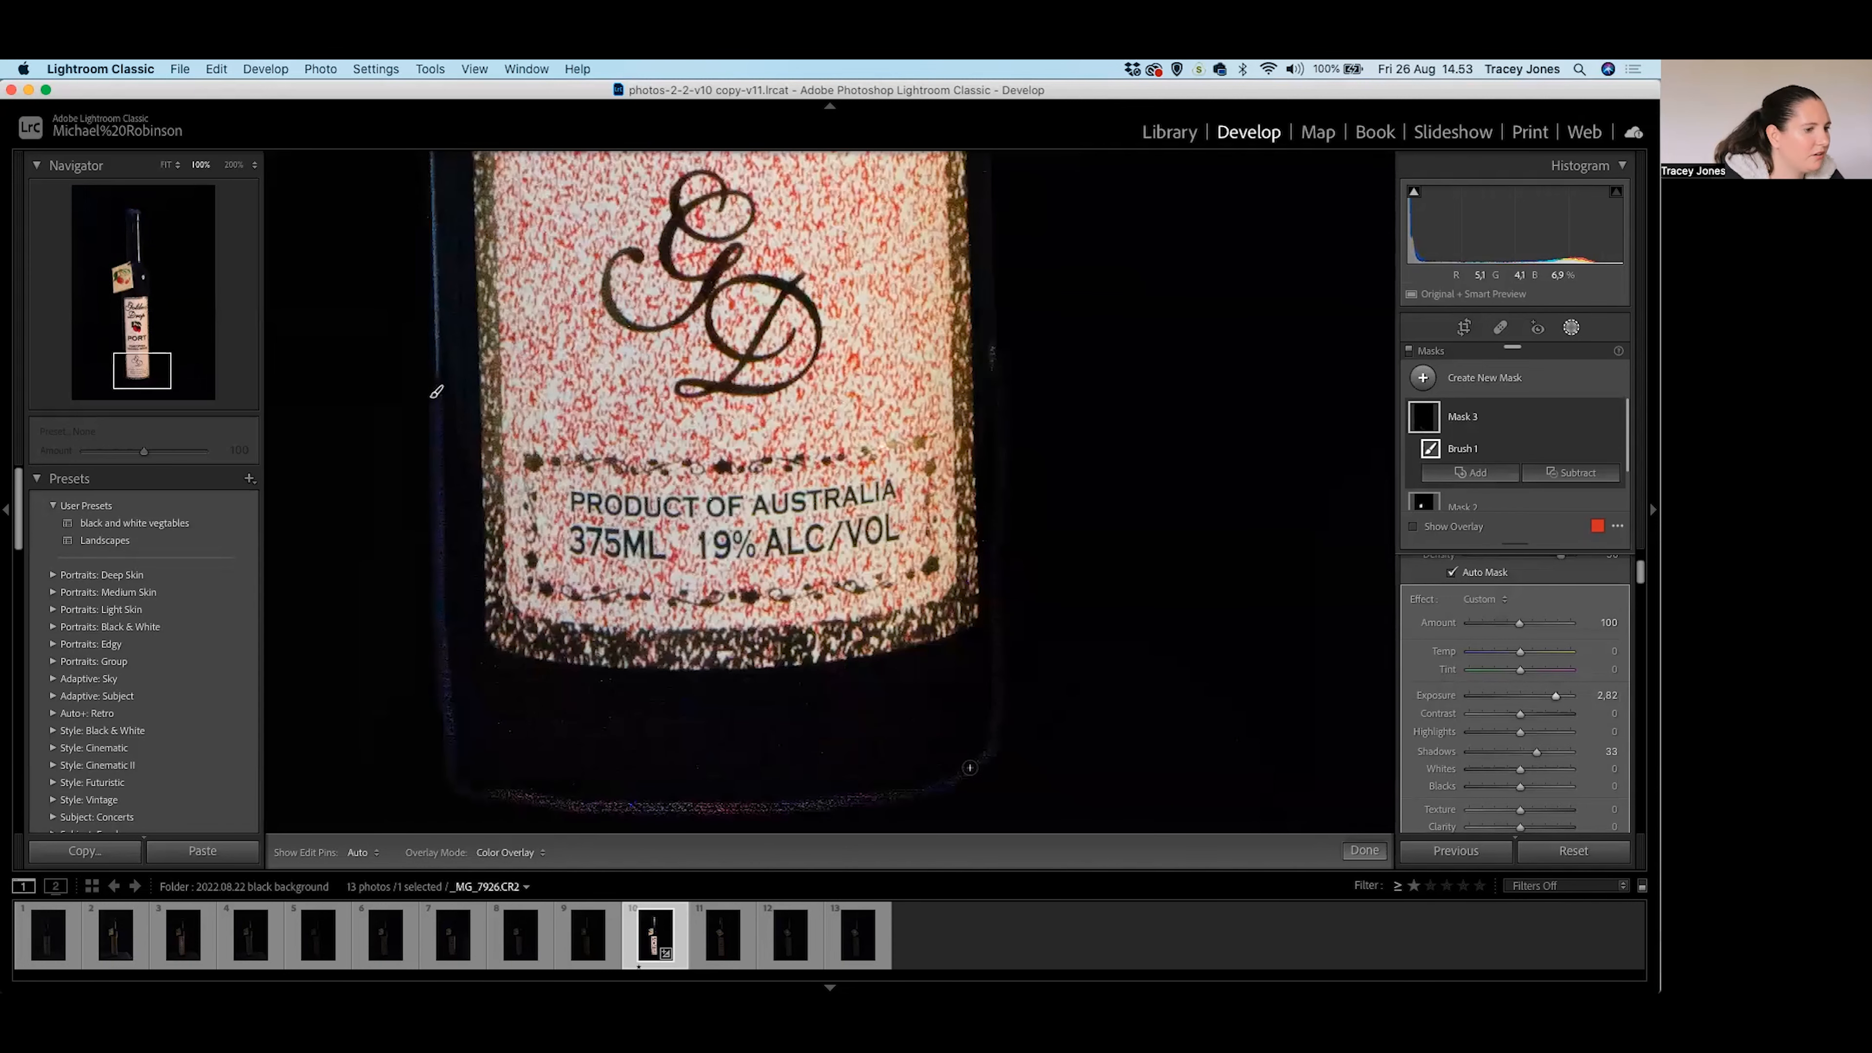
scroll(1543, 404, down, 1)
scroll(1544, 443, down, 1)
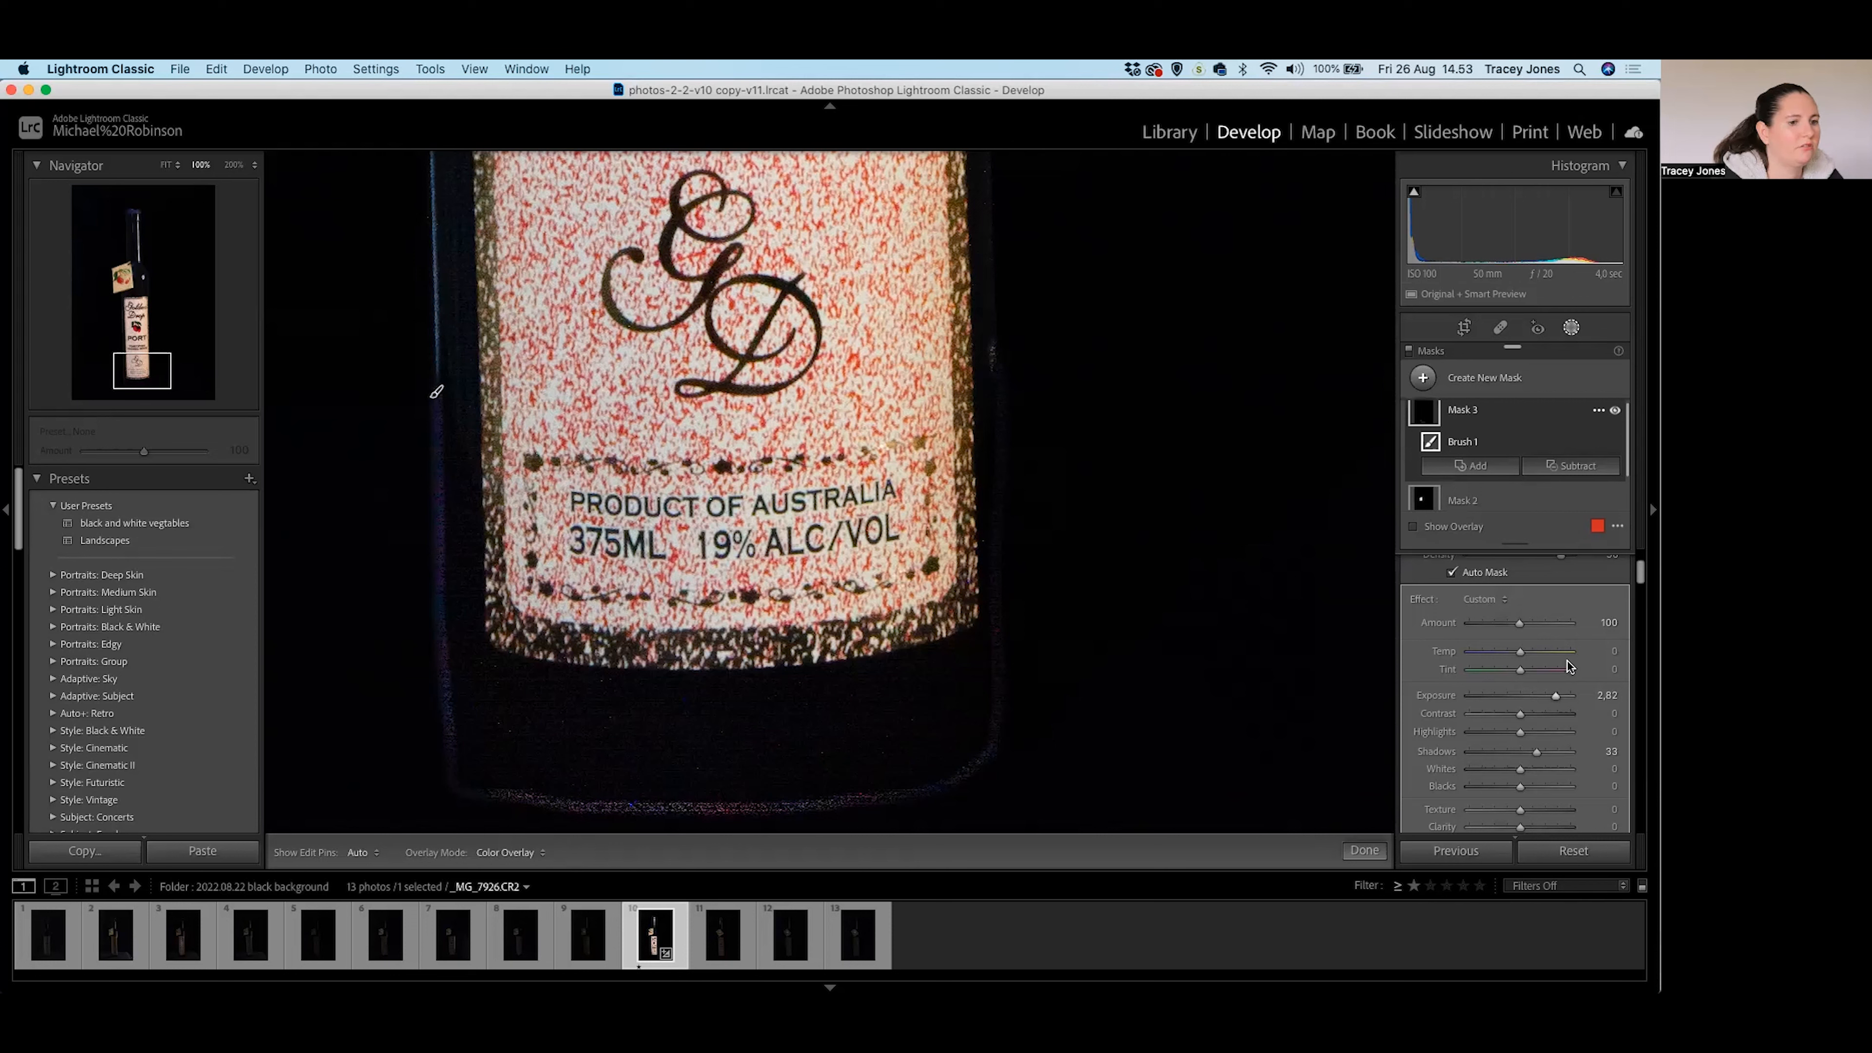
scroll(1569, 666, down, 6)
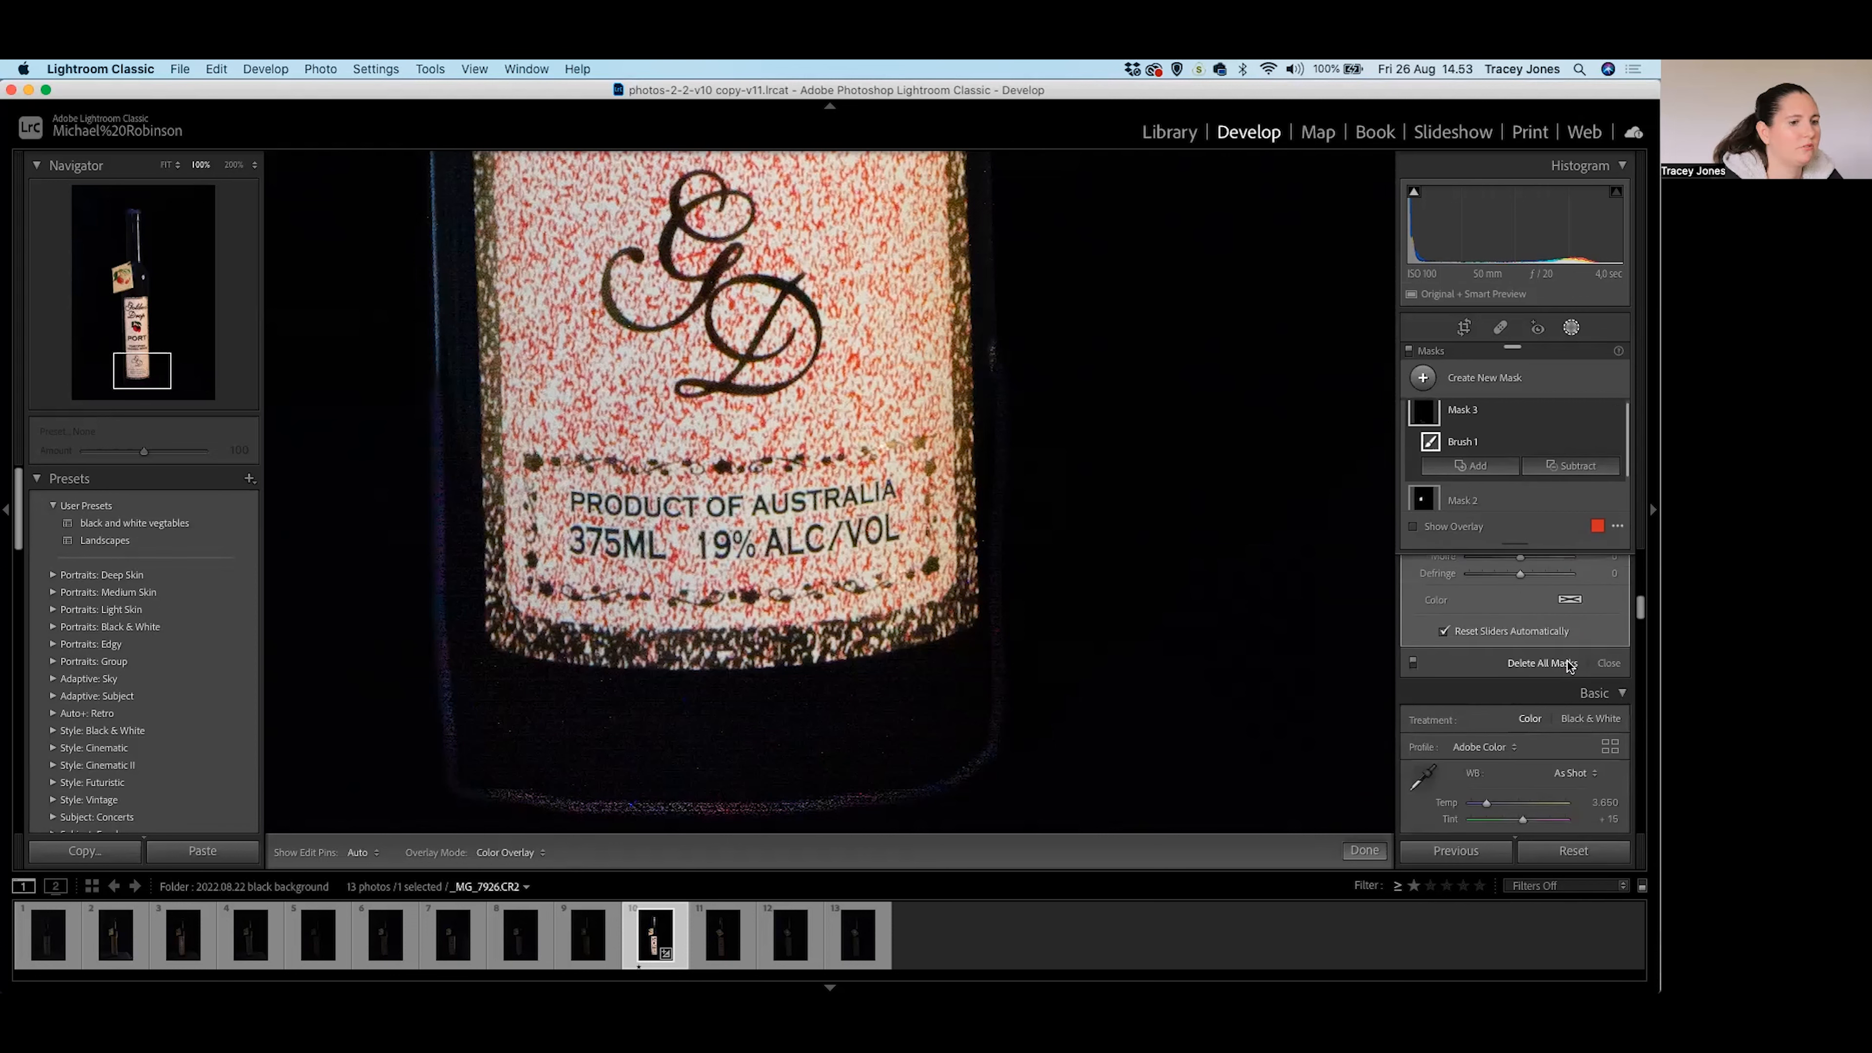
Increase the label brush Feather to 87 and return to the fit view of the whole bottle.
scroll(1568, 666, up, 7)
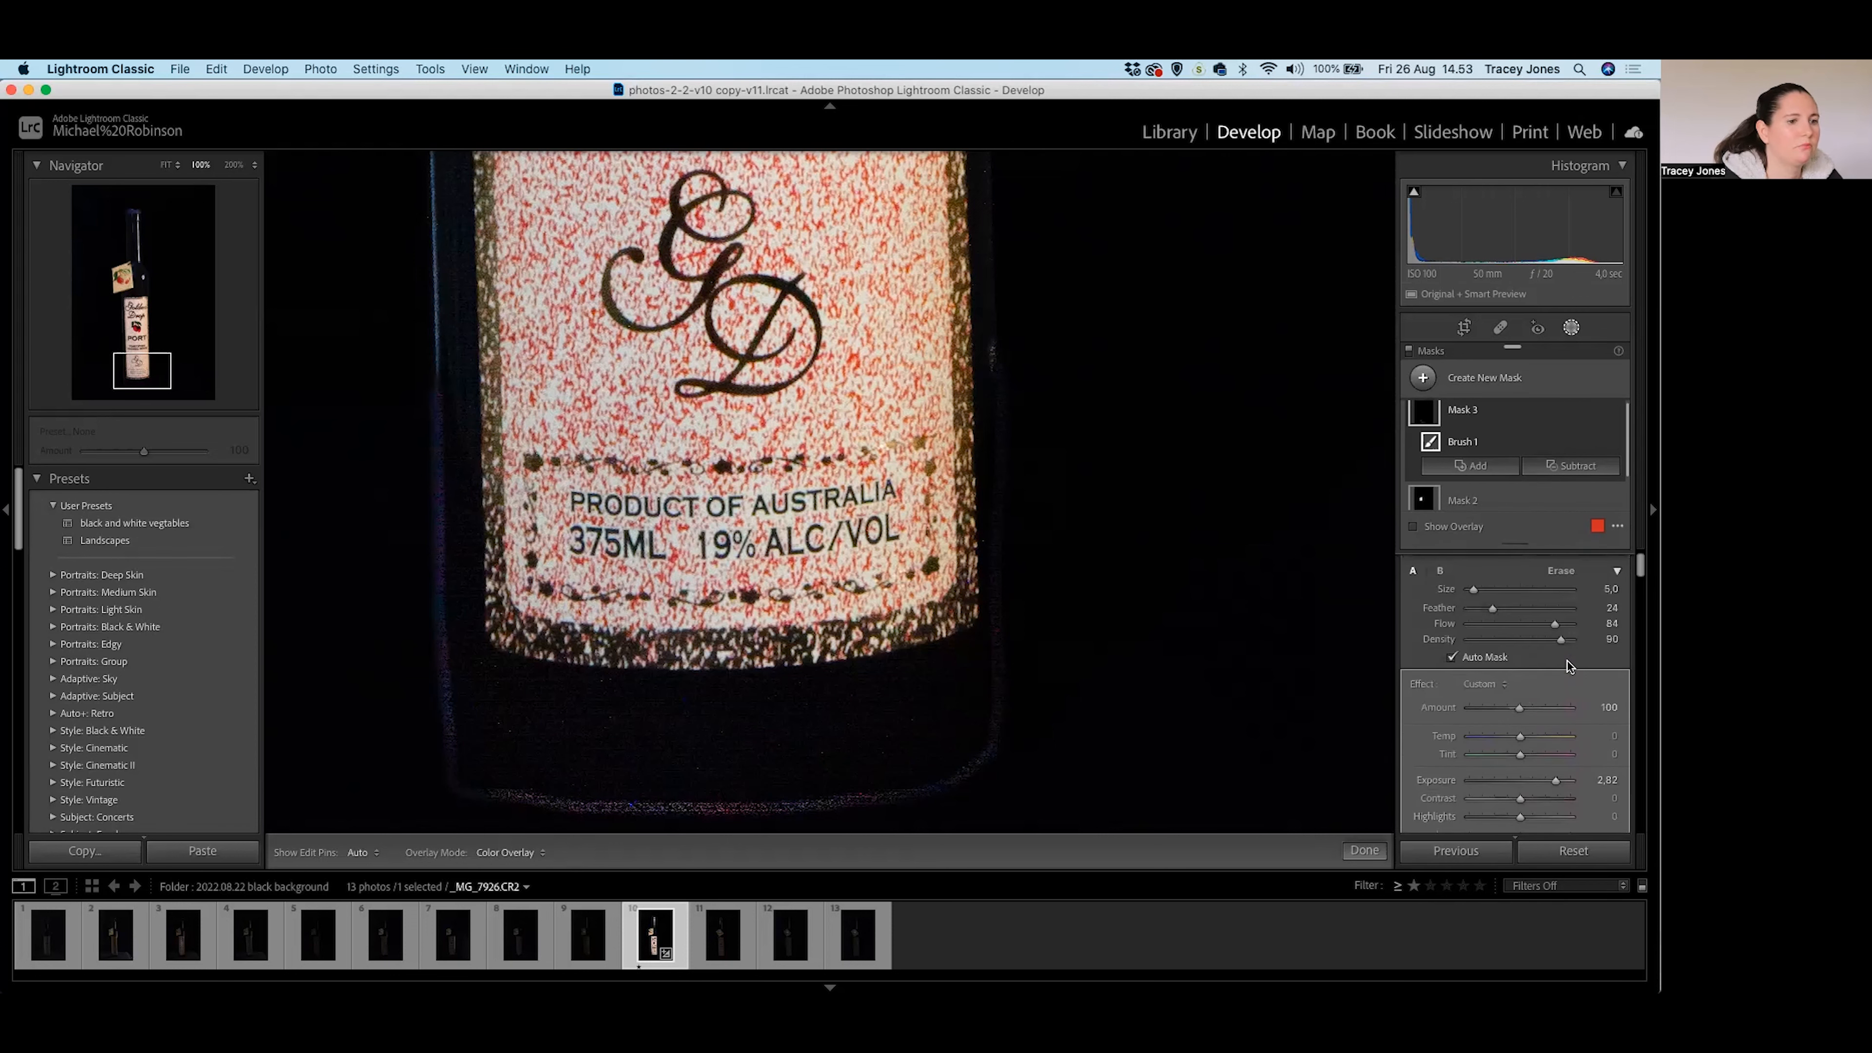
scroll(1568, 666, up, 1)
drag(1494, 624, 1557, 626)
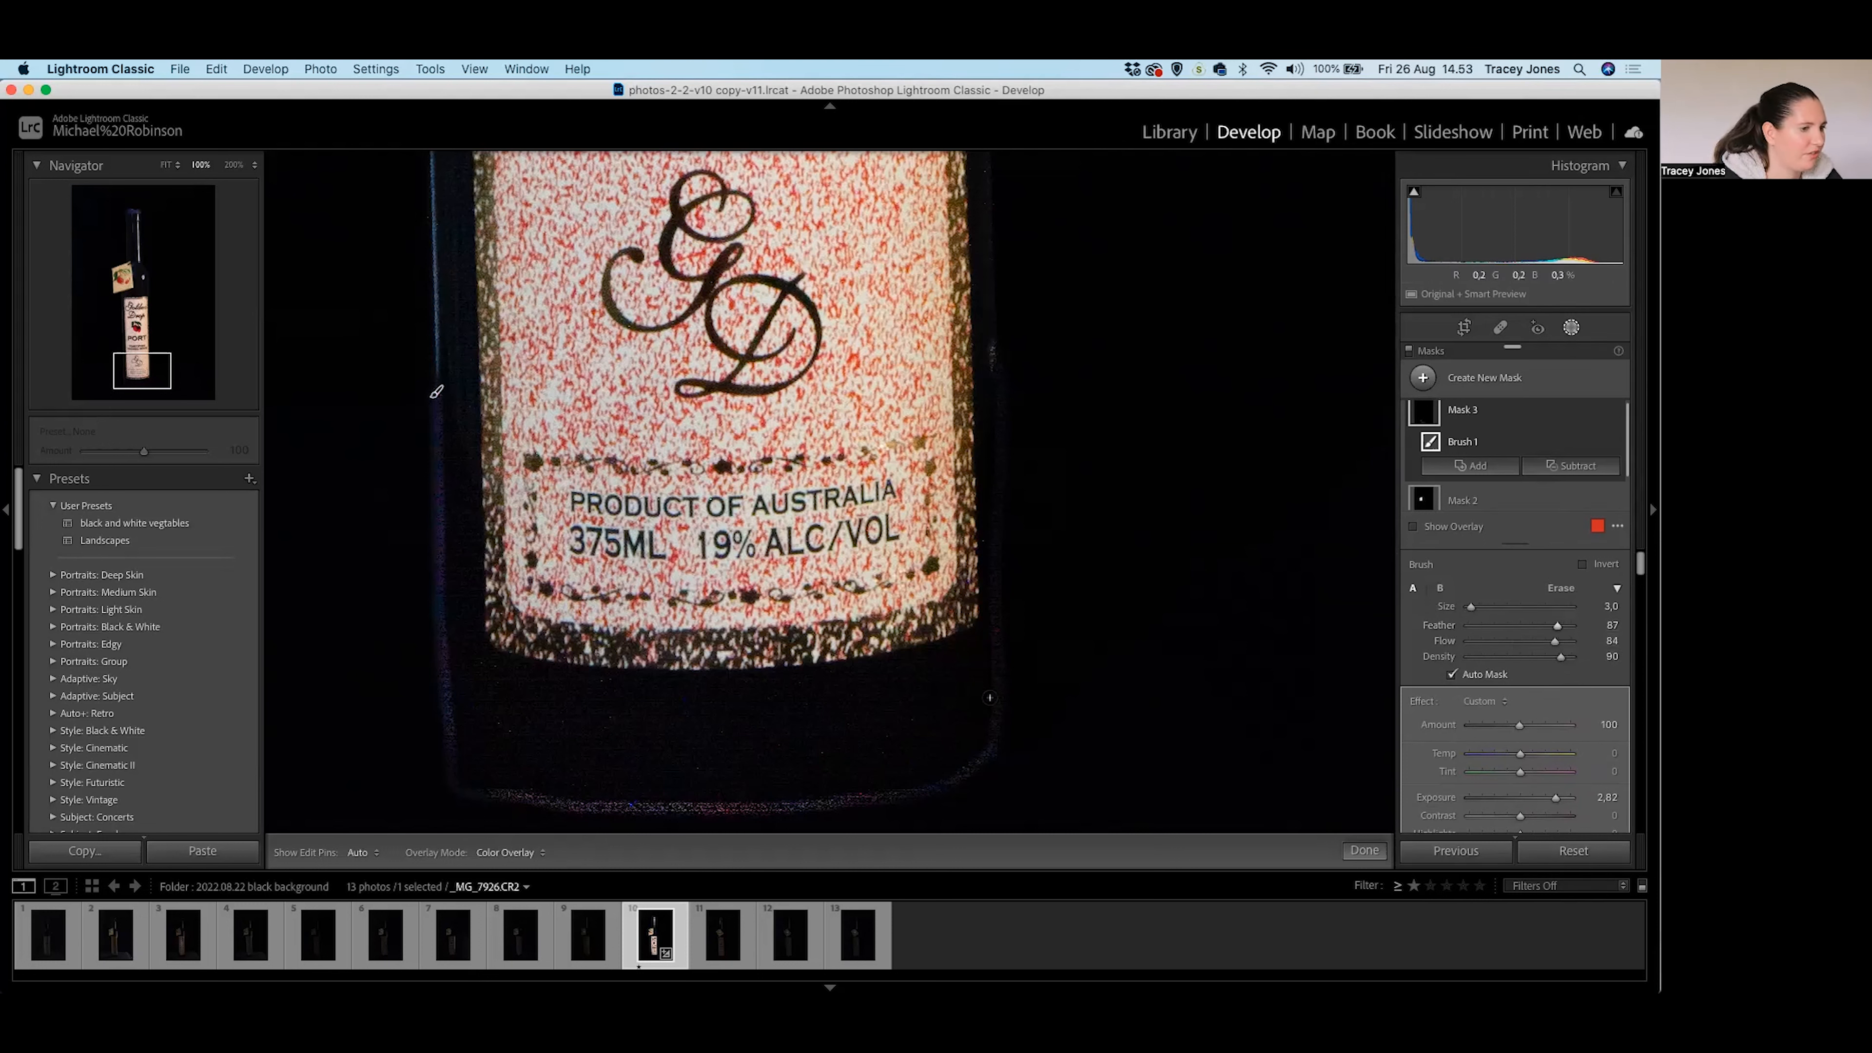
key(h)
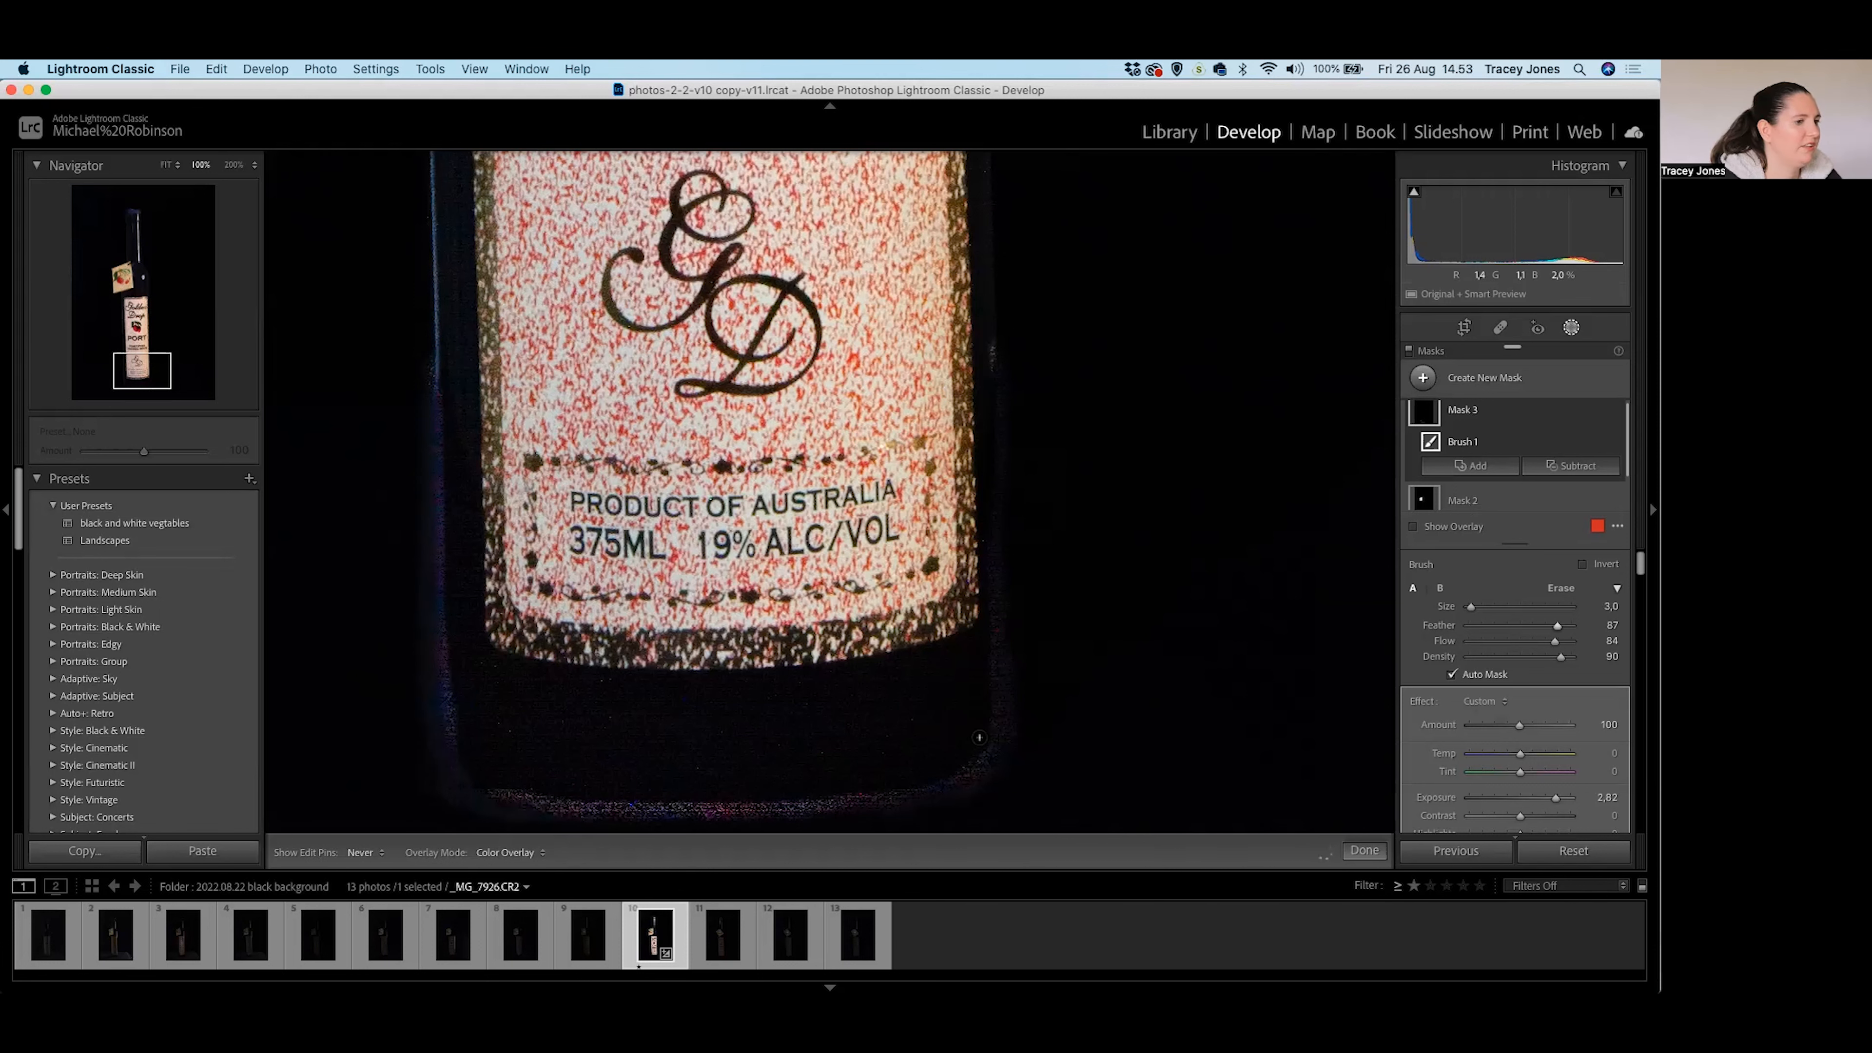
key(h)
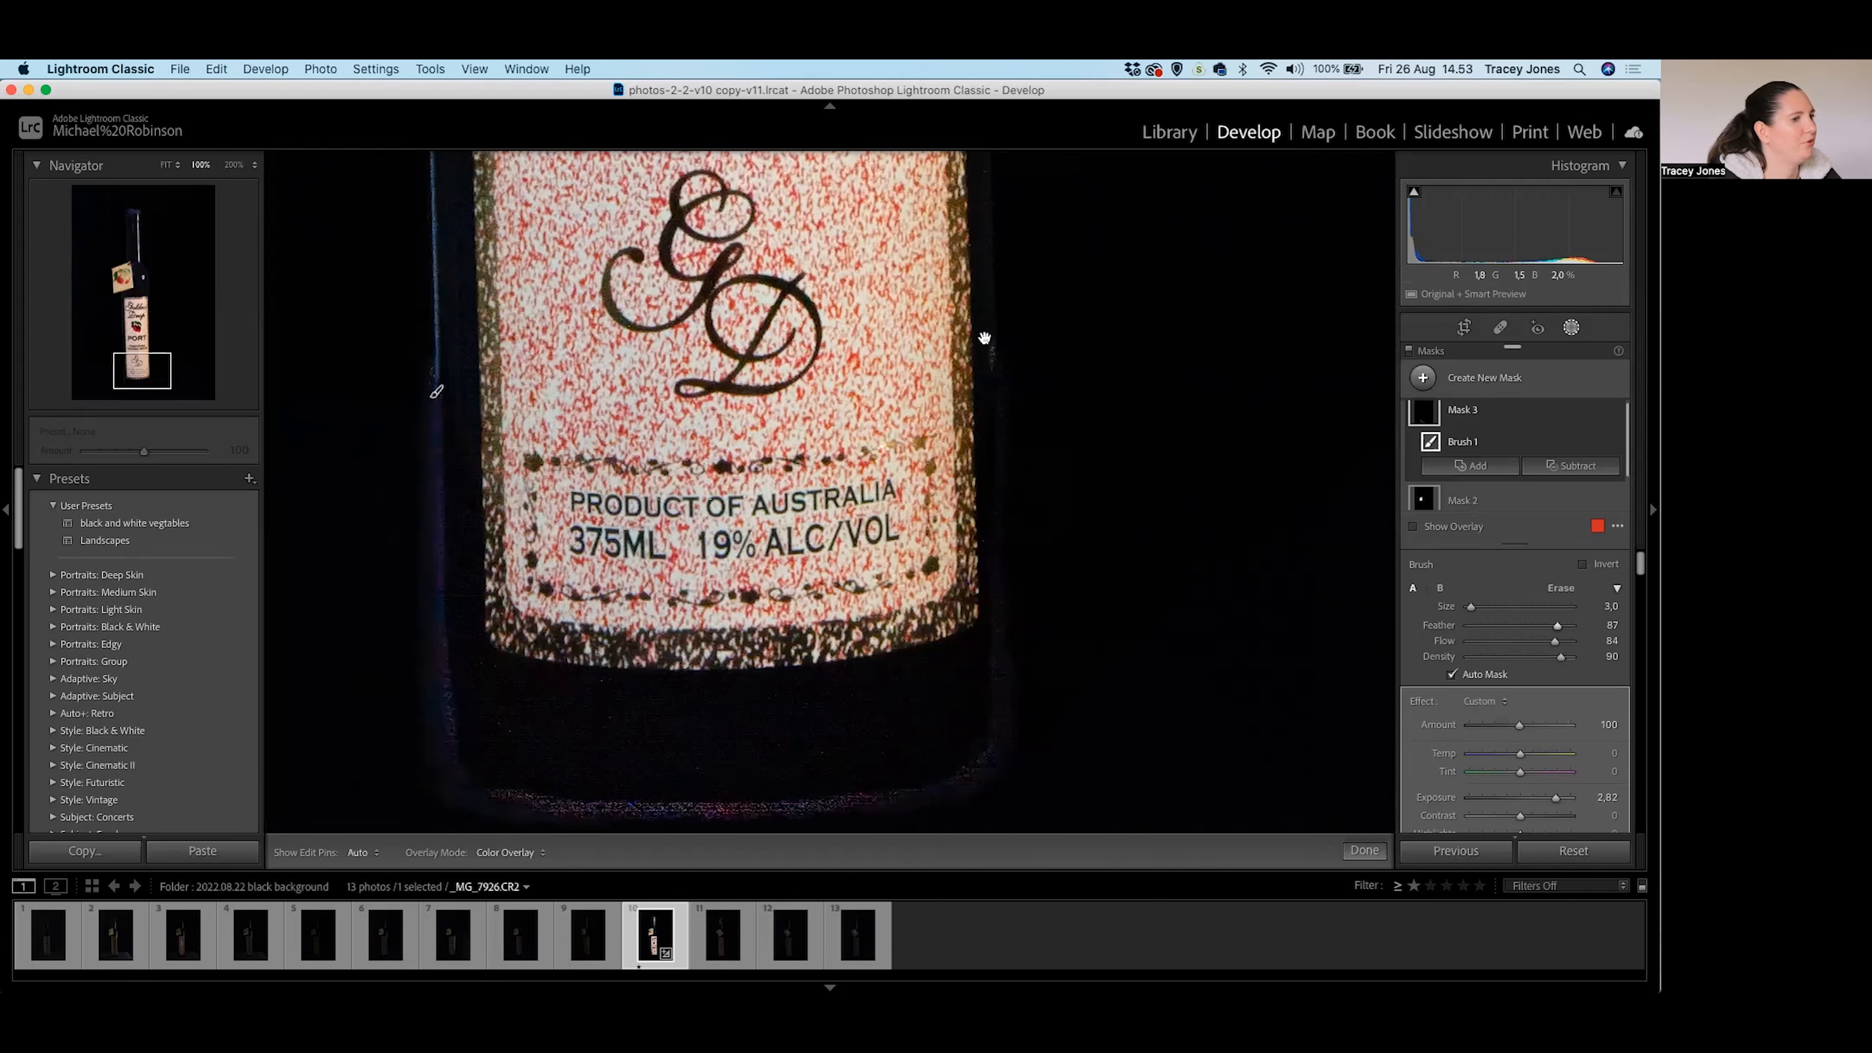
drag(1014, 435, 1019, 485)
click(1020, 484)
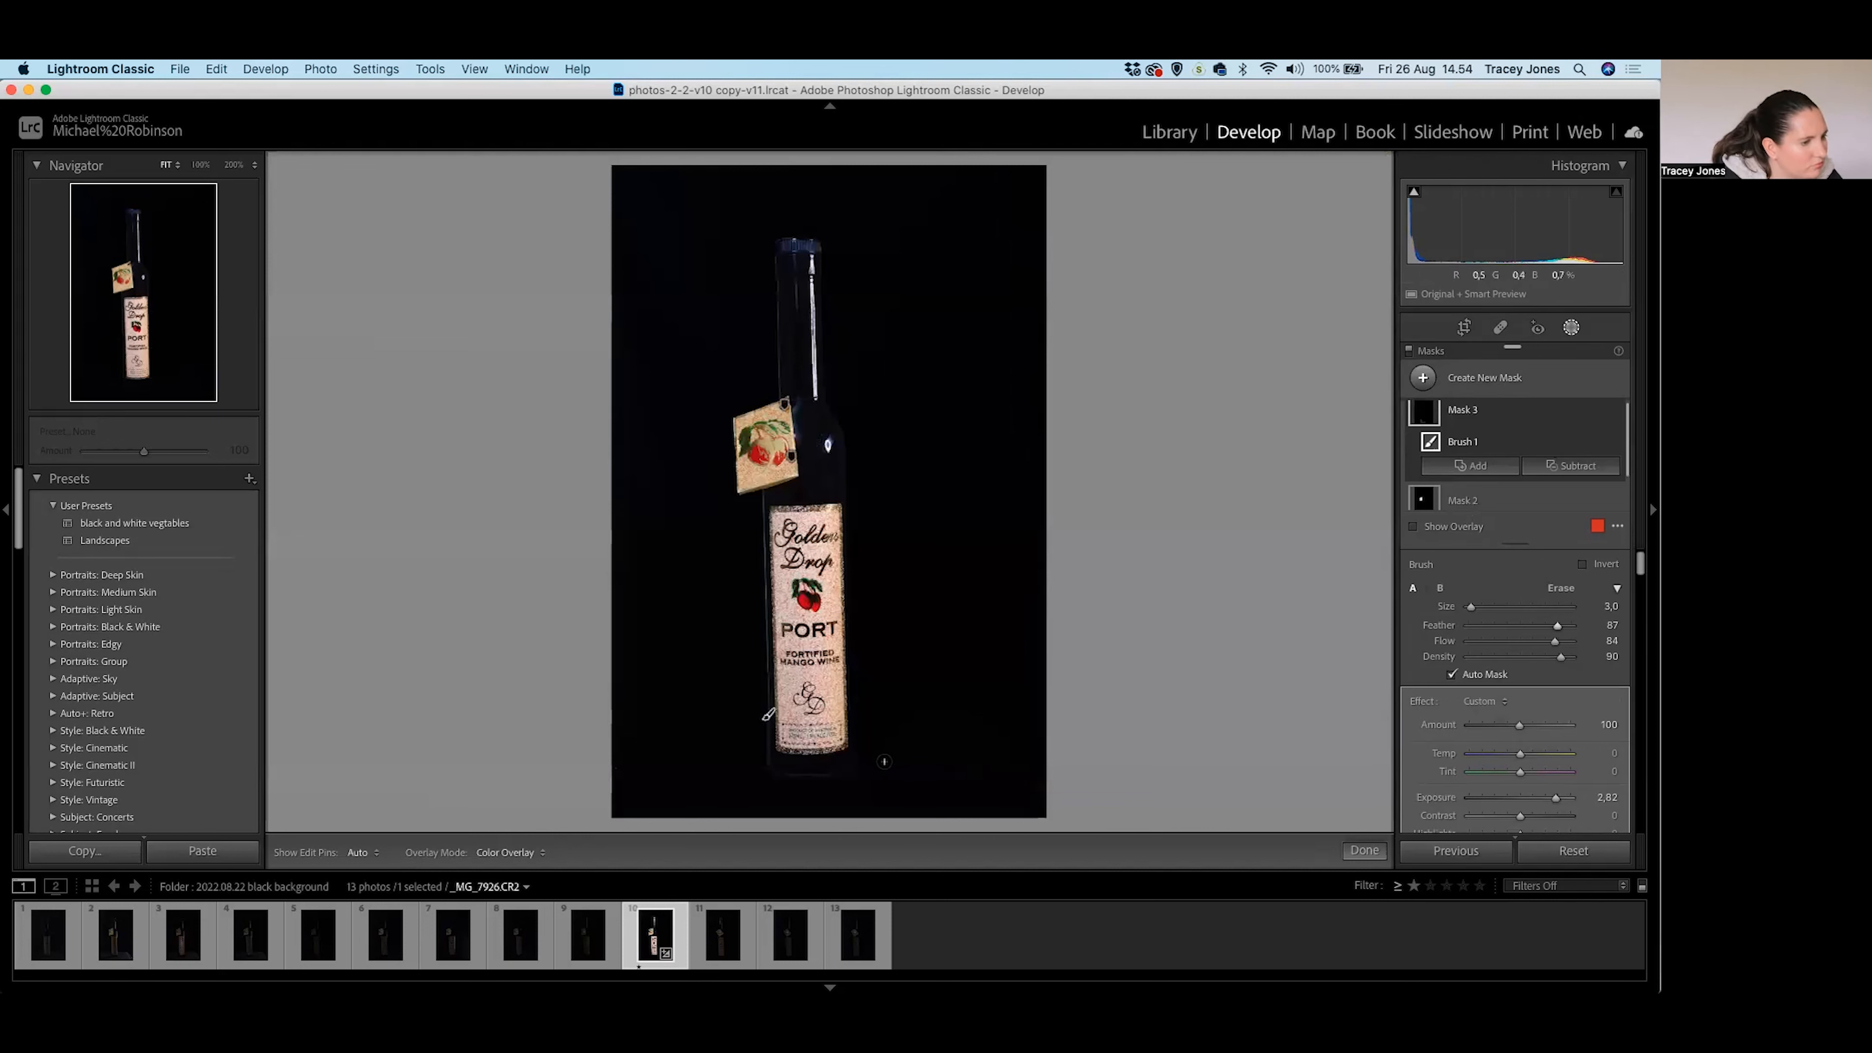
Undo the last brush mask update.
key(h)
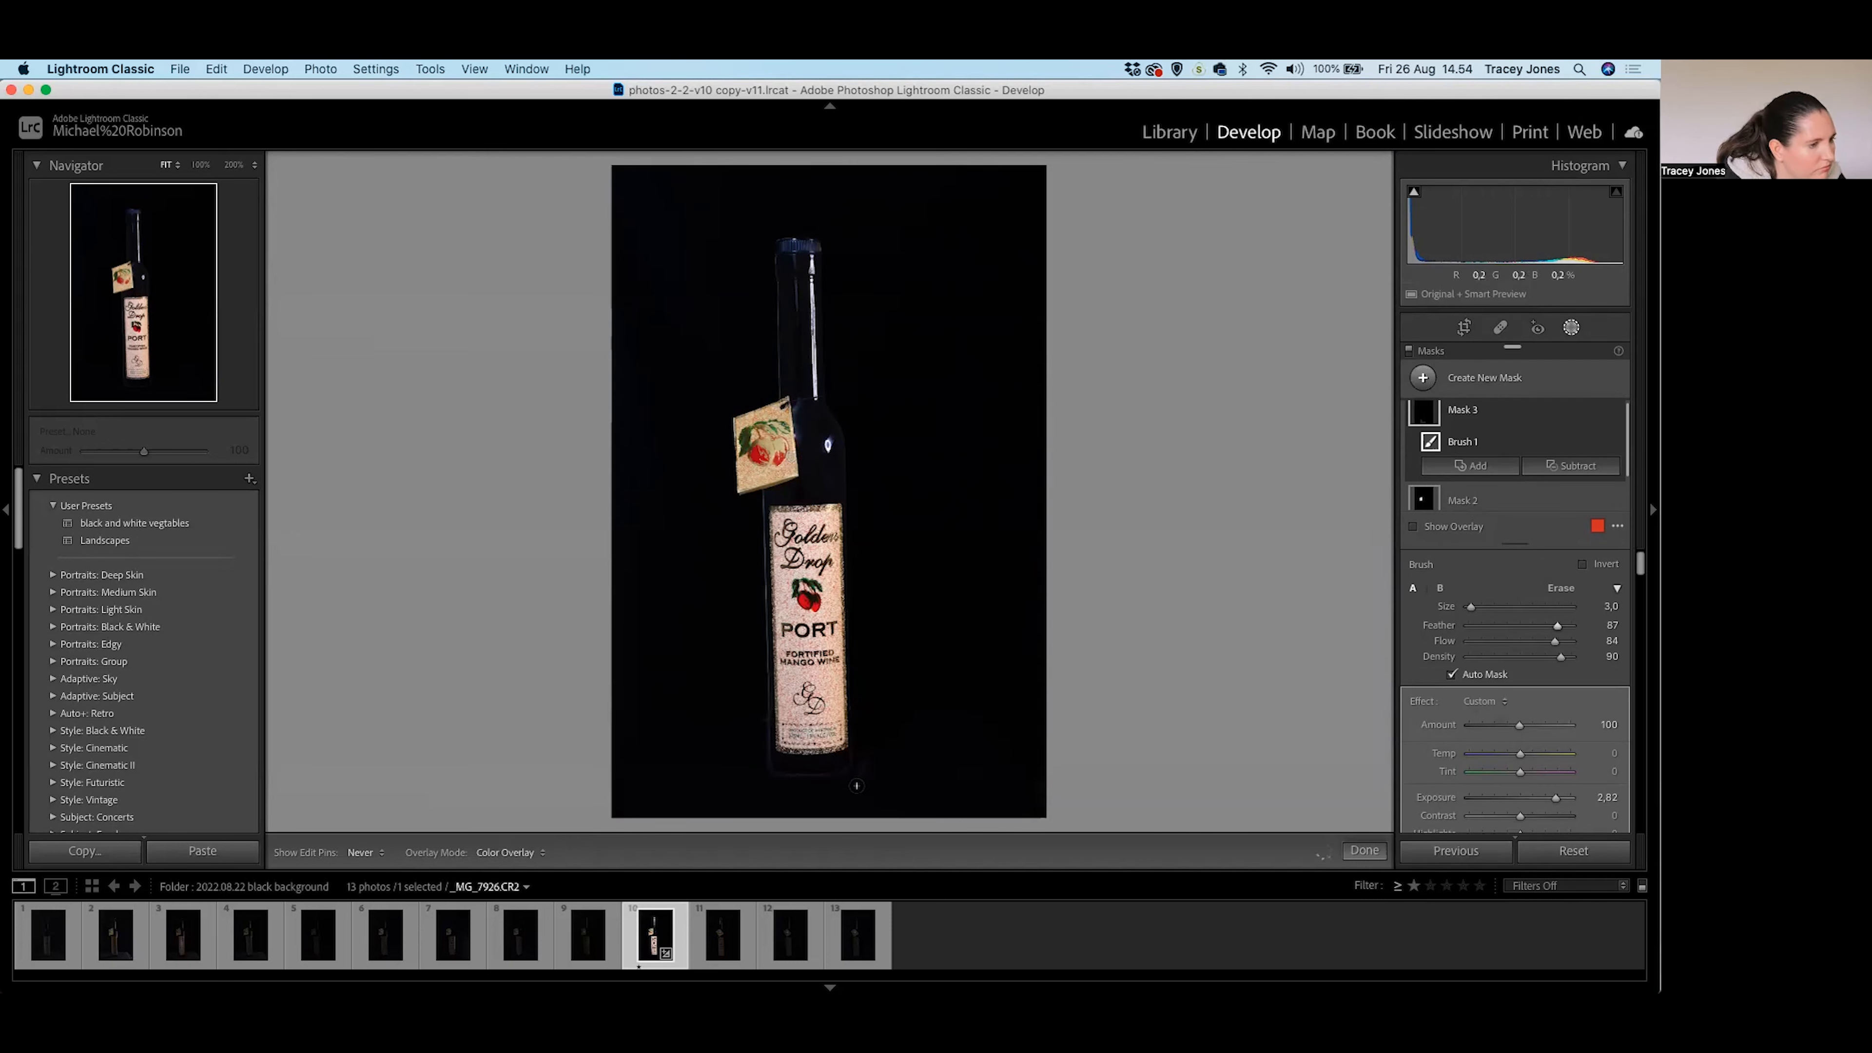
key(h)
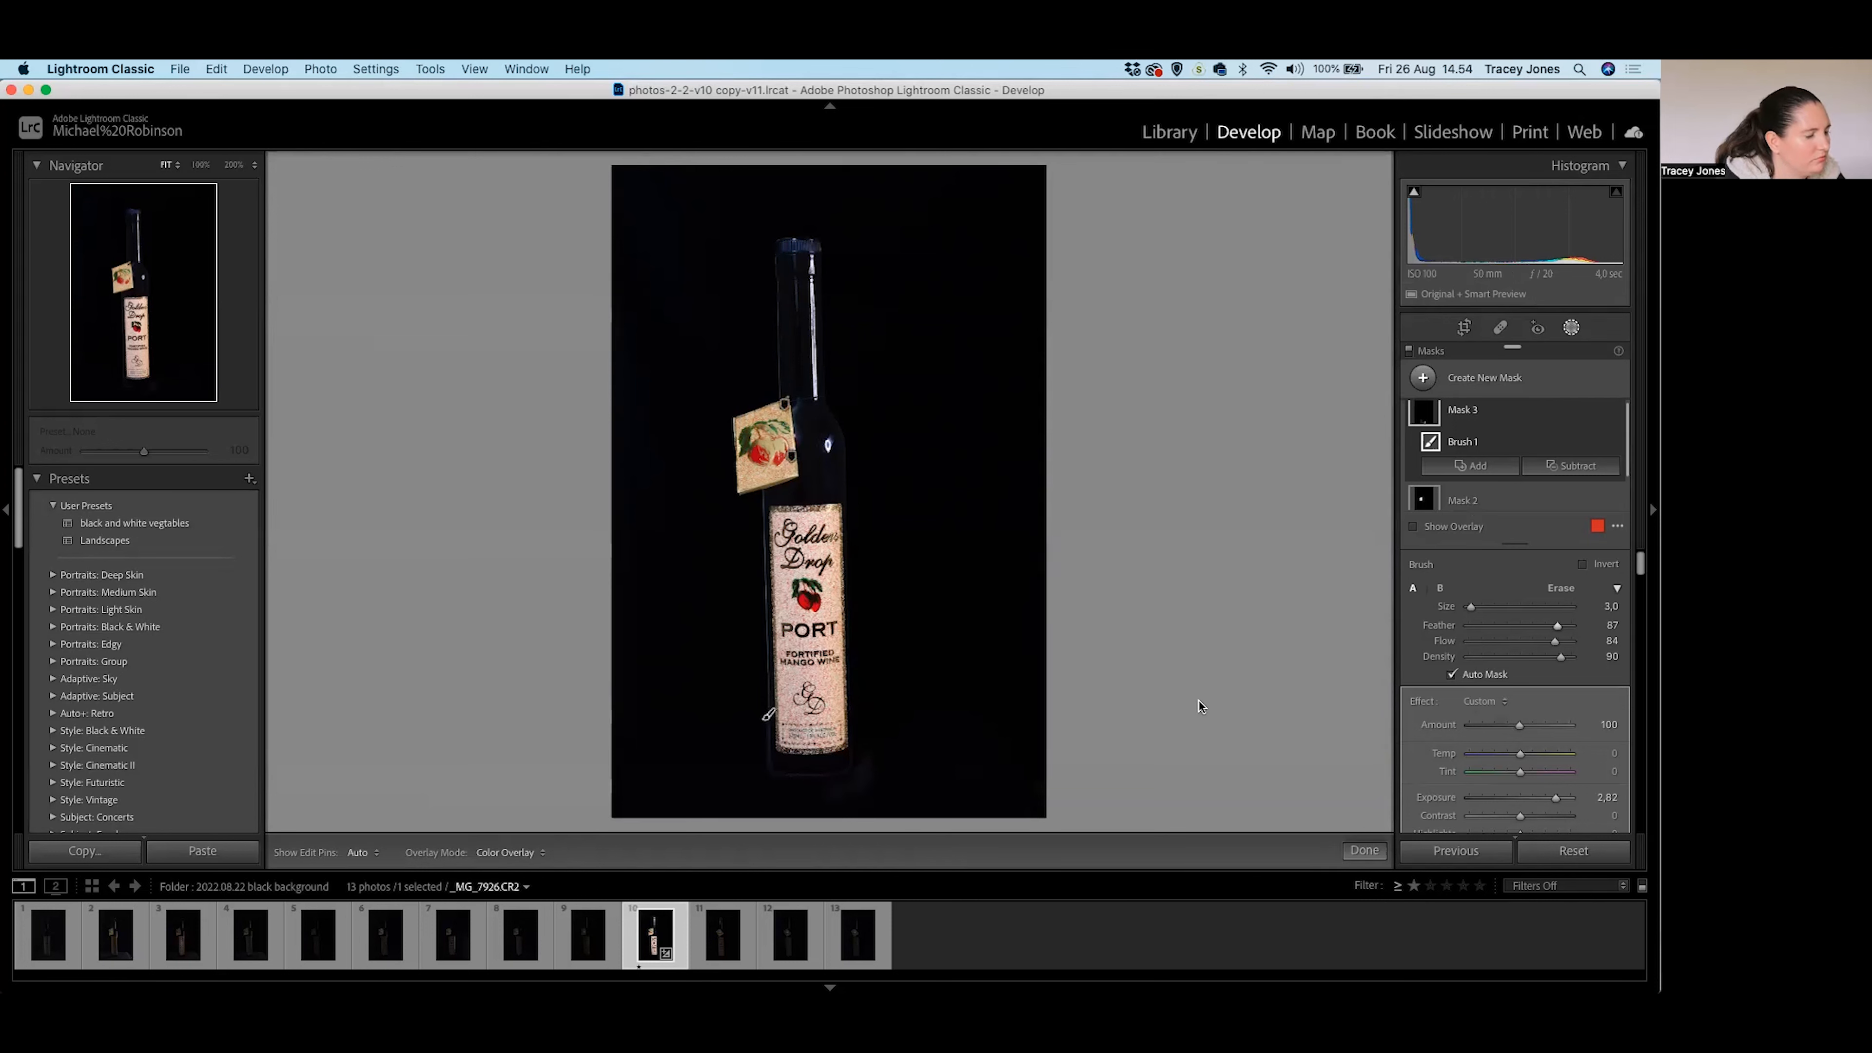
key(super+z)
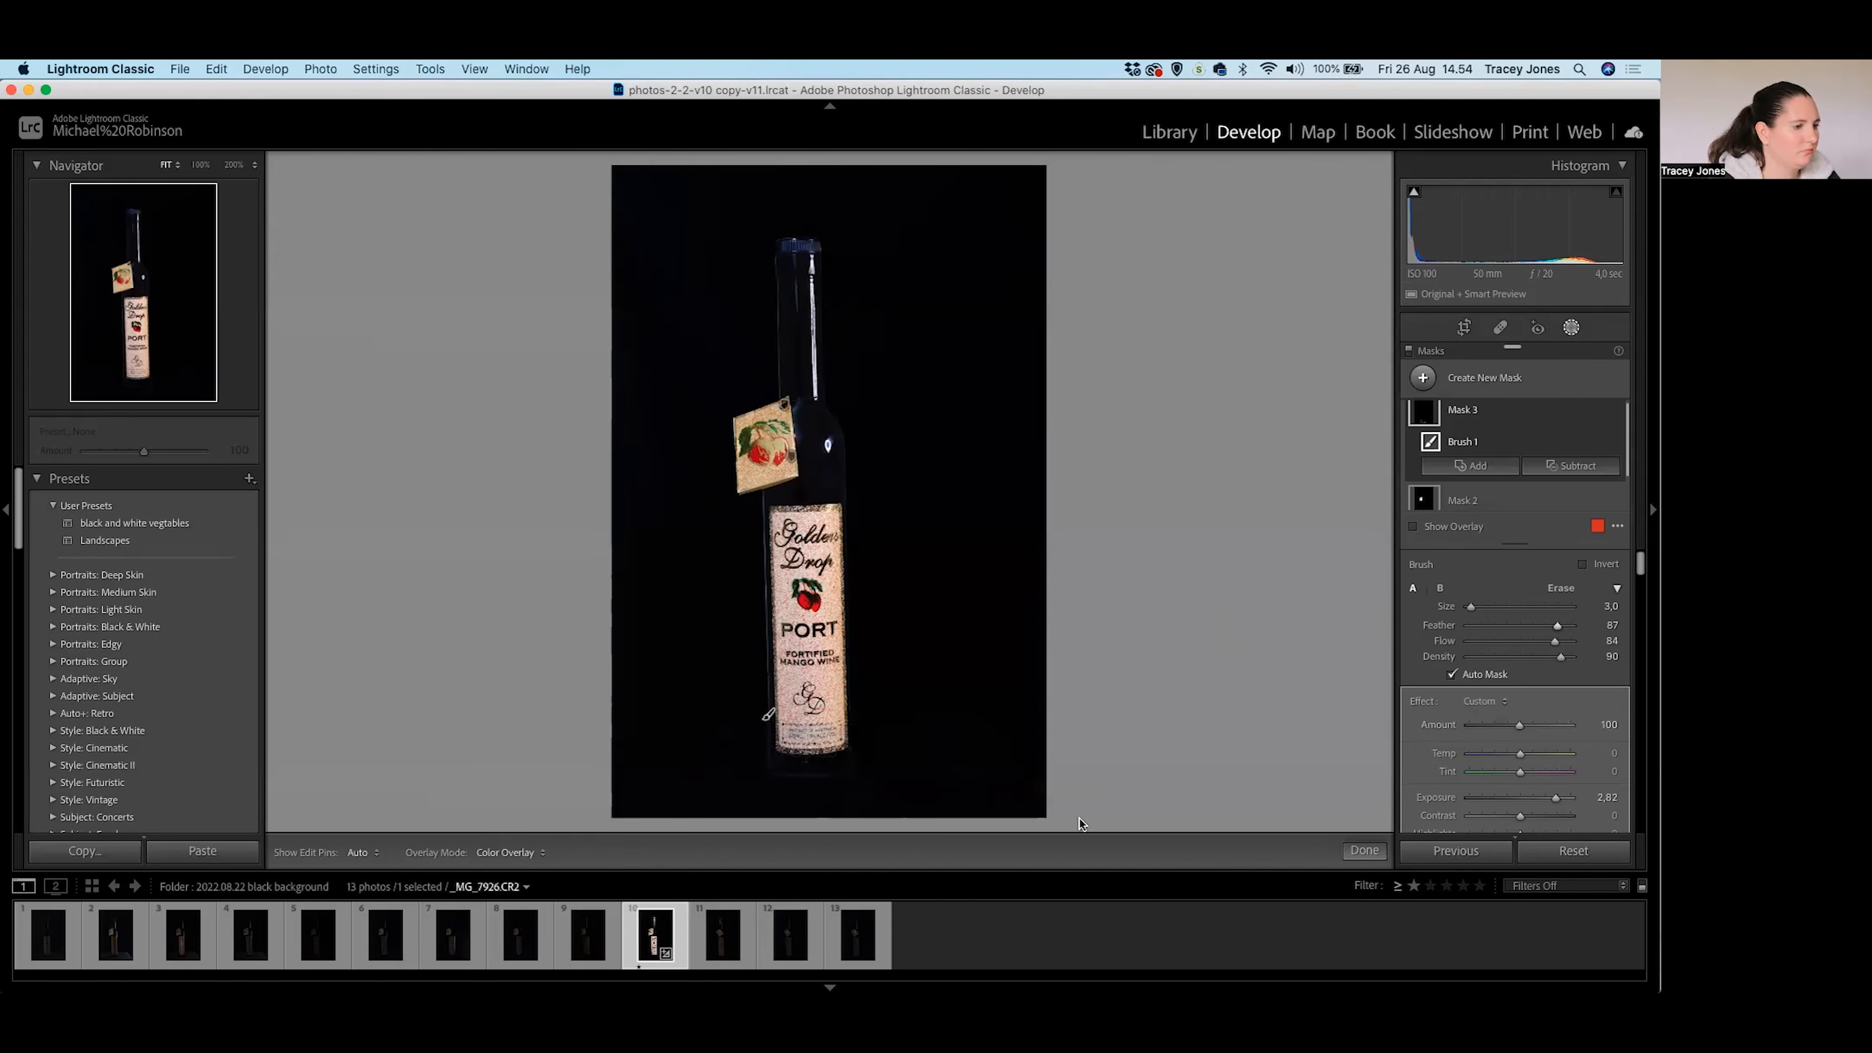
Lower Mask 3's Exposure to 2.05 and finish editing masks.
scroll(1512, 715, down, 1)
scroll(1512, 715, down, 3)
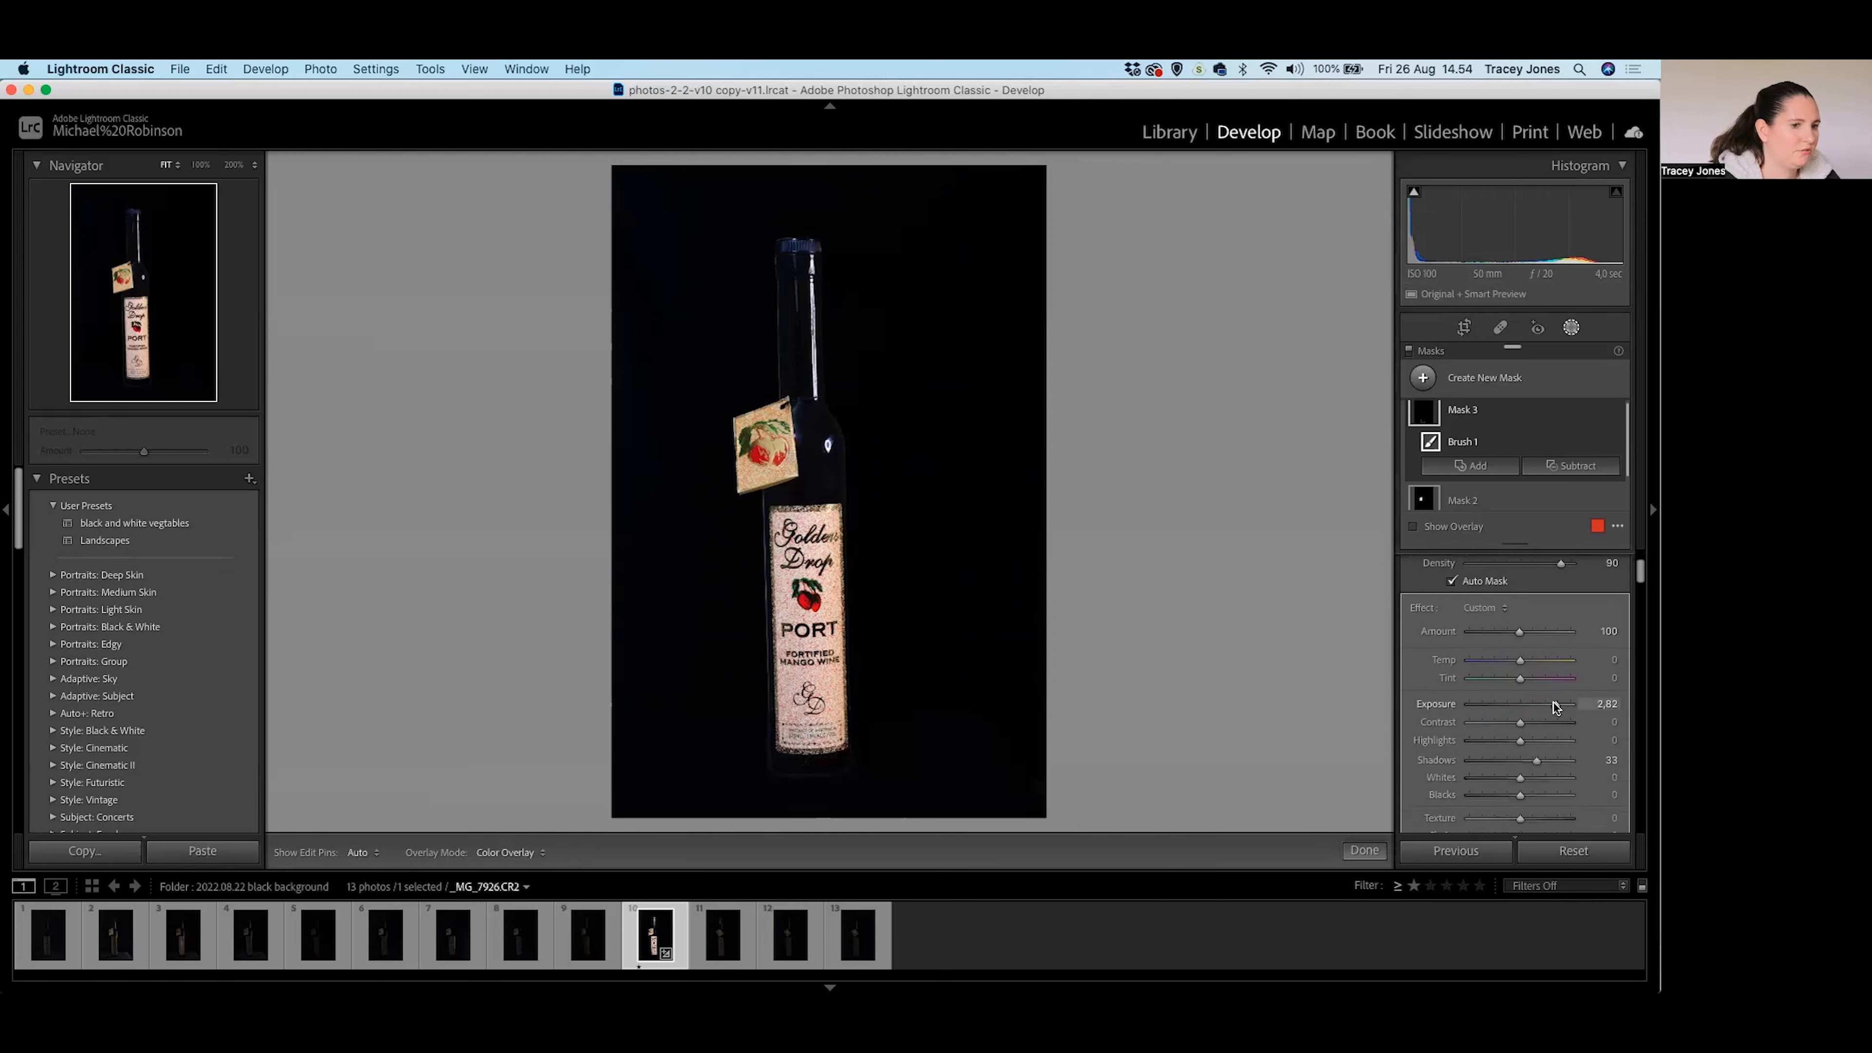
drag(1549, 701, 1545, 701)
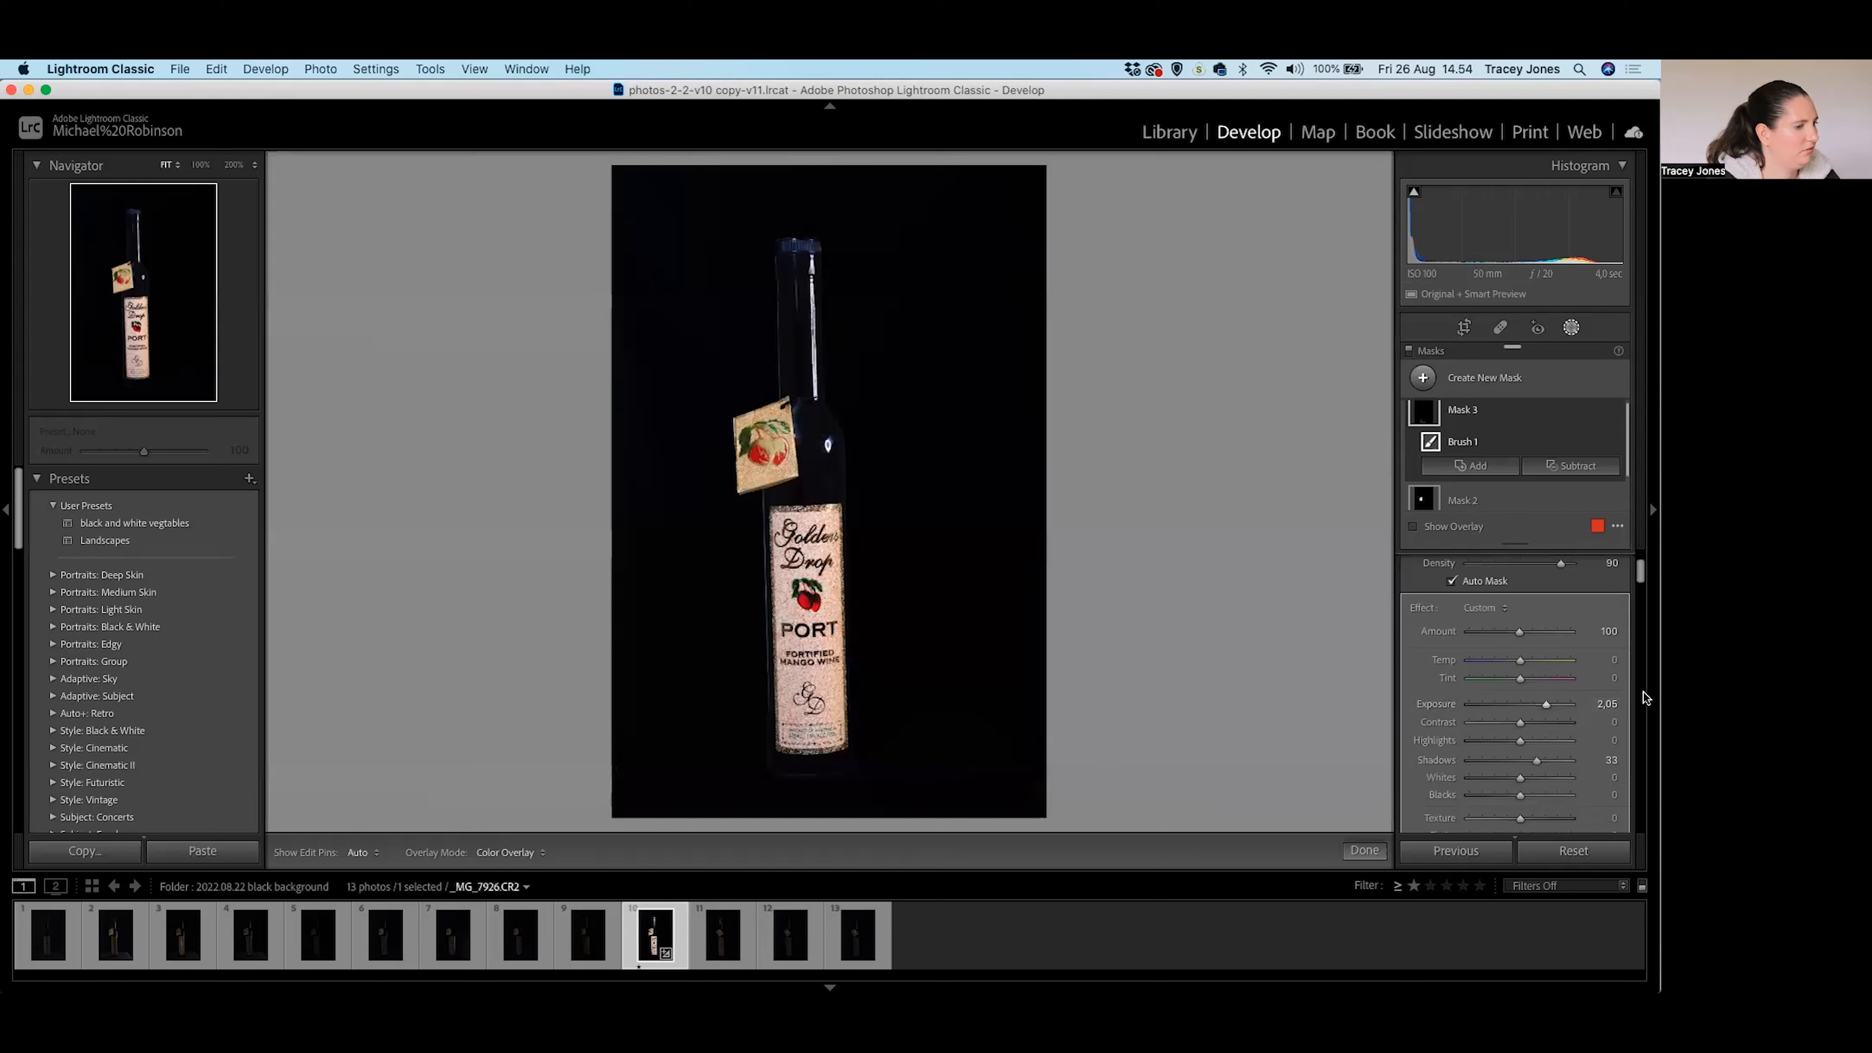
scroll(1490, 764, down, 1)
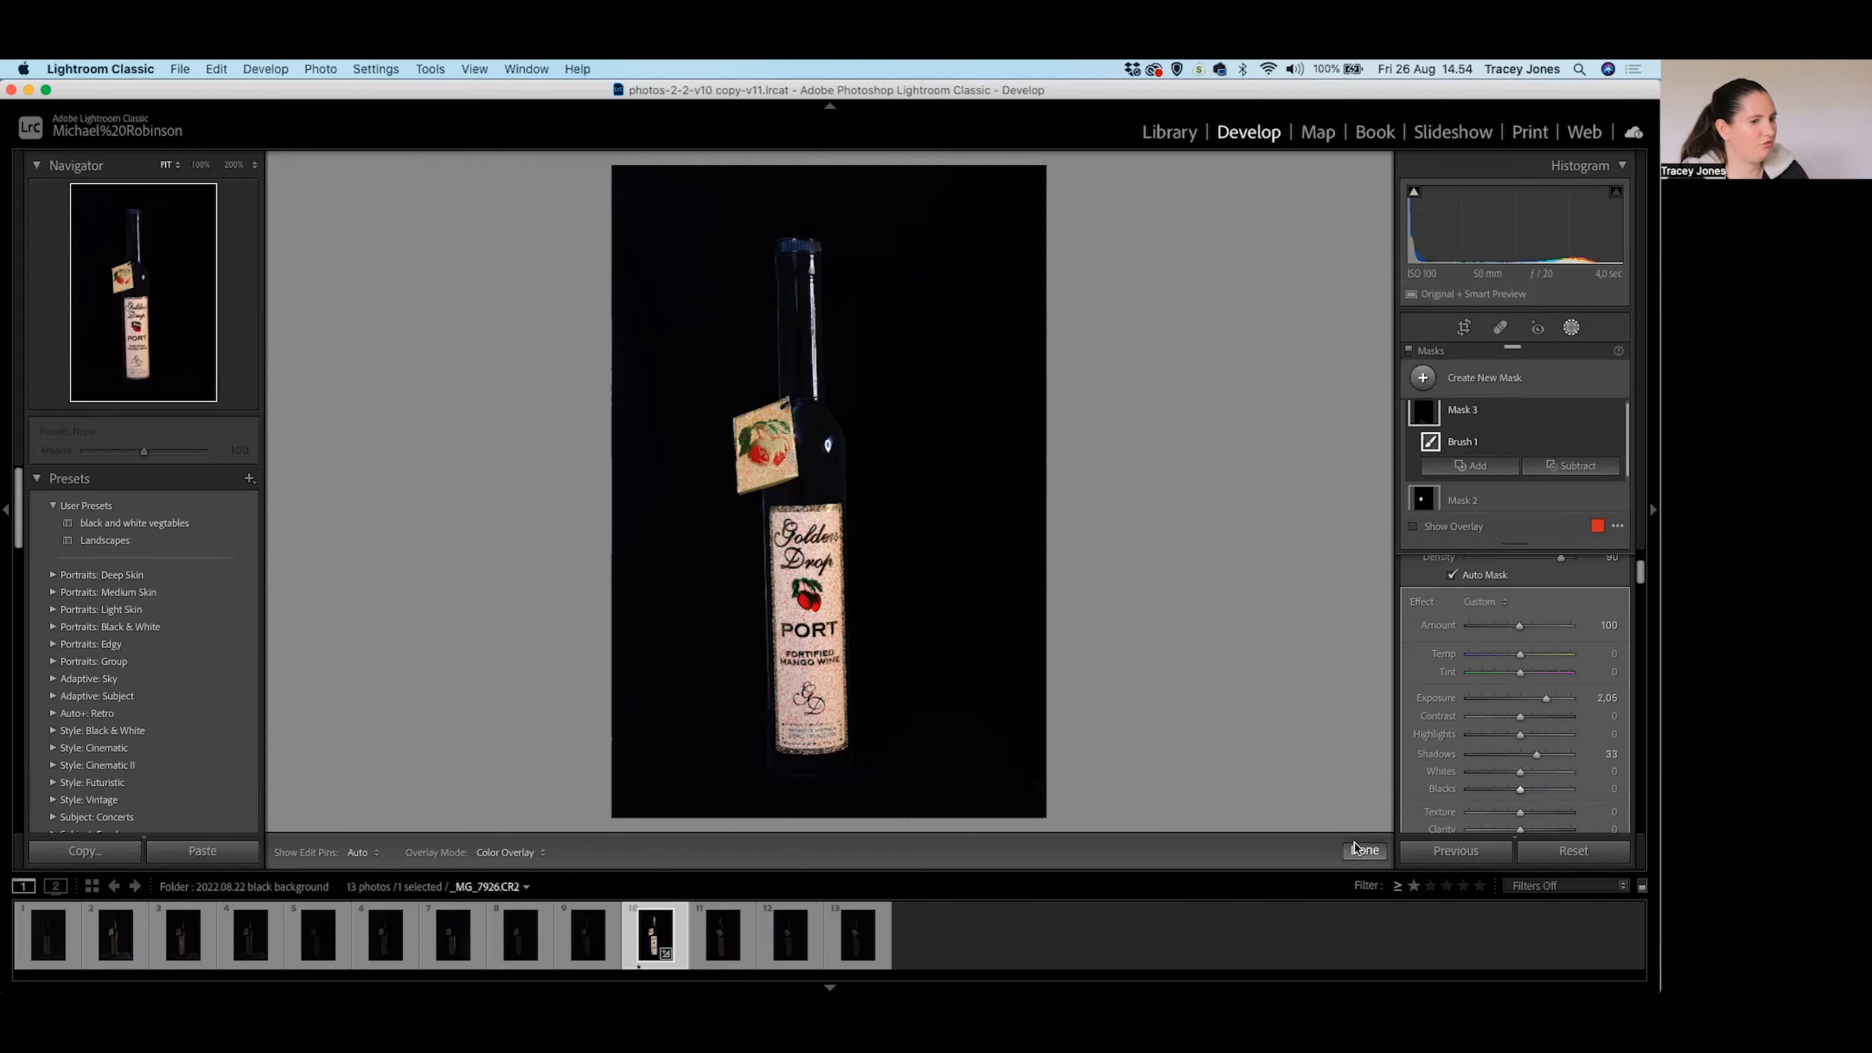
click(1372, 852)
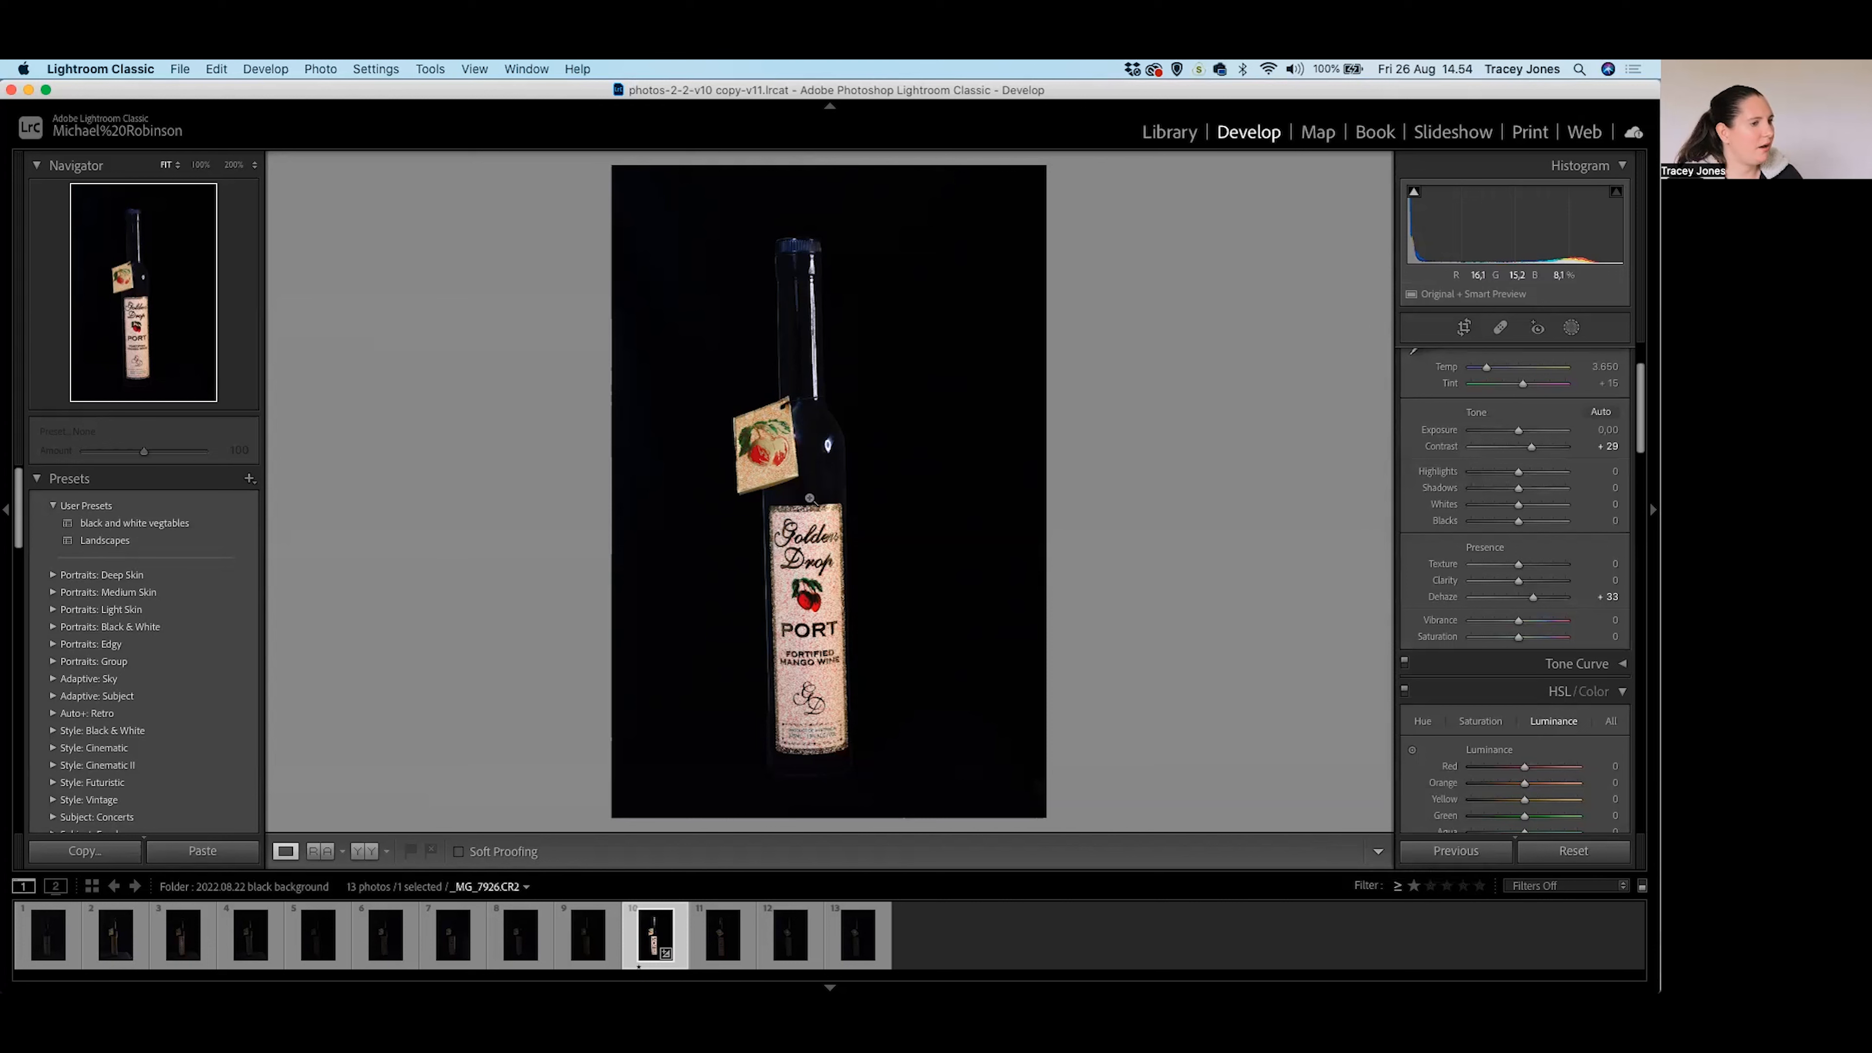
Set colour noise reduction to Color 95, Detail 76 and Smoothness 61, previewing the label's lower edge.
scroll(1575, 689, down, 15)
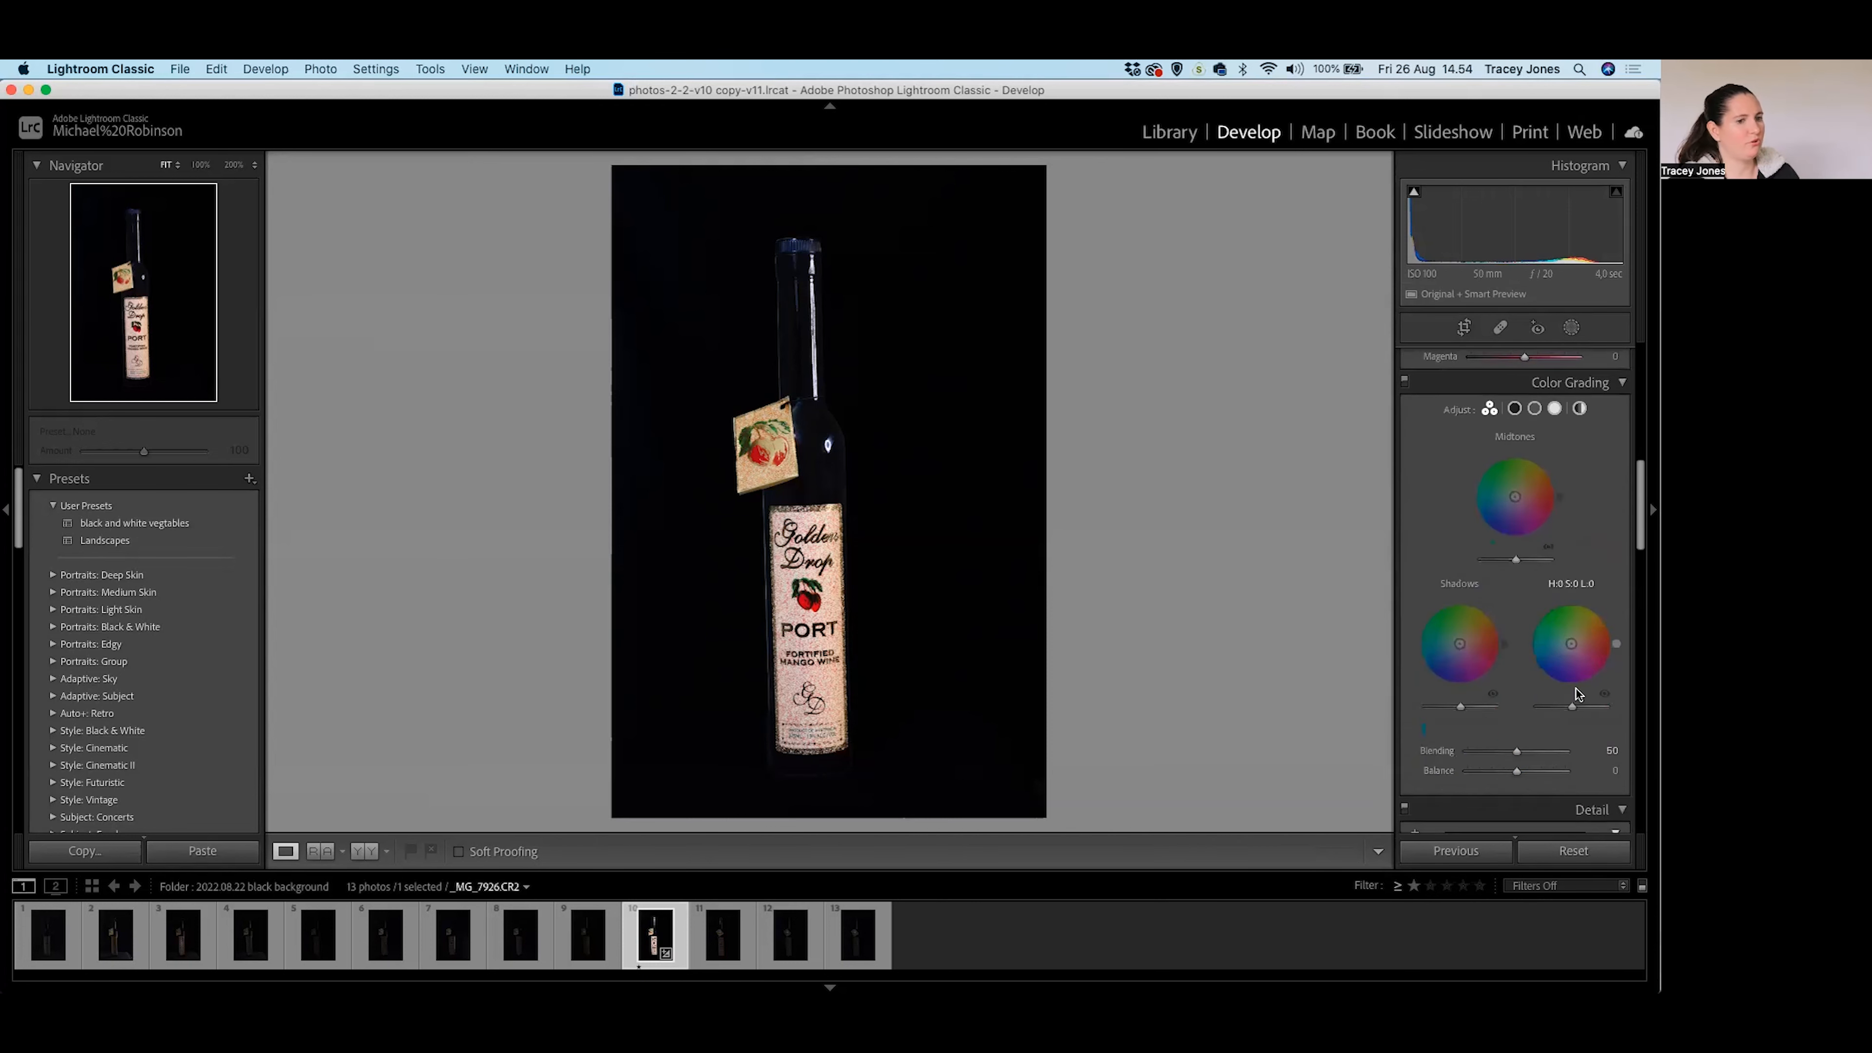
click(1414, 485)
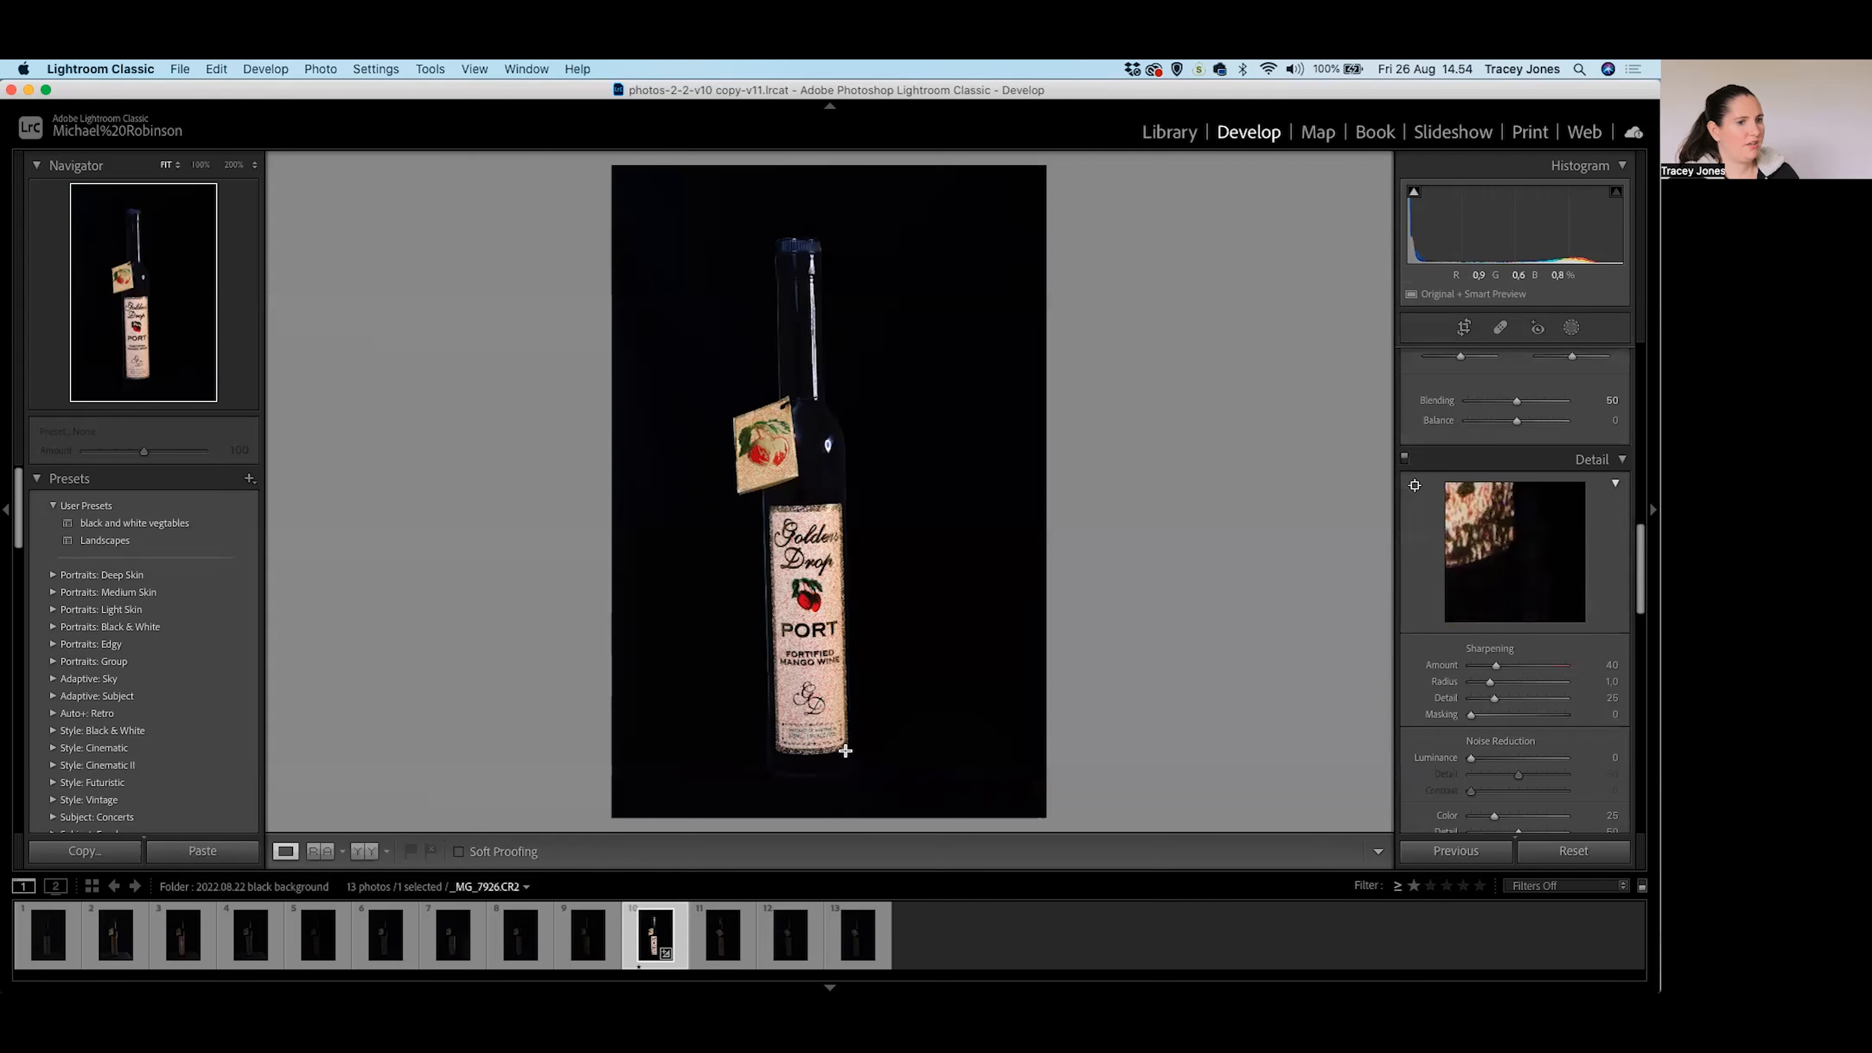
click(816, 771)
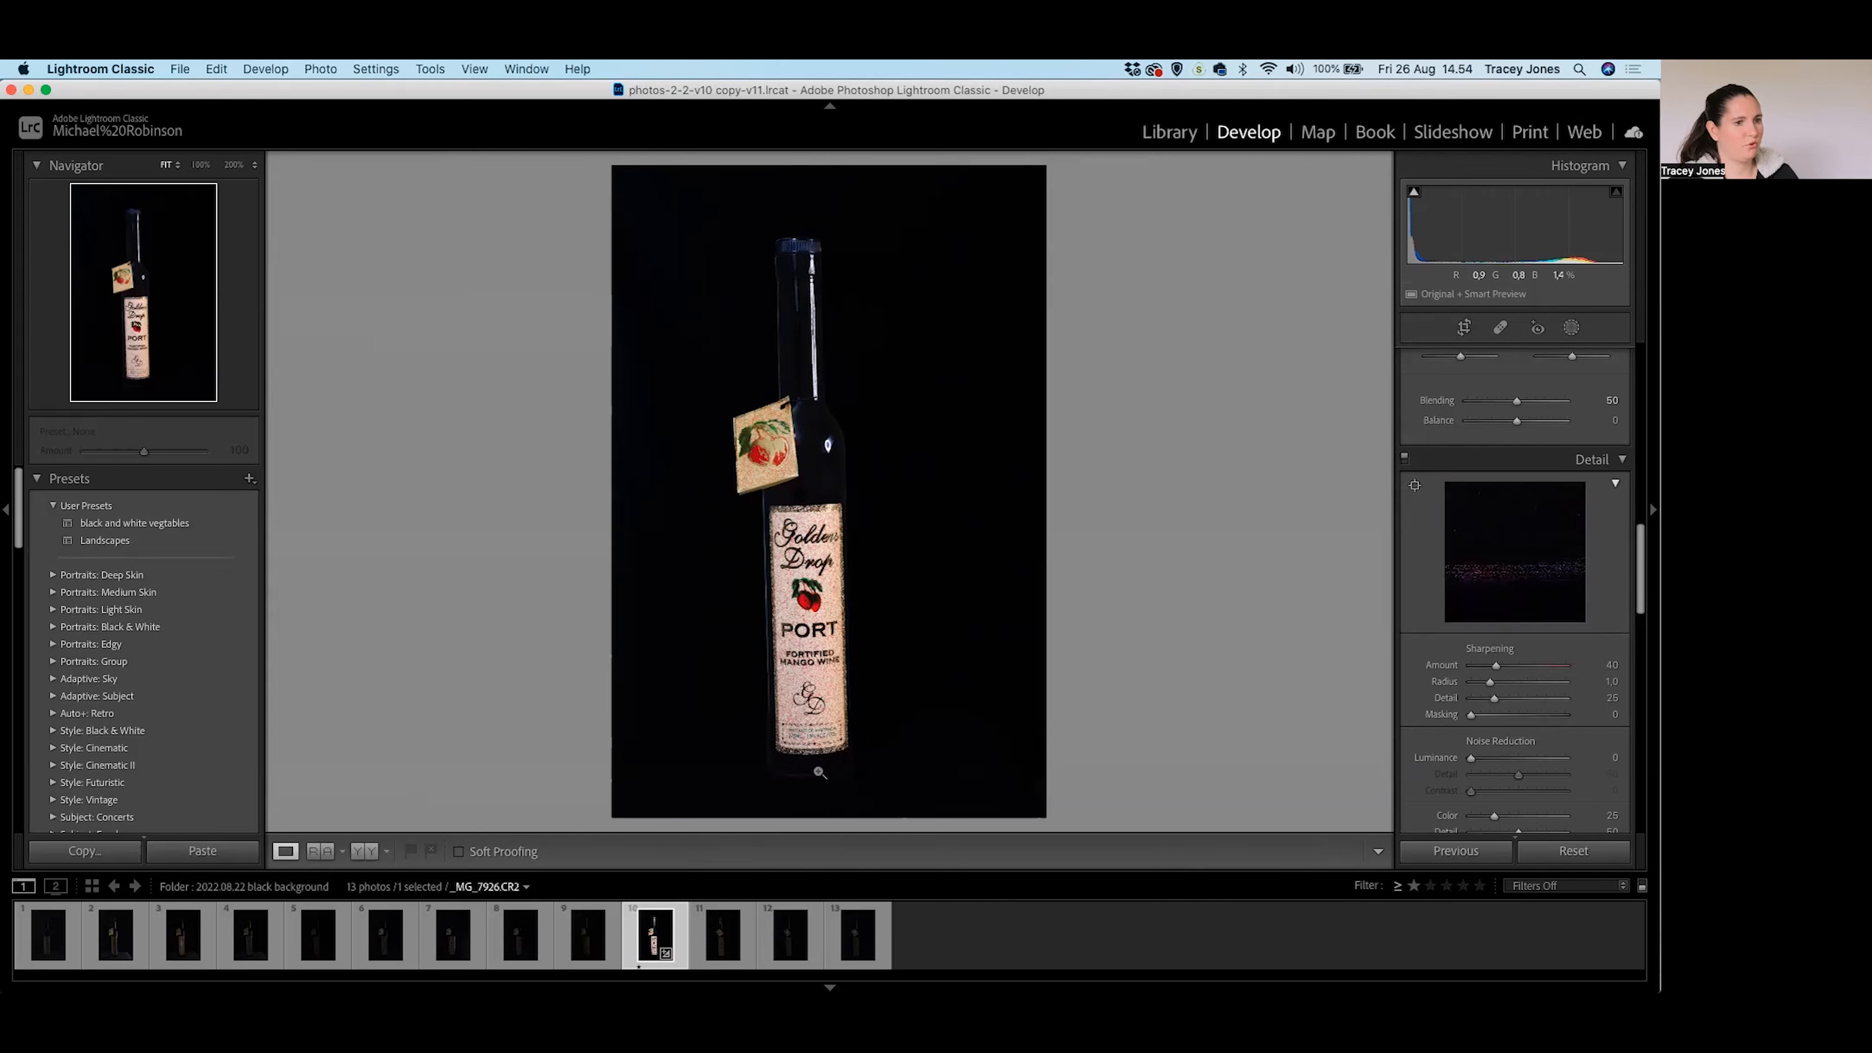
scroll(1580, 733, down, 2)
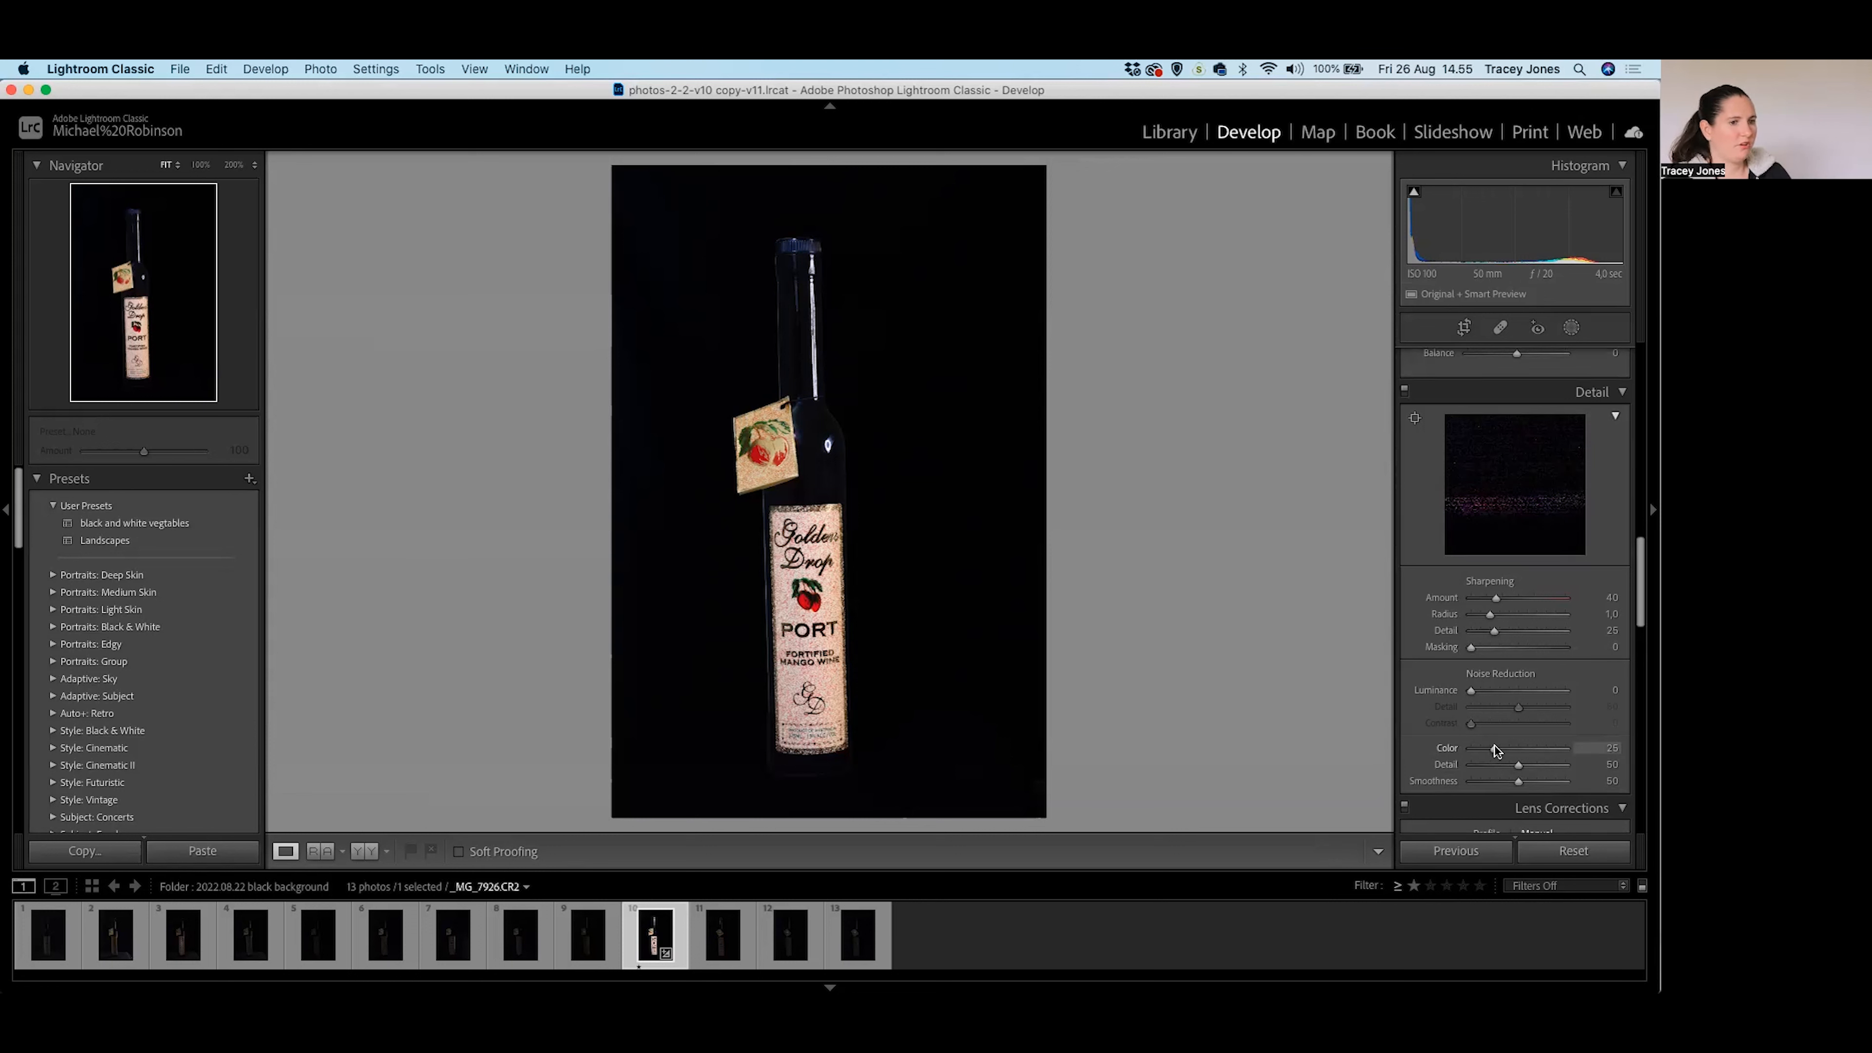
drag(1502, 749, 1541, 769)
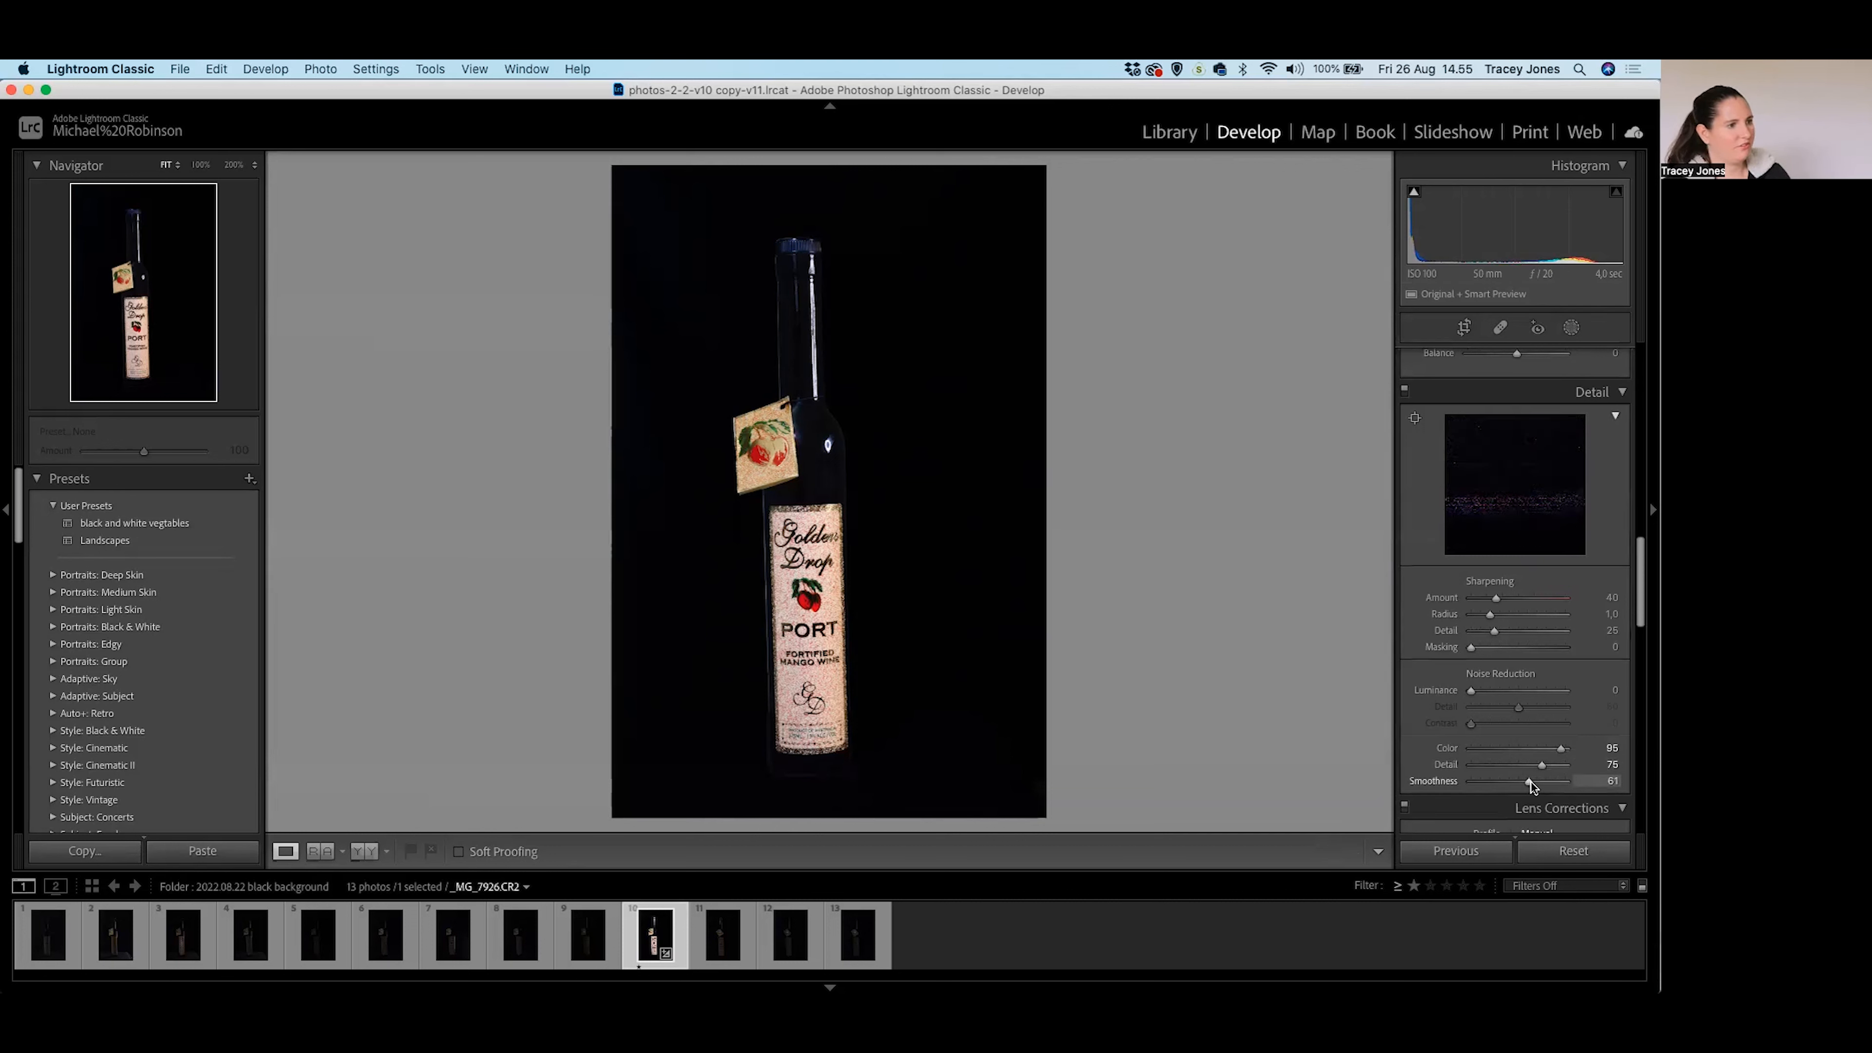
scroll(1532, 767, up, 5)
scroll(1530, 742, up, 15)
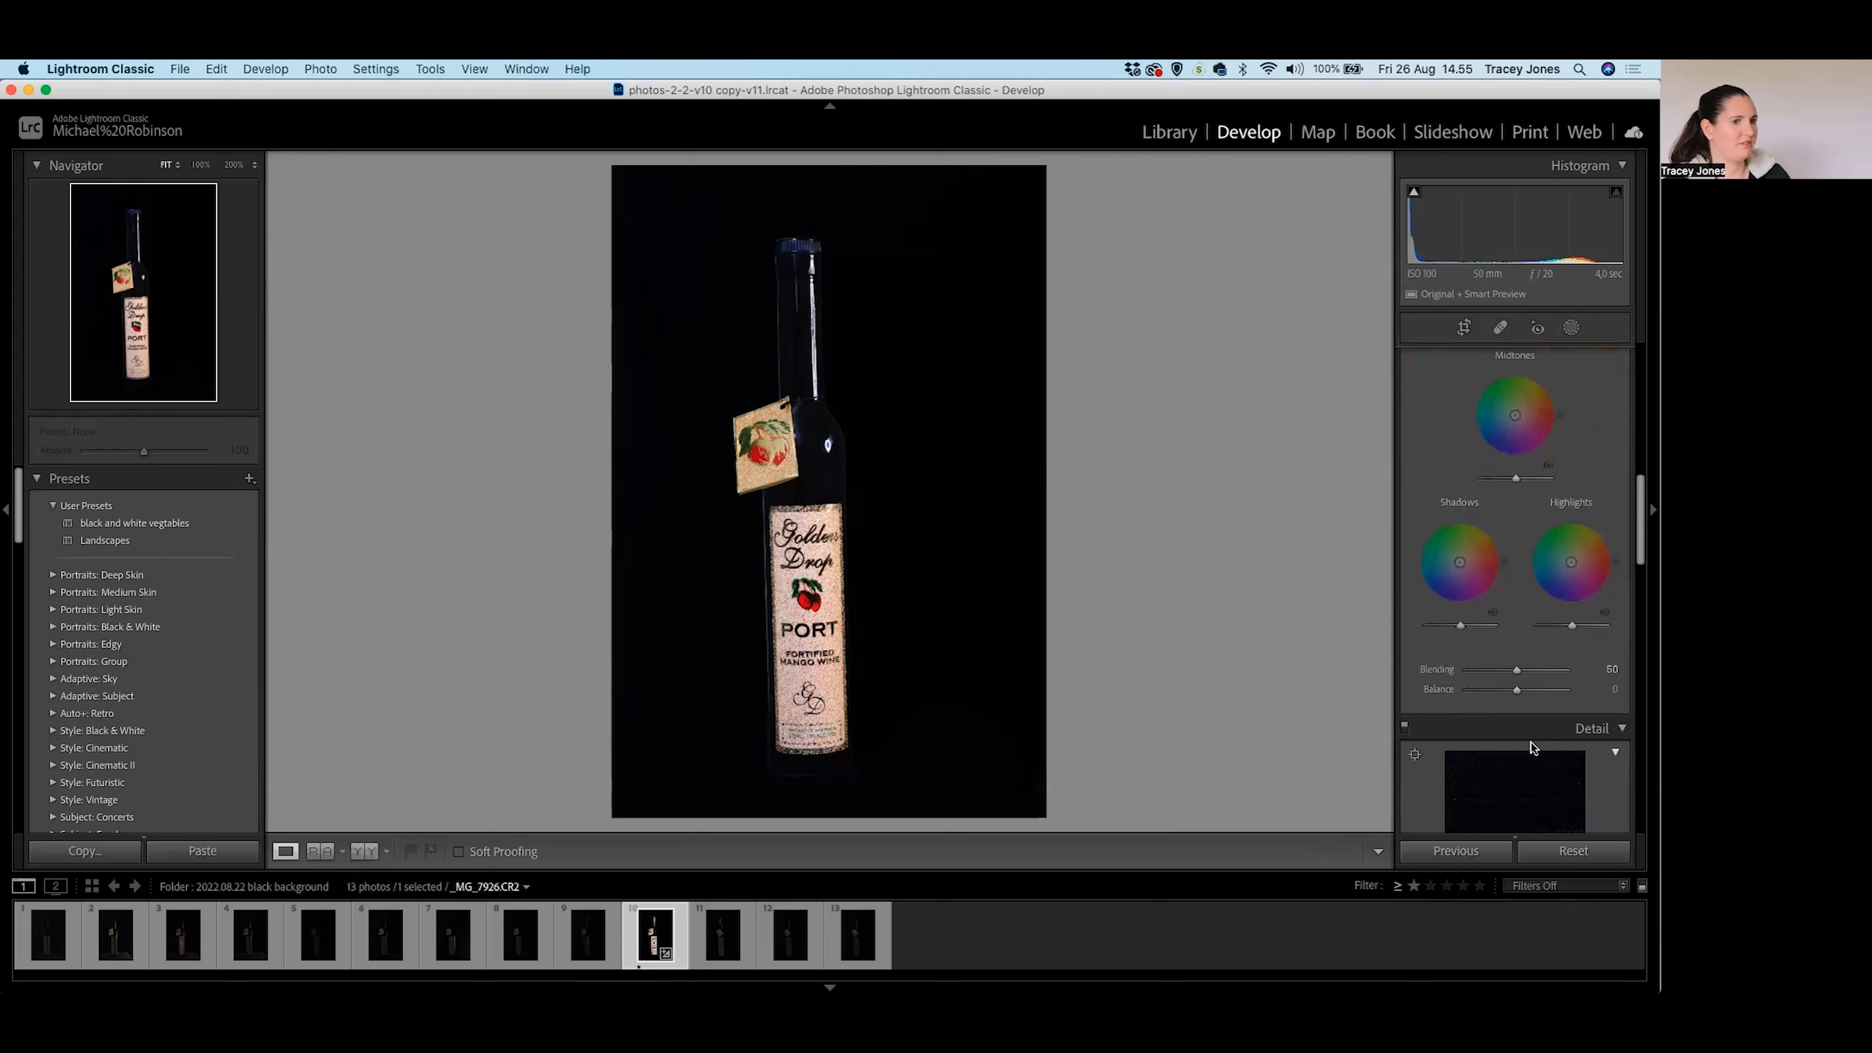
click(1571, 326)
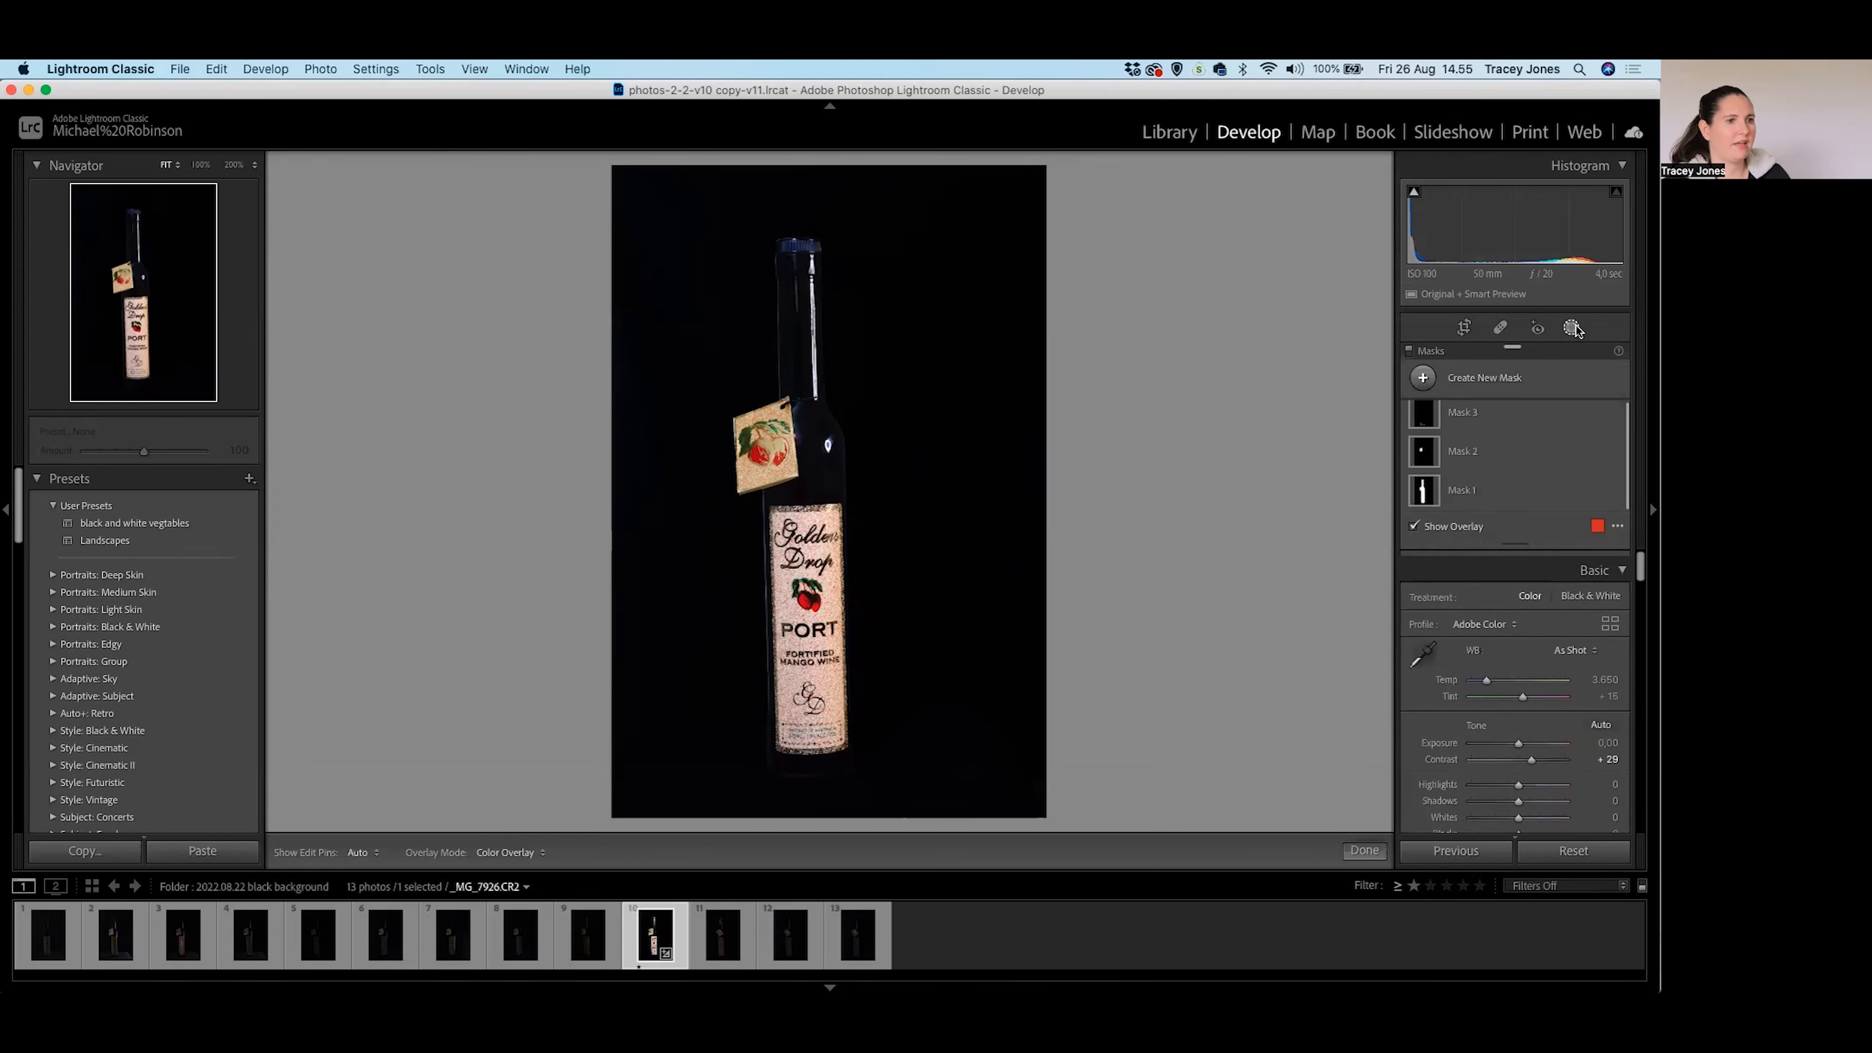
Select Mask 3 and pull its Saturation down to about -85, checking the bottle base at 100%.
click(1426, 415)
scroll(1580, 694, down, 10)
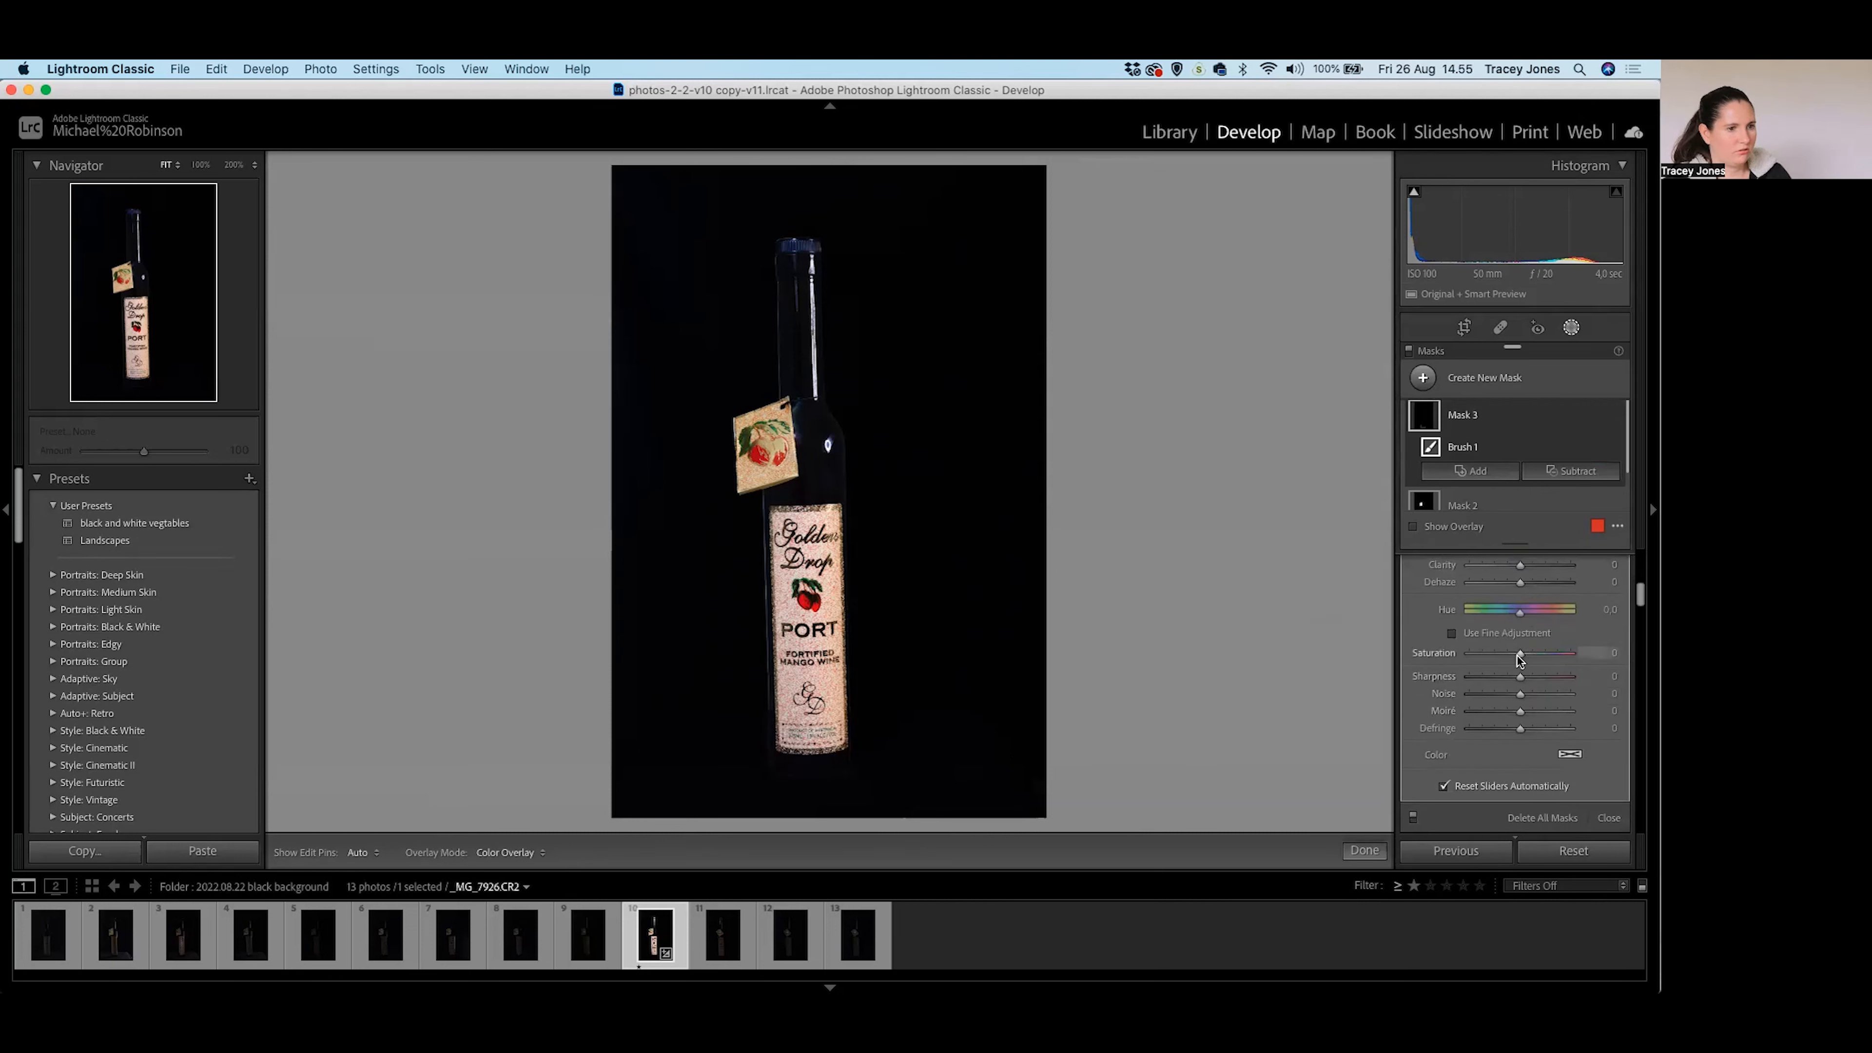
drag(1516, 655, 1493, 654)
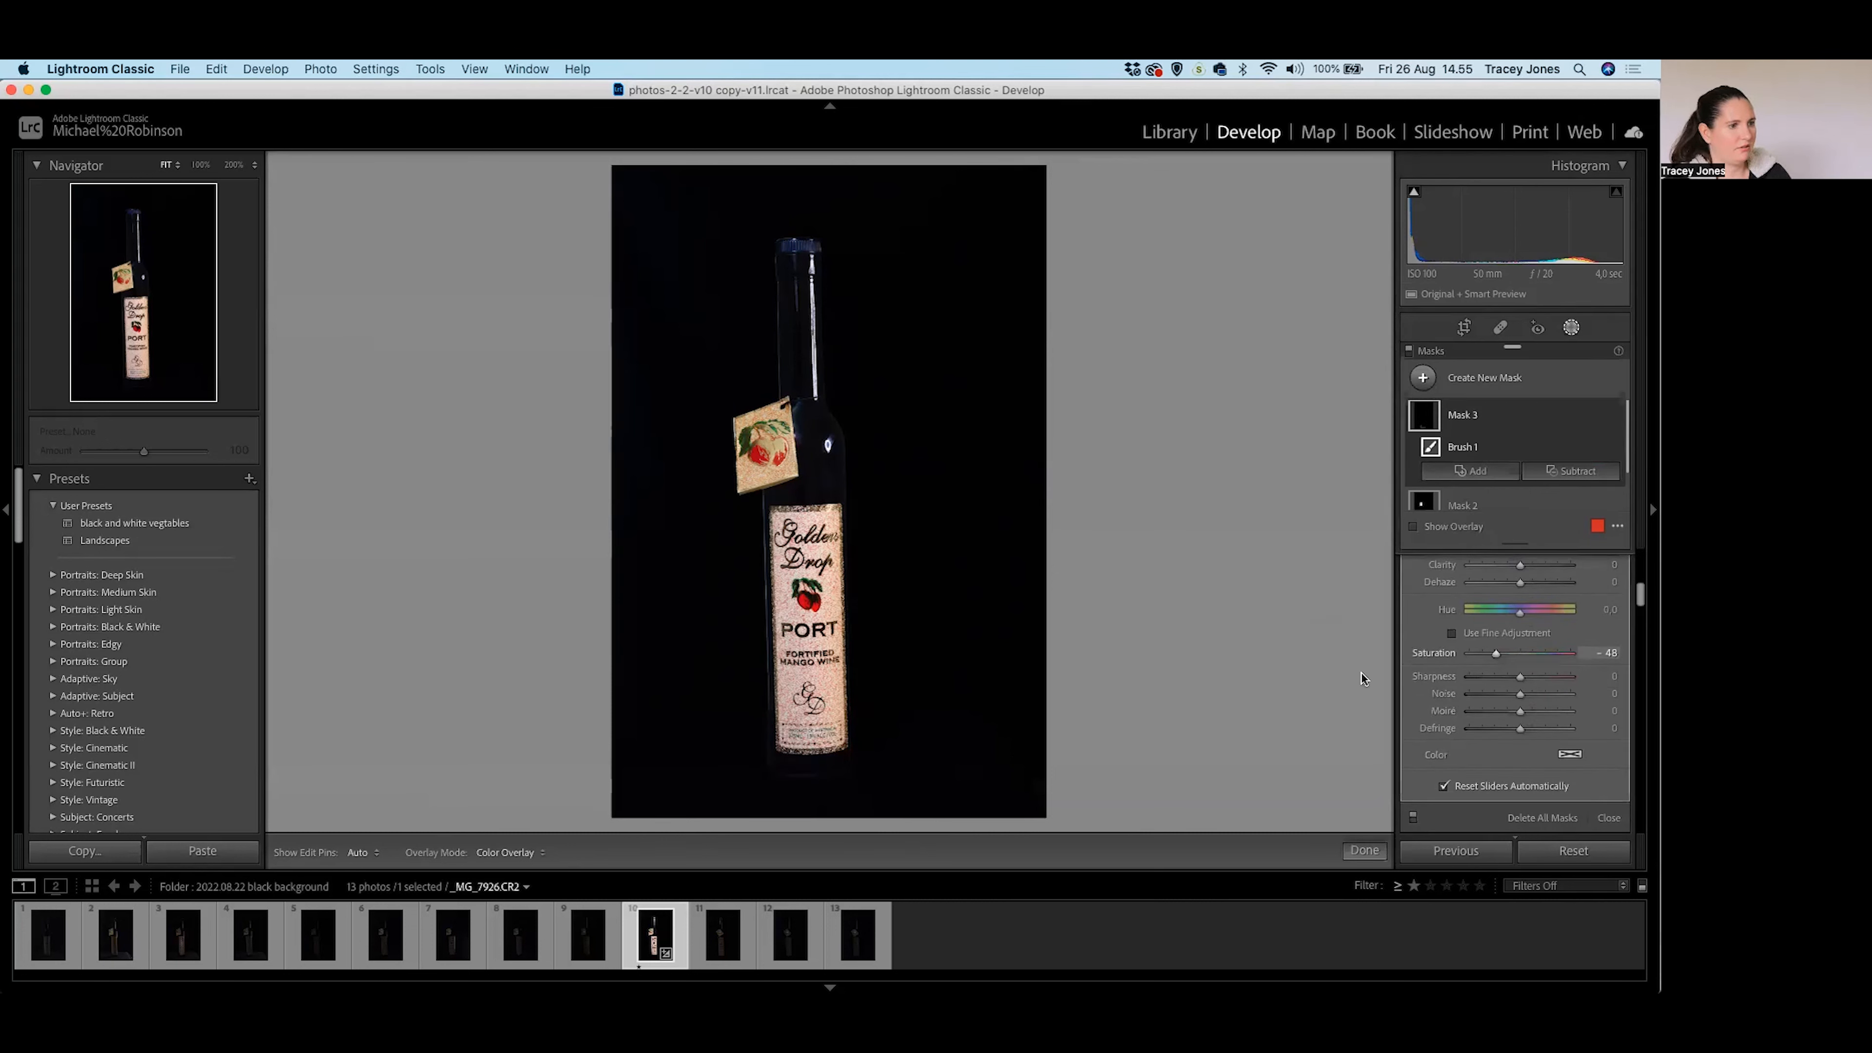
click(841, 758)
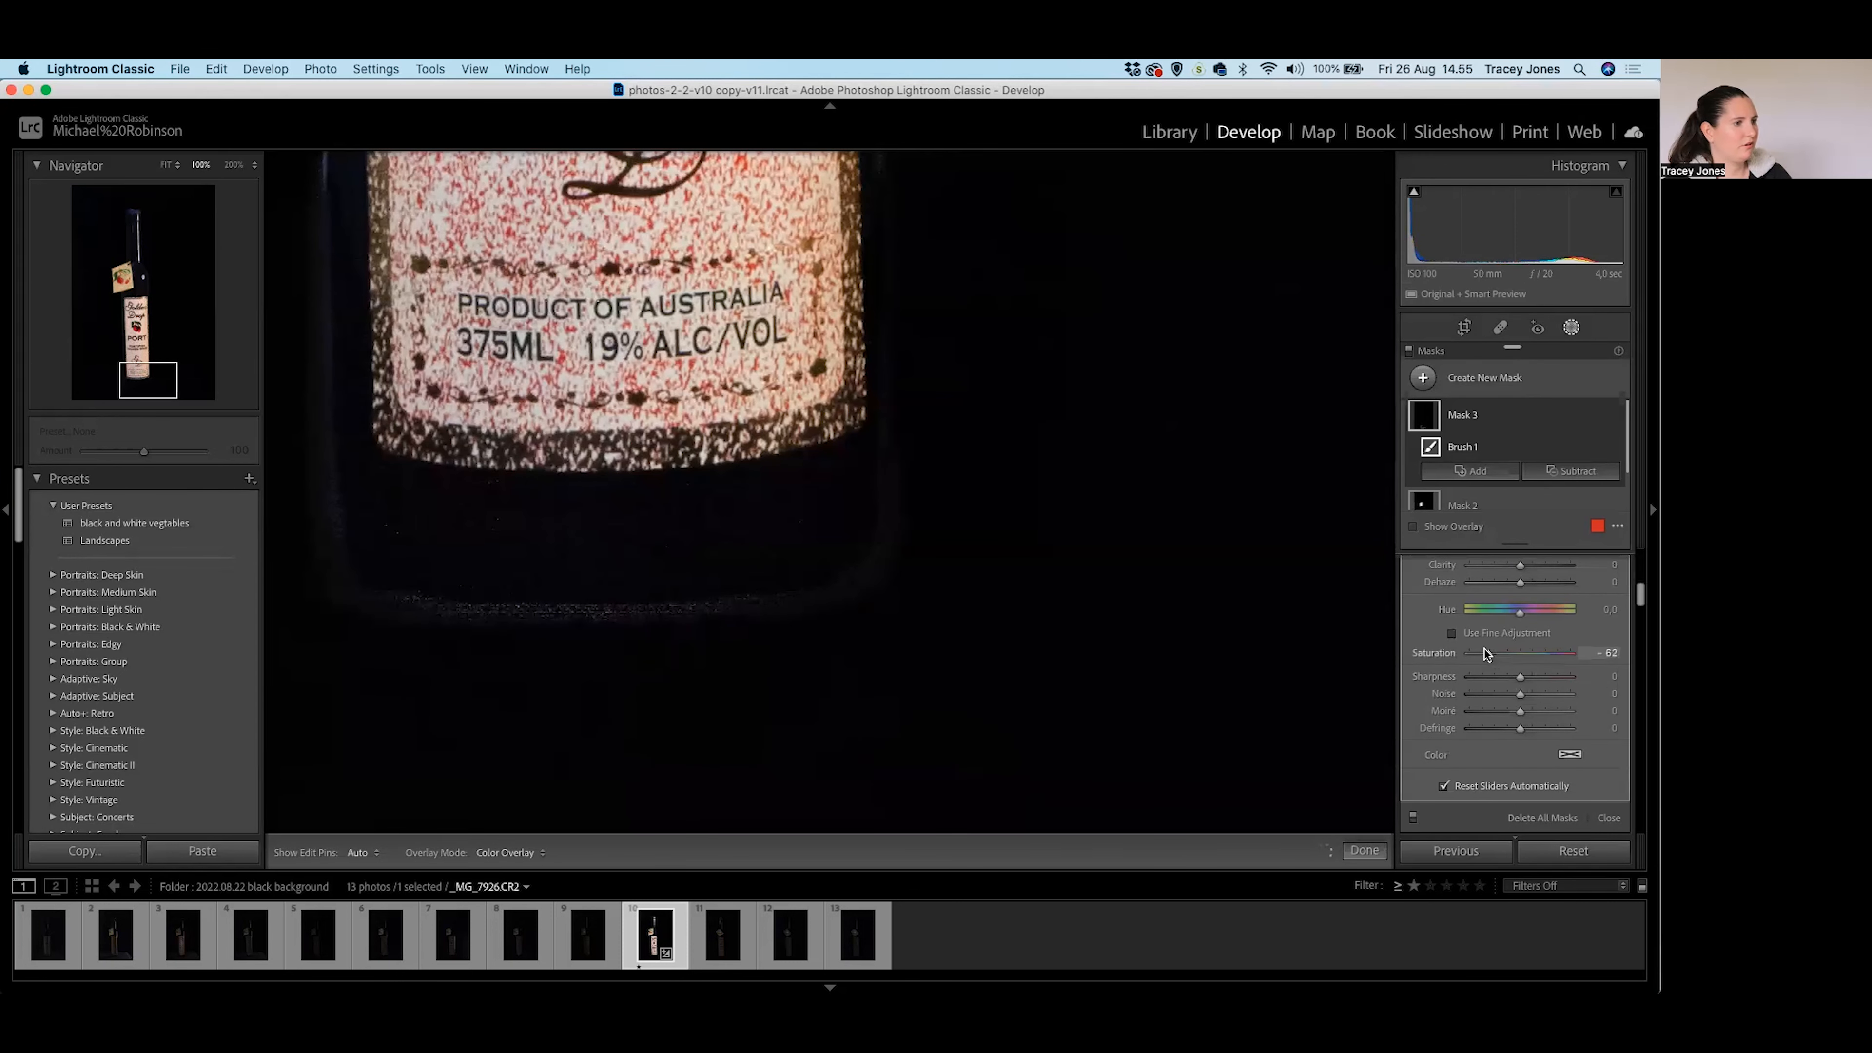
drag(1474, 646, 1477, 647)
Set luminance noise reduction to 62 with Detail 57 and Contrast 7, then view the whole bottle.
scroll(1525, 702, down, 3)
scroll(1525, 702, down, 20)
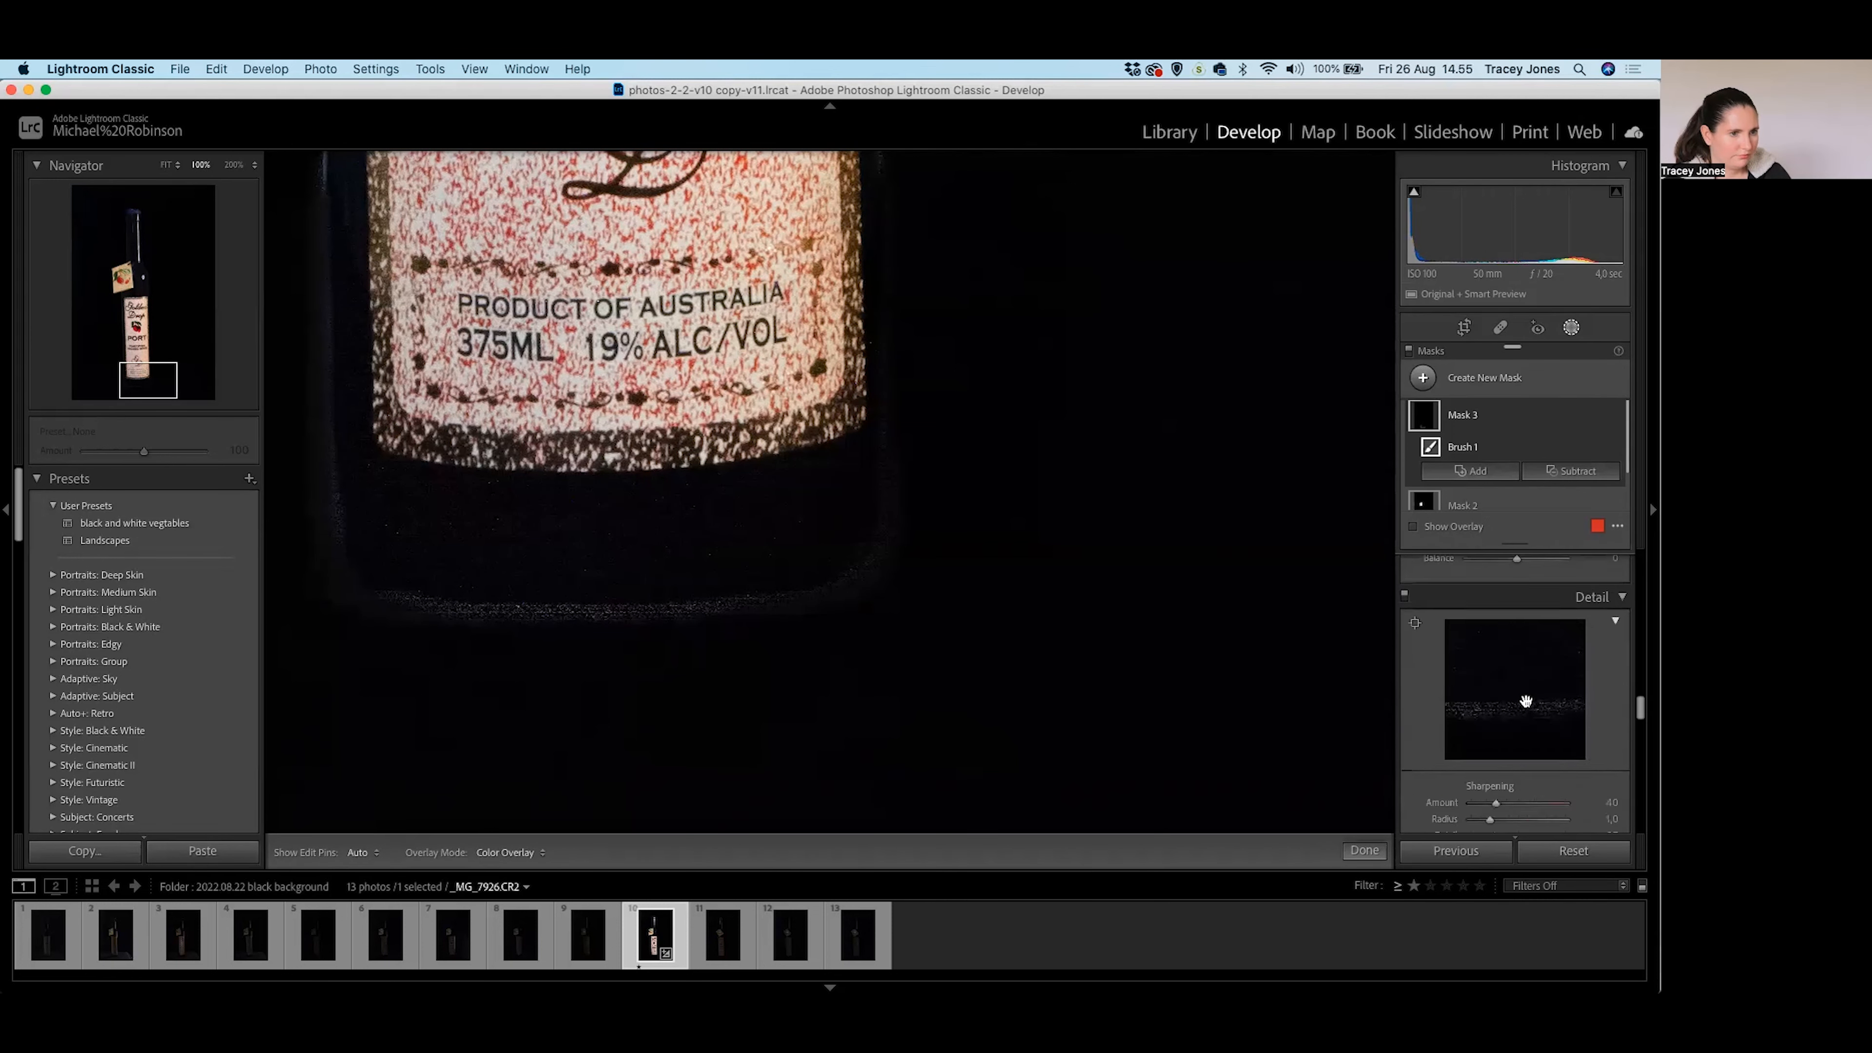
scroll(1525, 701, down, 2)
scroll(1493, 715, down, 5)
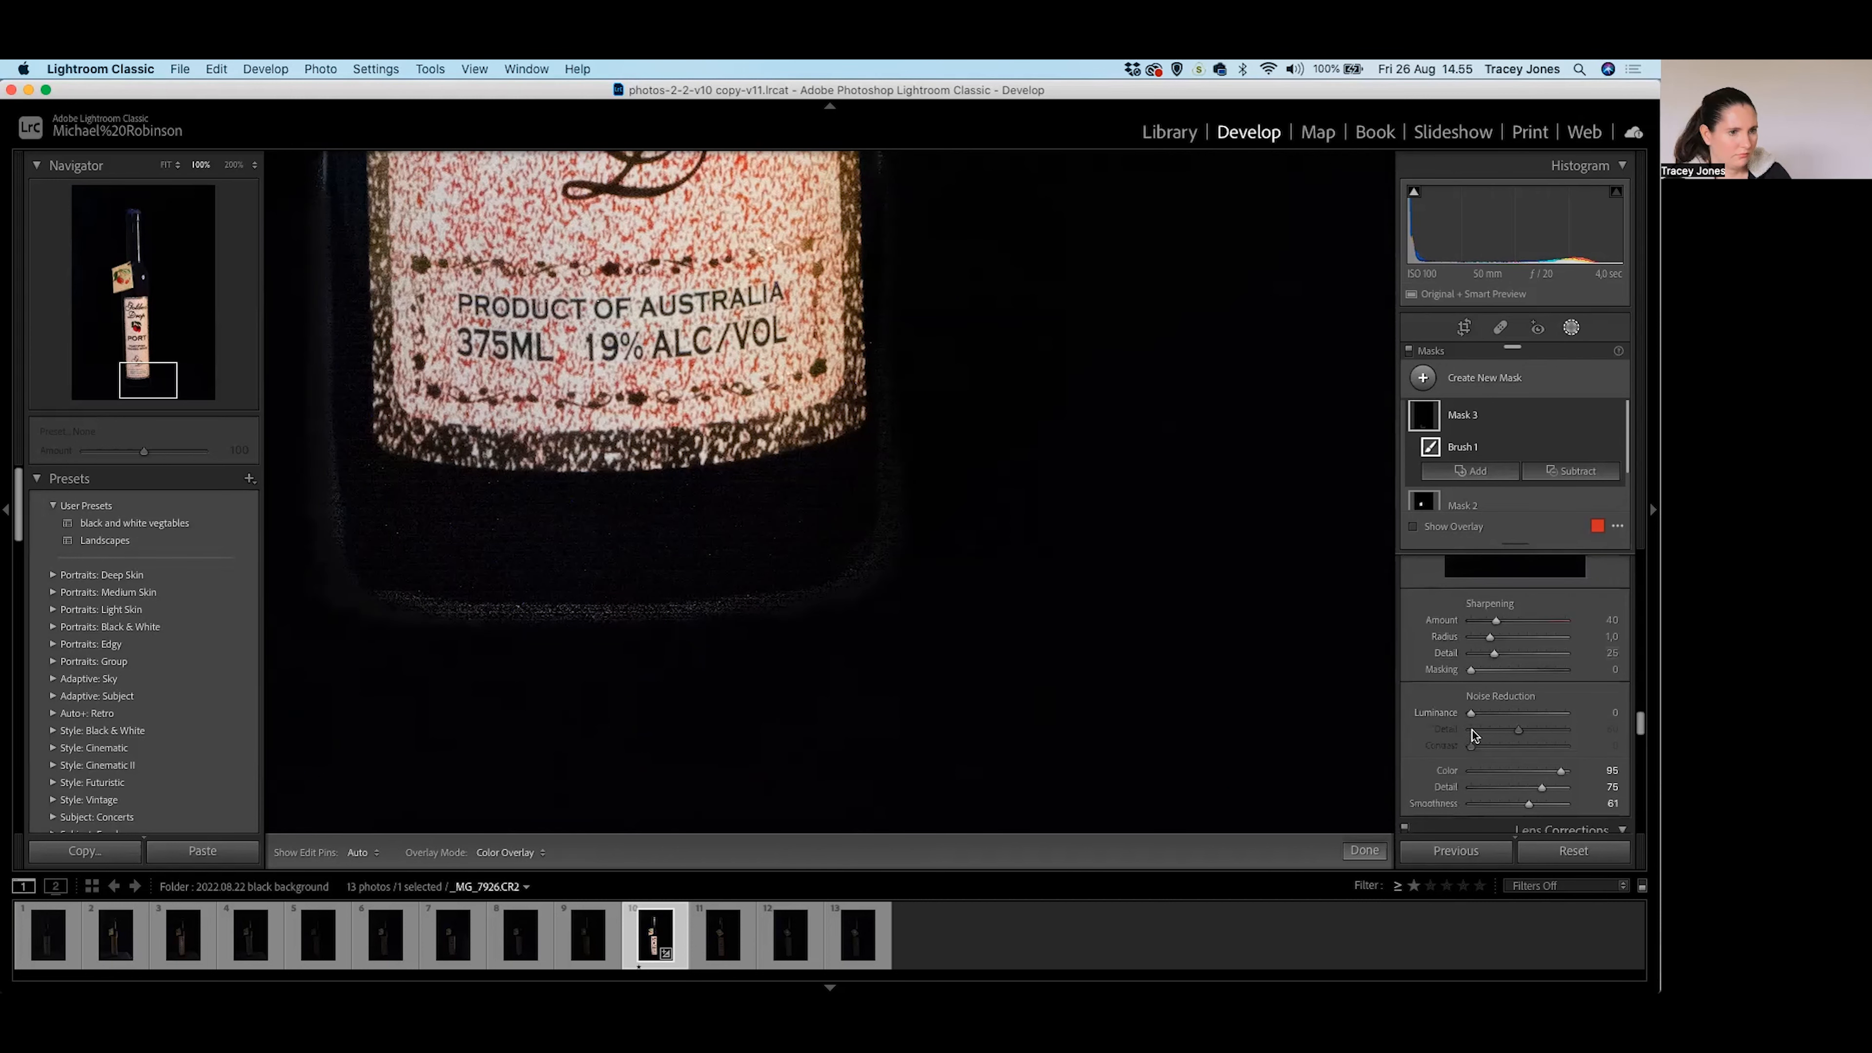
drag(1471, 714, 1502, 715)
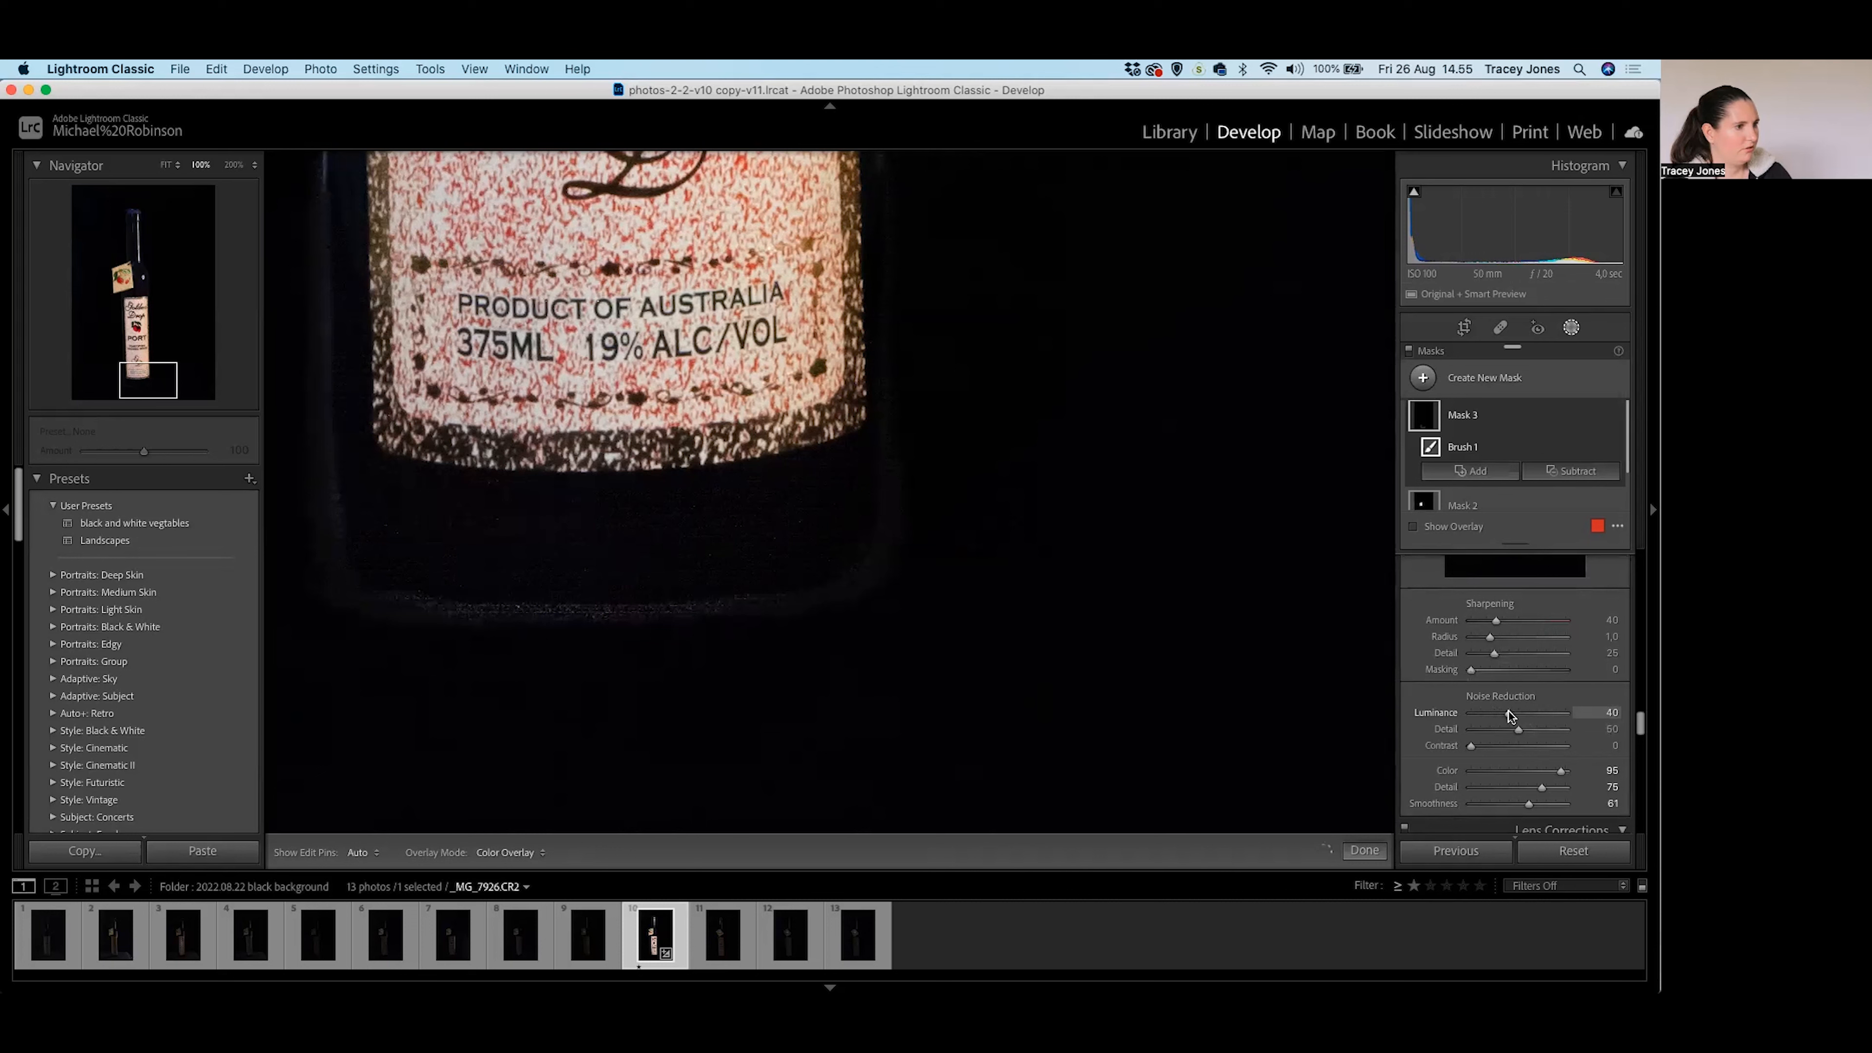
drag(1513, 716, 1477, 745)
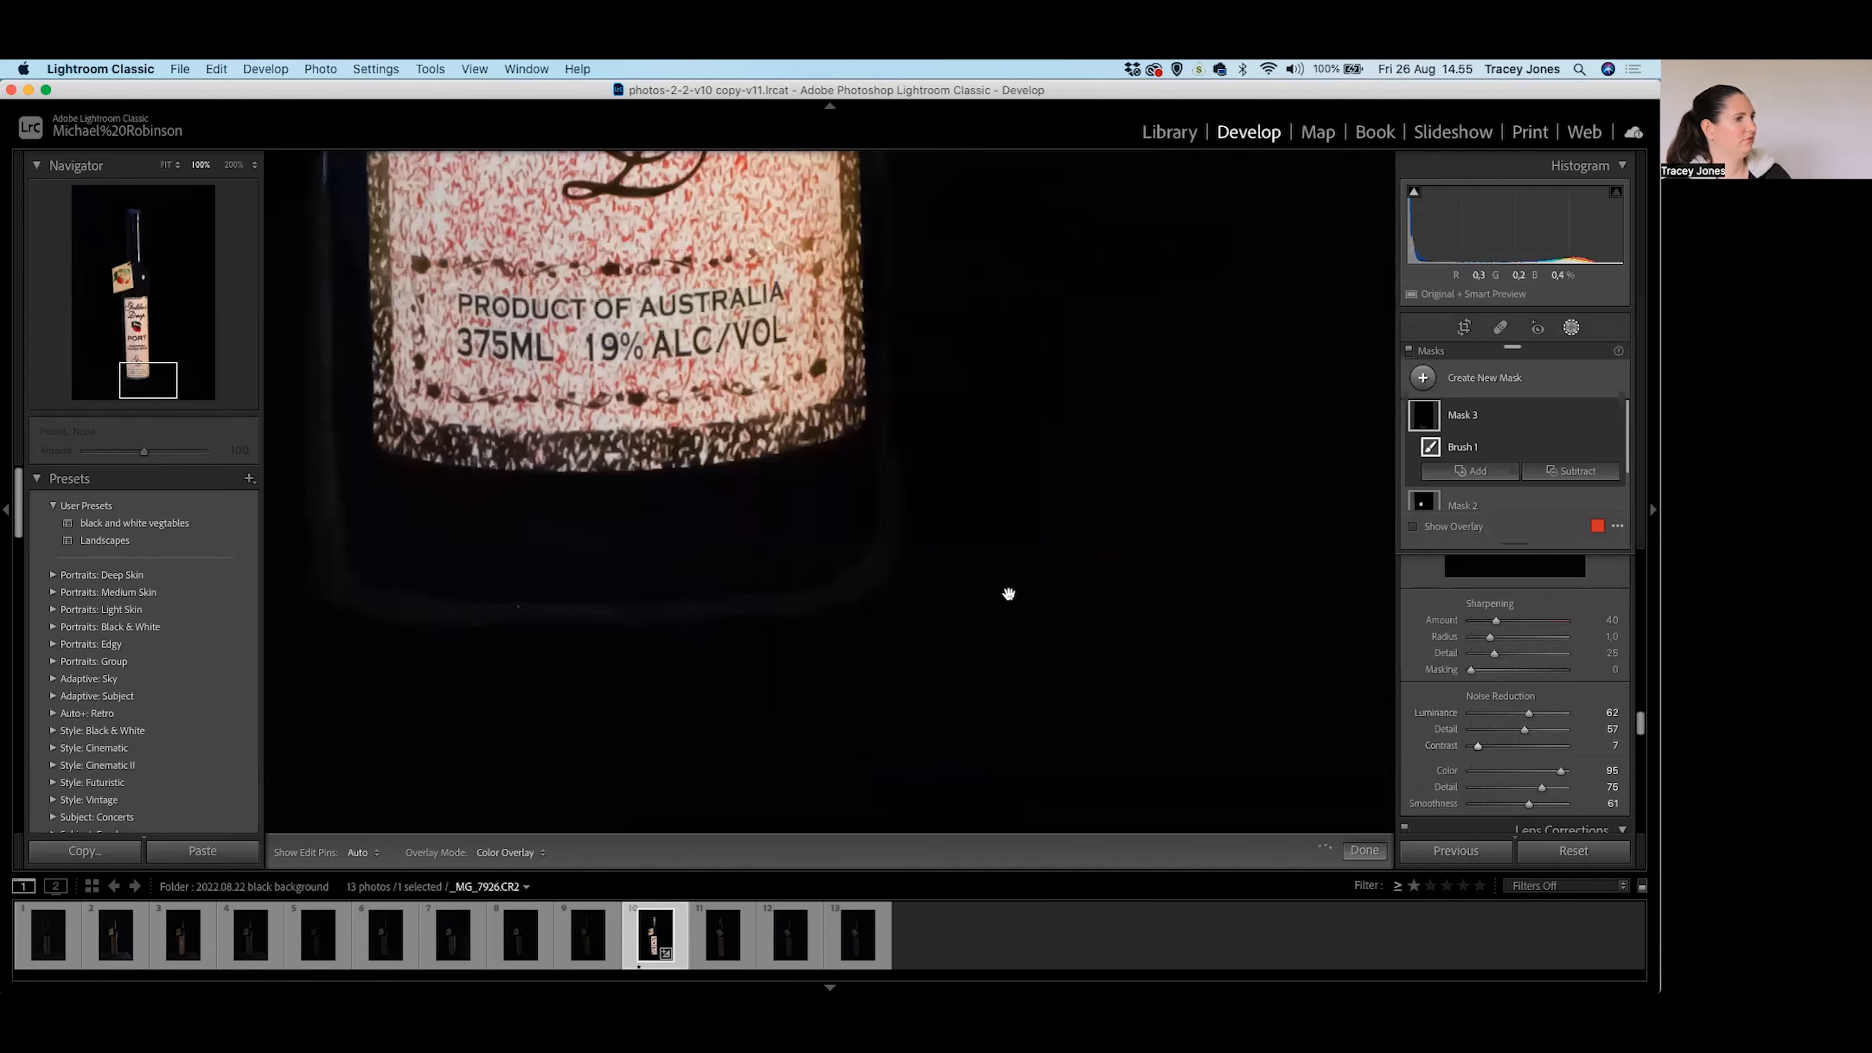
scroll(922, 736, up, 10)
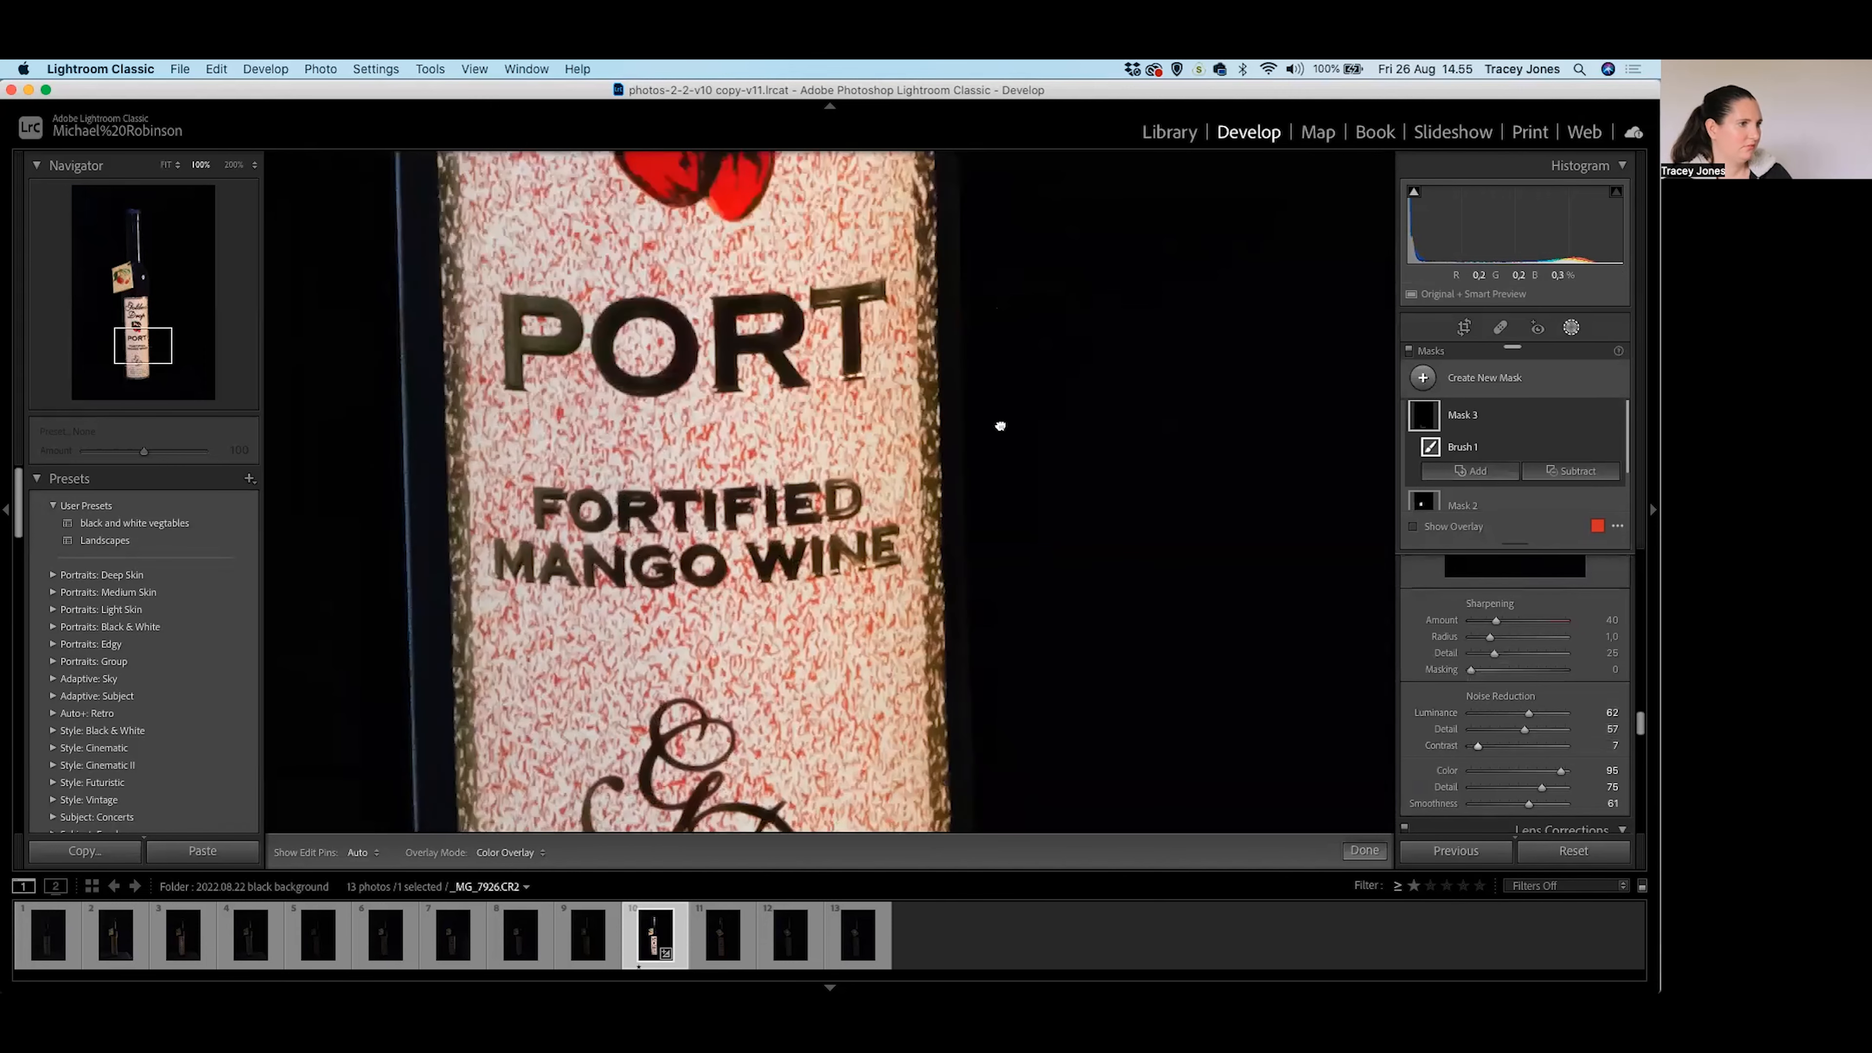
scroll(1011, 423, up, 8)
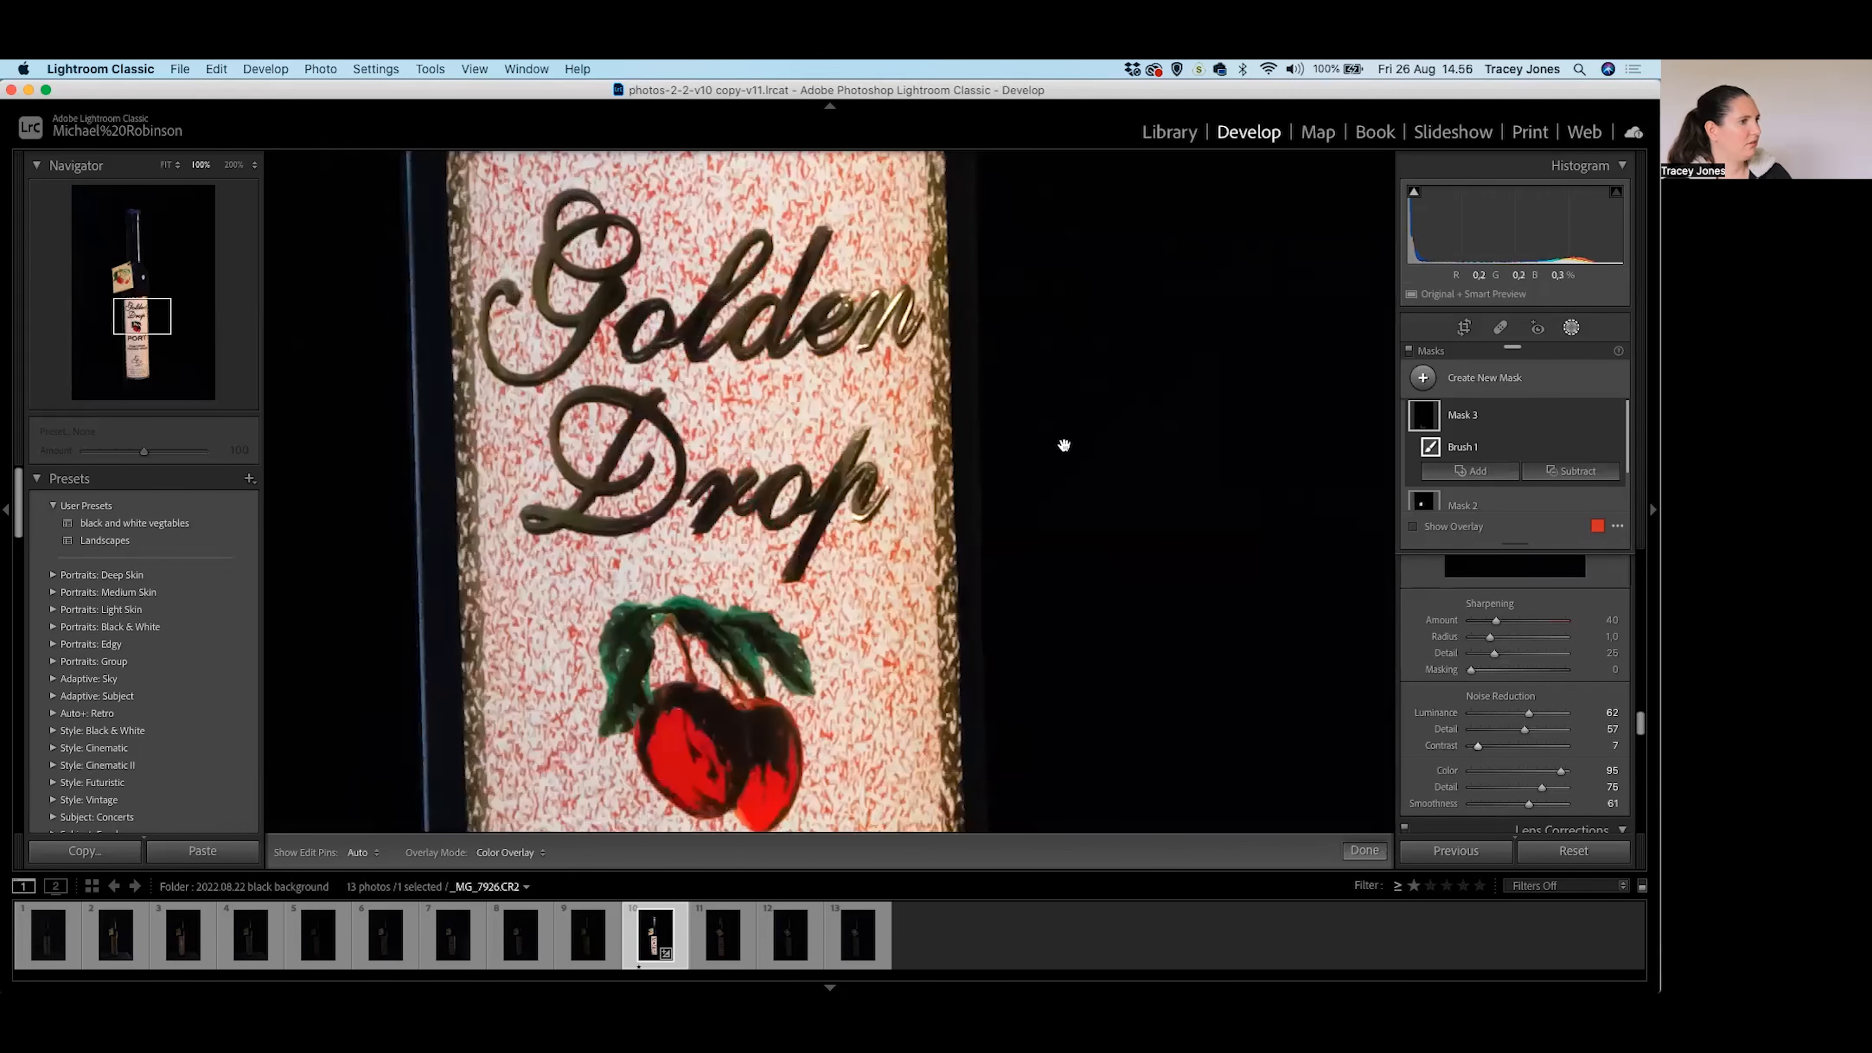
scroll(1094, 676, up, 10)
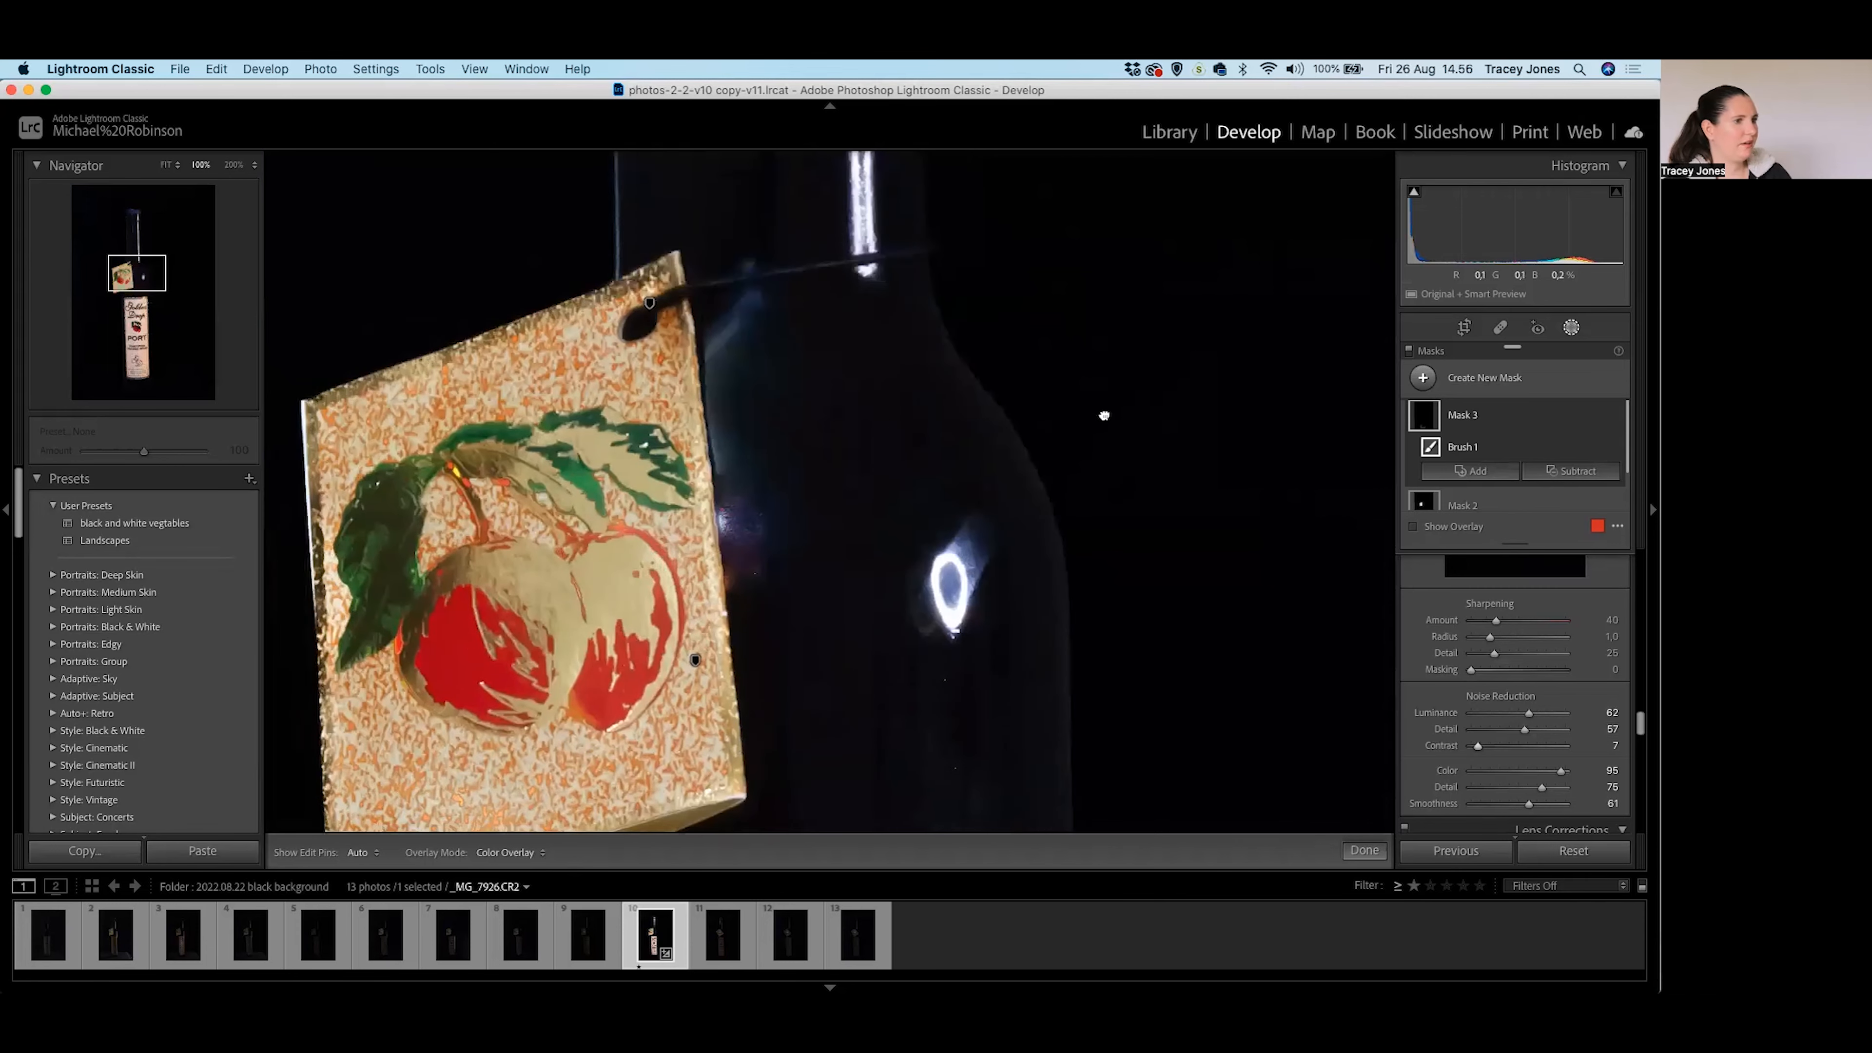
scroll(1107, 421, up, 10)
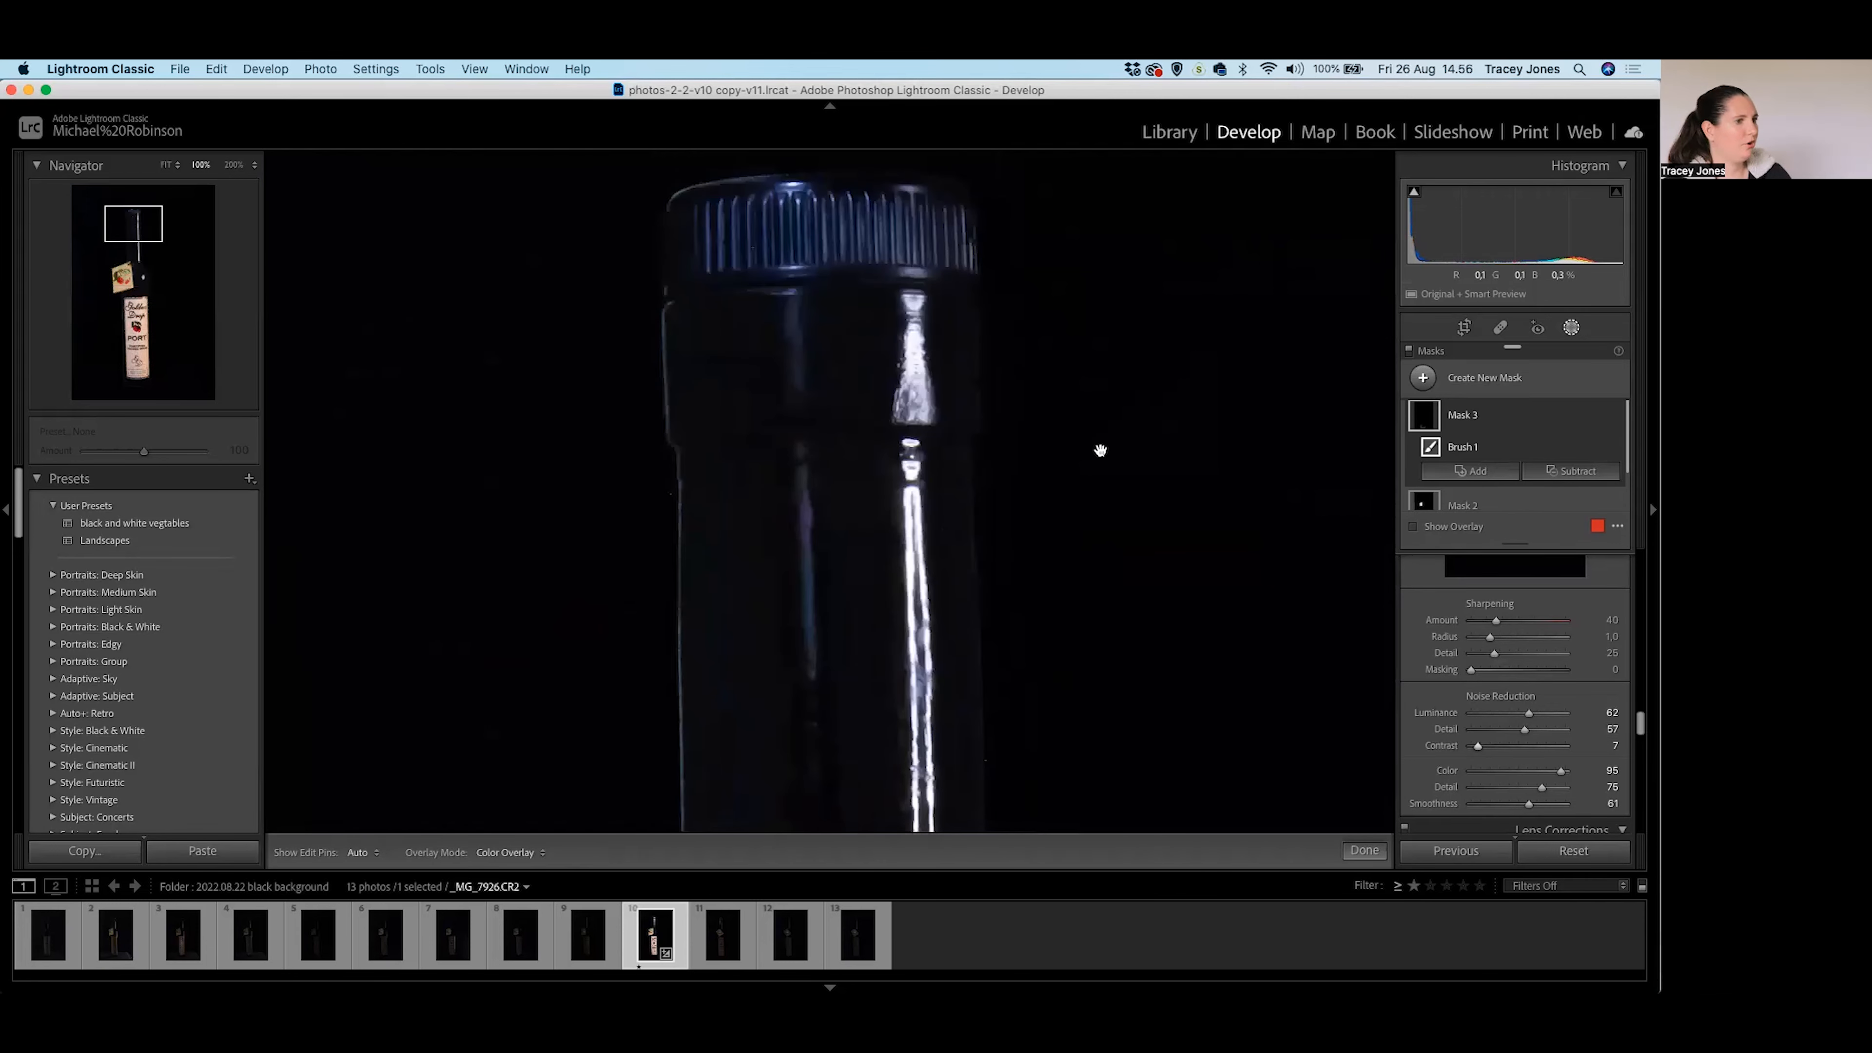
click(1098, 628)
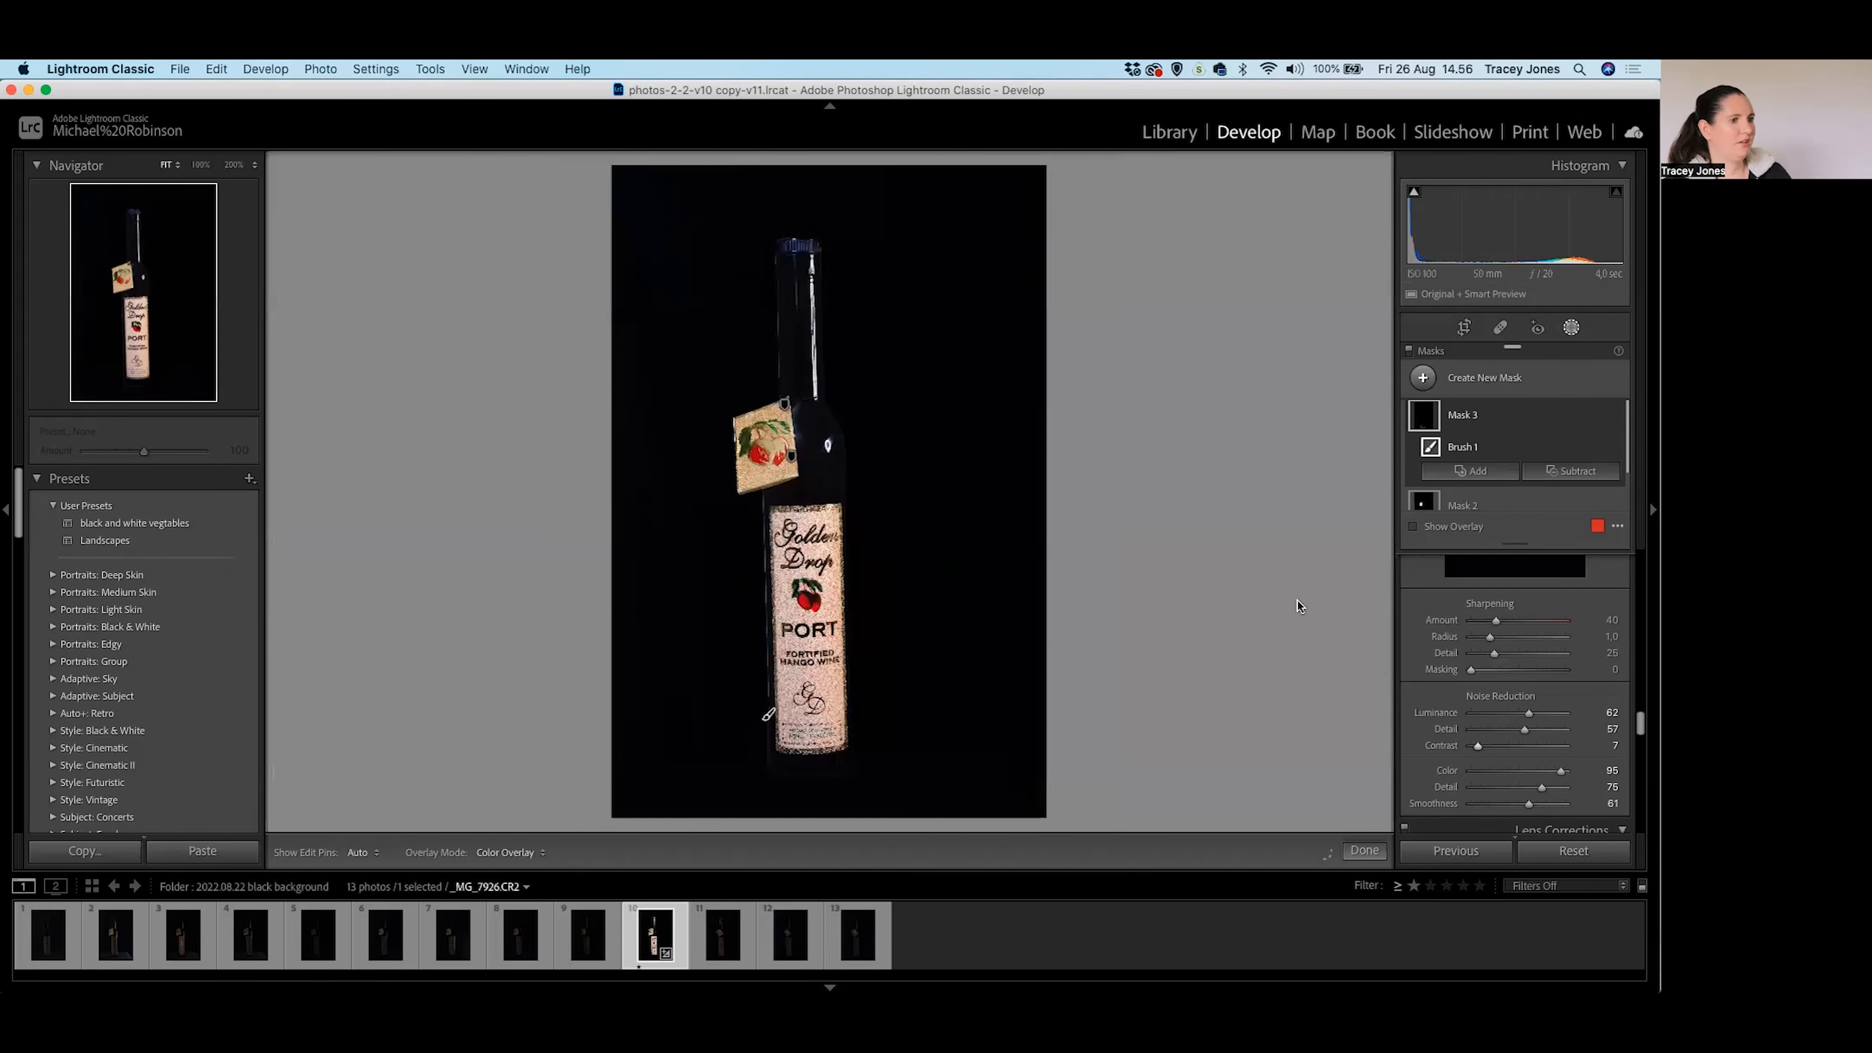